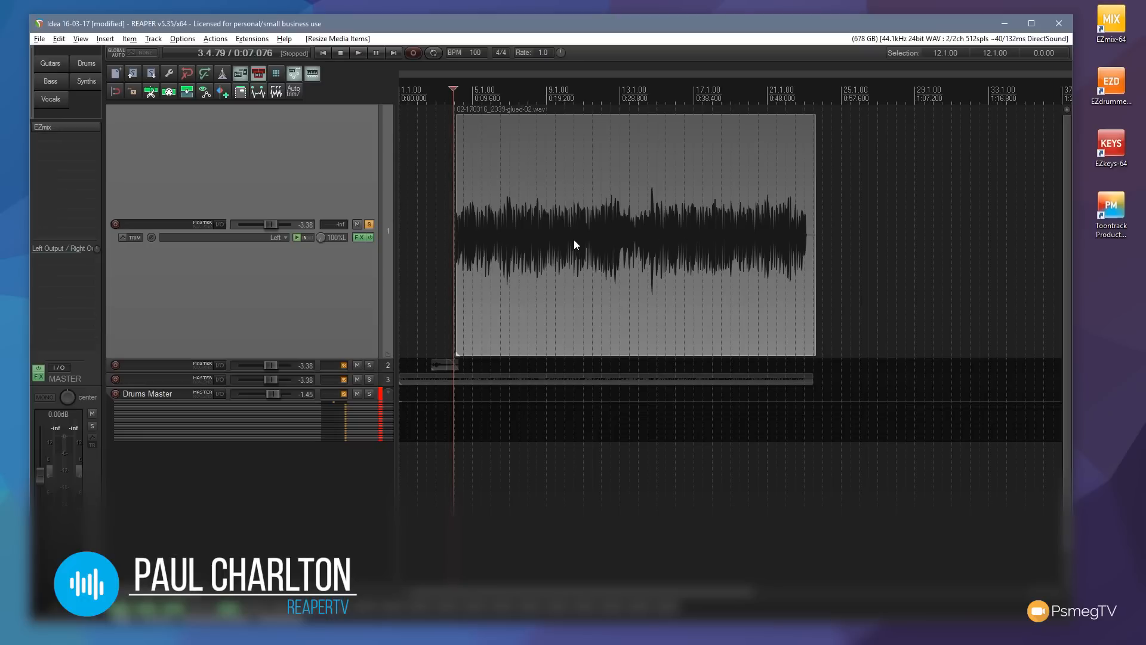
Step: Select the audio item on track 1 and play it from about 0:21, stopping after a few seconds
drag(574, 239, 562, 190)
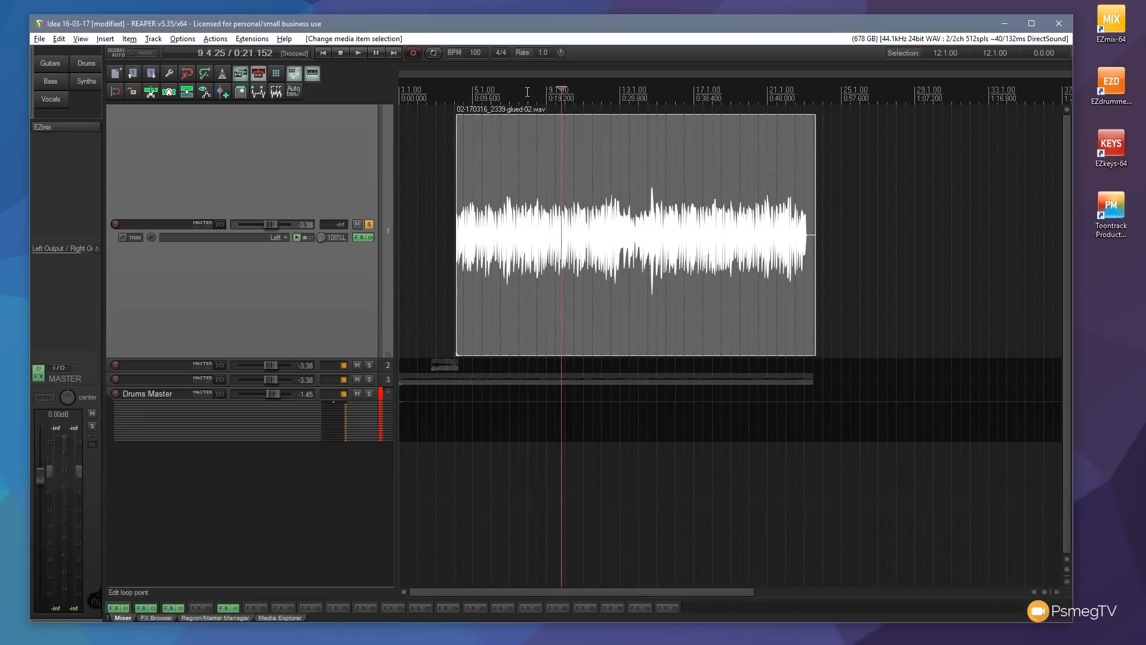
key(space)
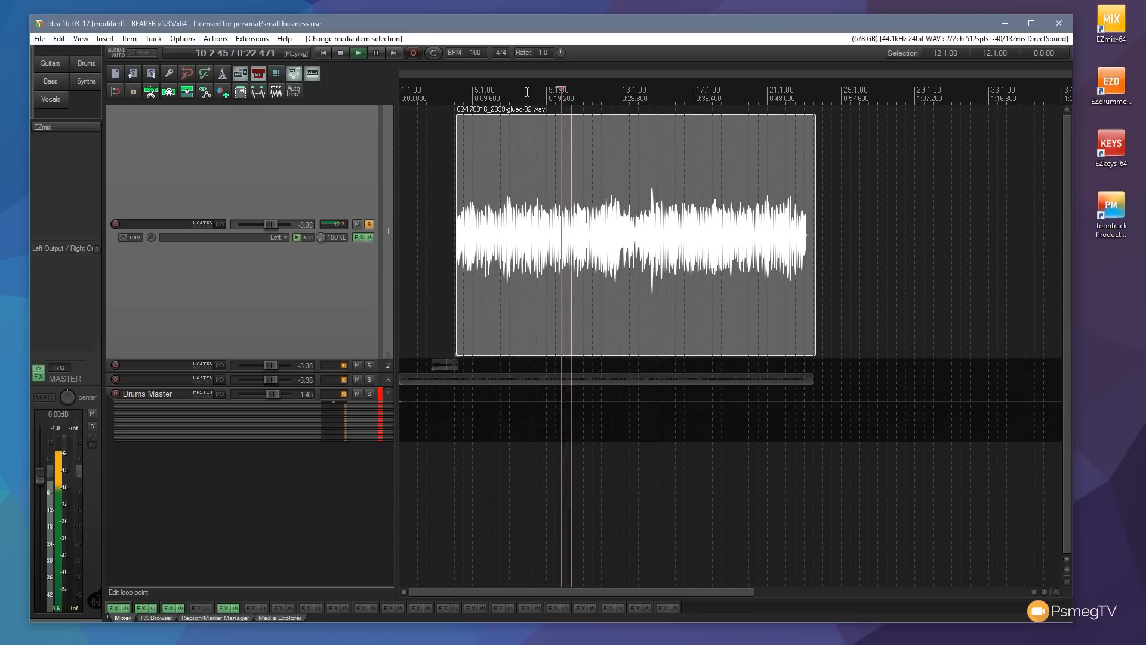
key(space)
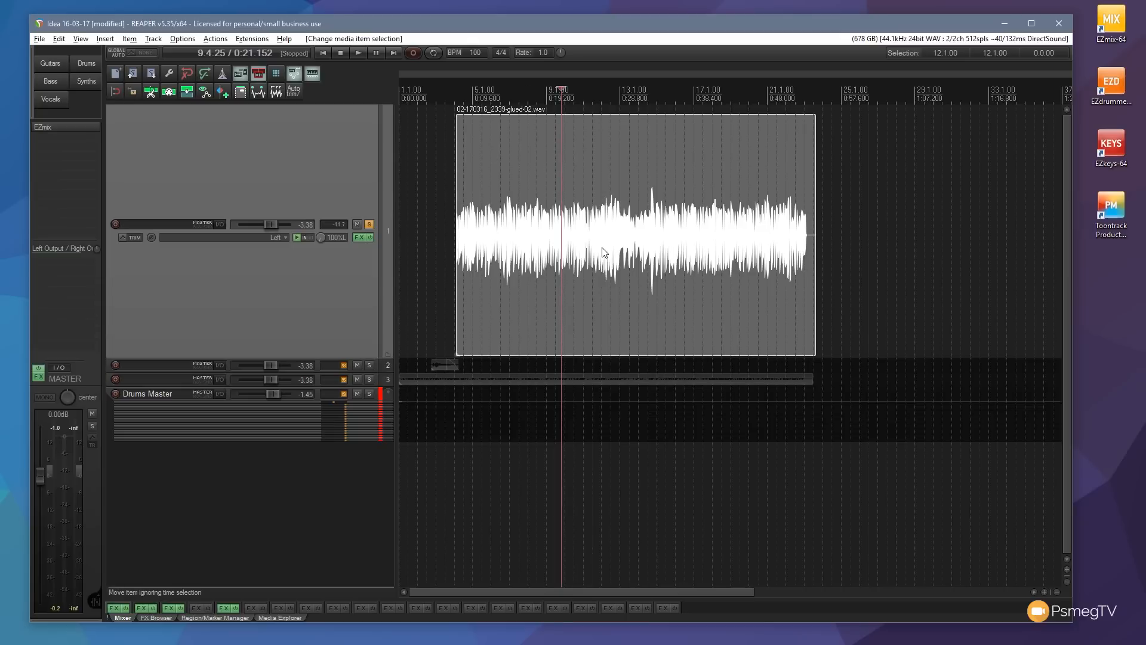
click(562, 174)
click(560, 185)
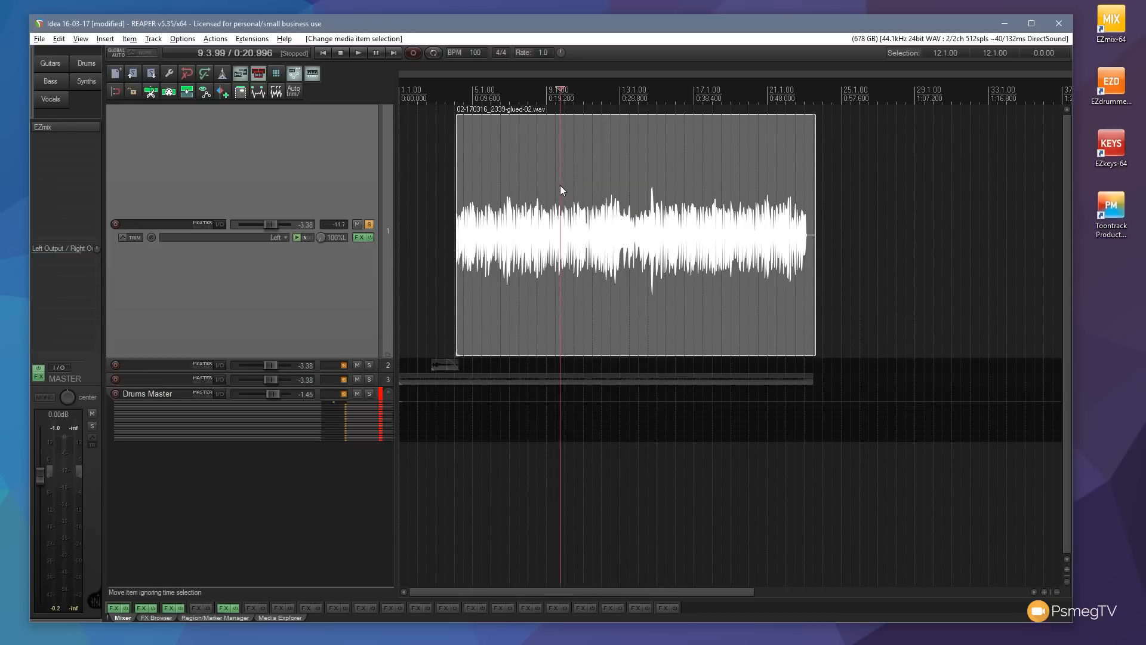
click(613, 188)
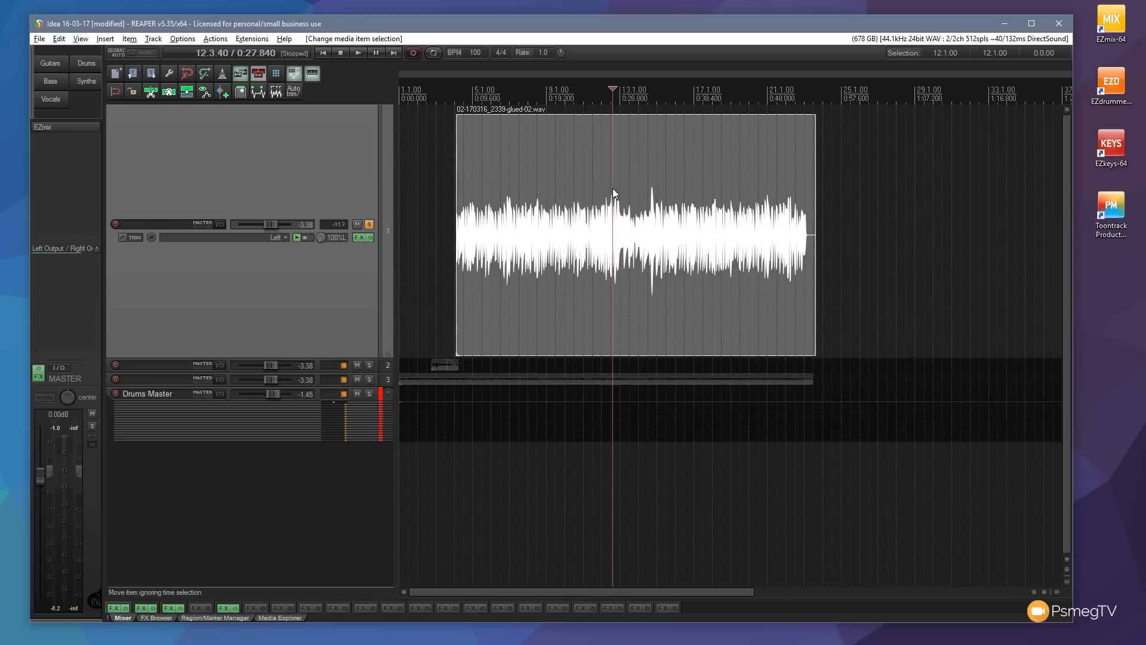
click(59, 39)
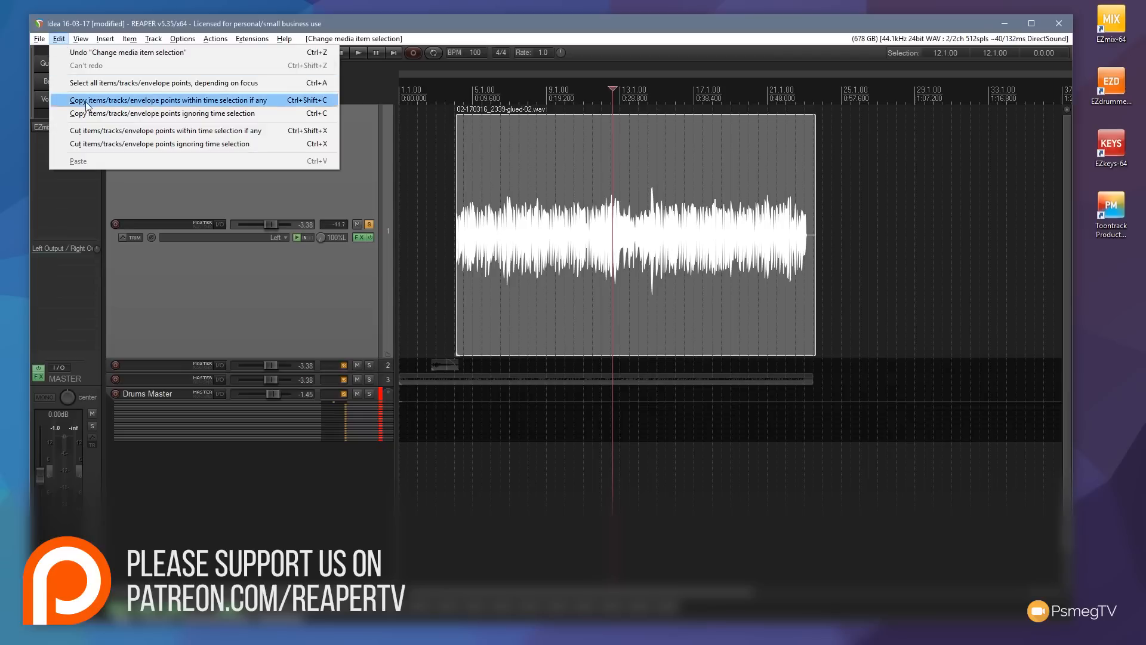
click(360, 29)
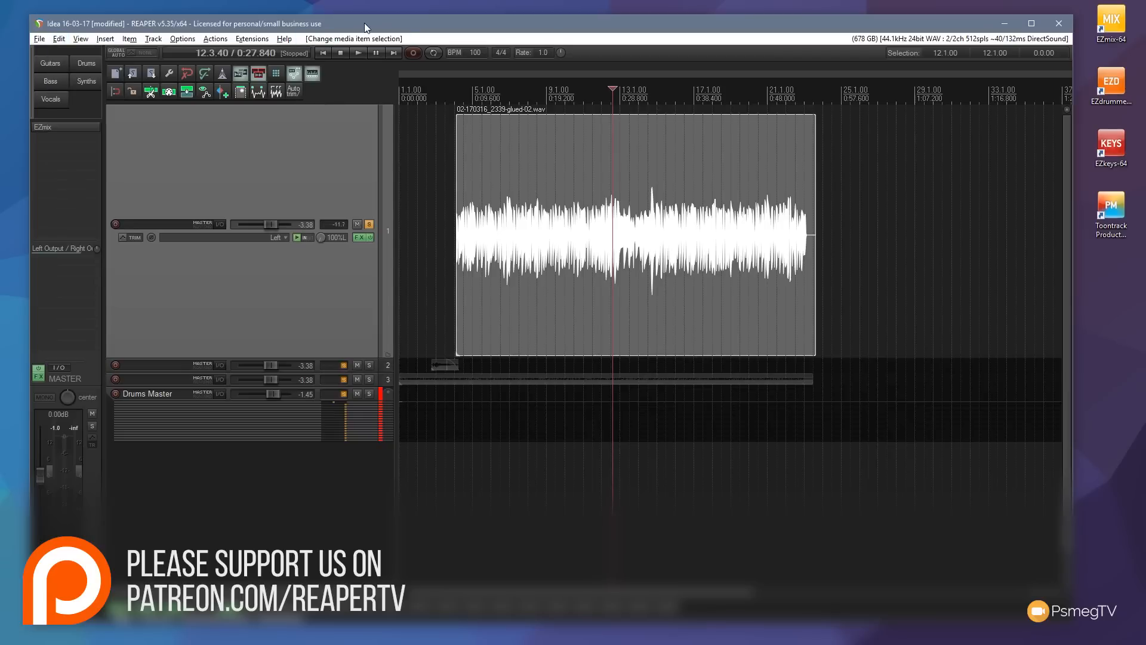
Step: Copy the audio item on track 1 and paste it on the same track at about 0:57
click(607, 145)
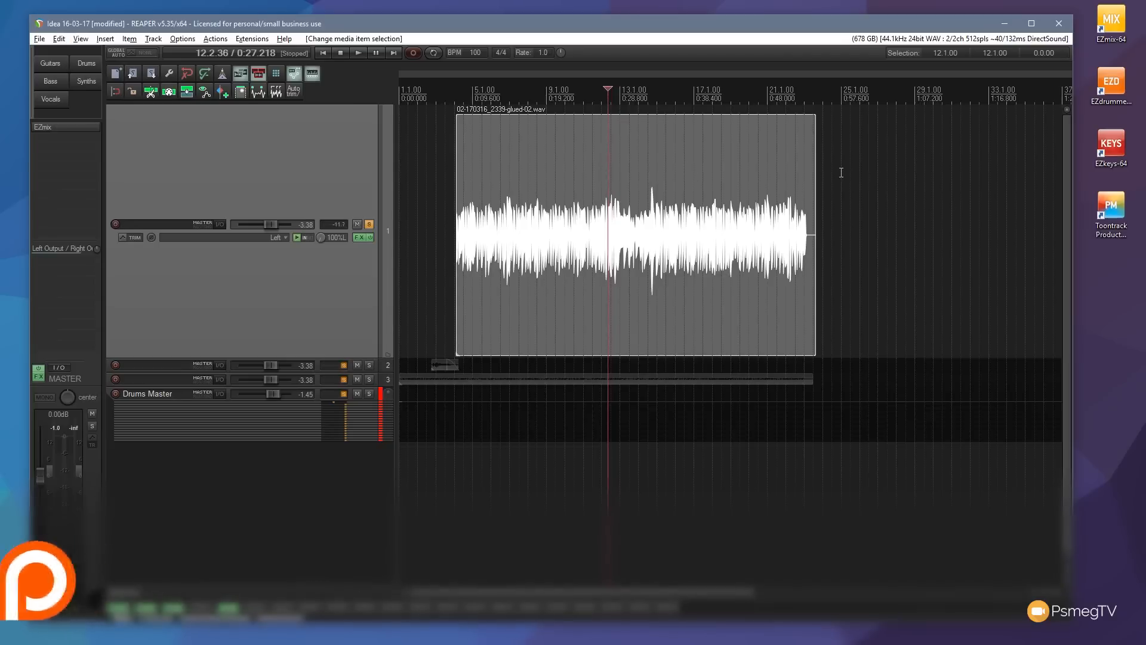
click(840, 270)
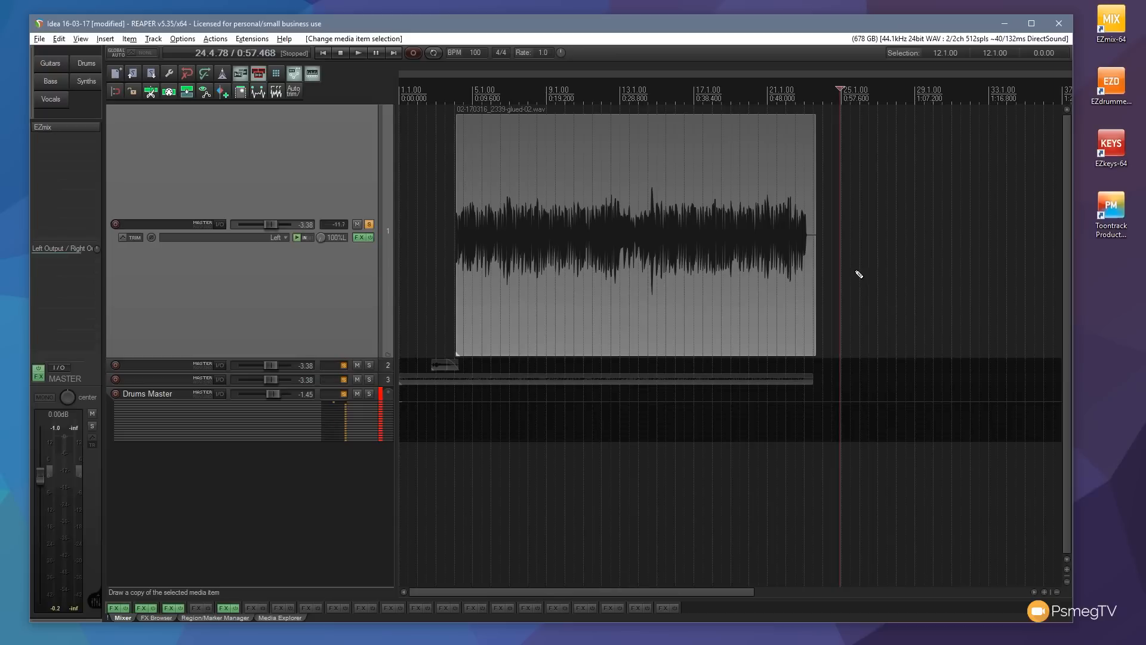
key(ctrl+v)
drag(757, 593, 486, 590)
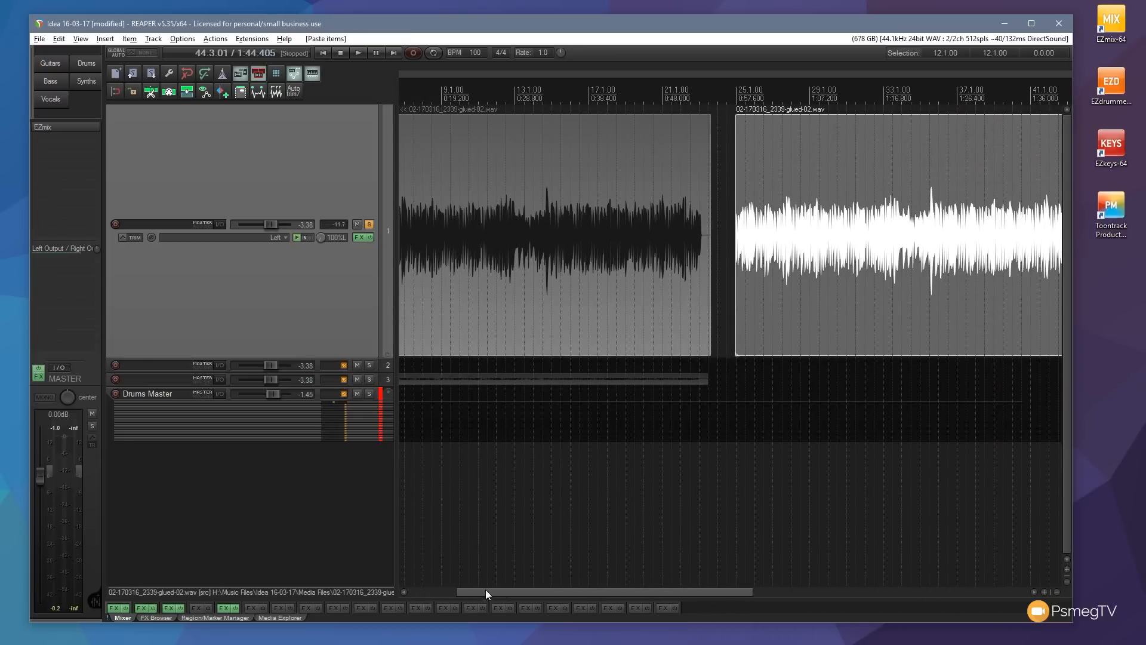
Step: Delete the pasted copy of the audio item from track 1
click(872, 179)
key(Delete)
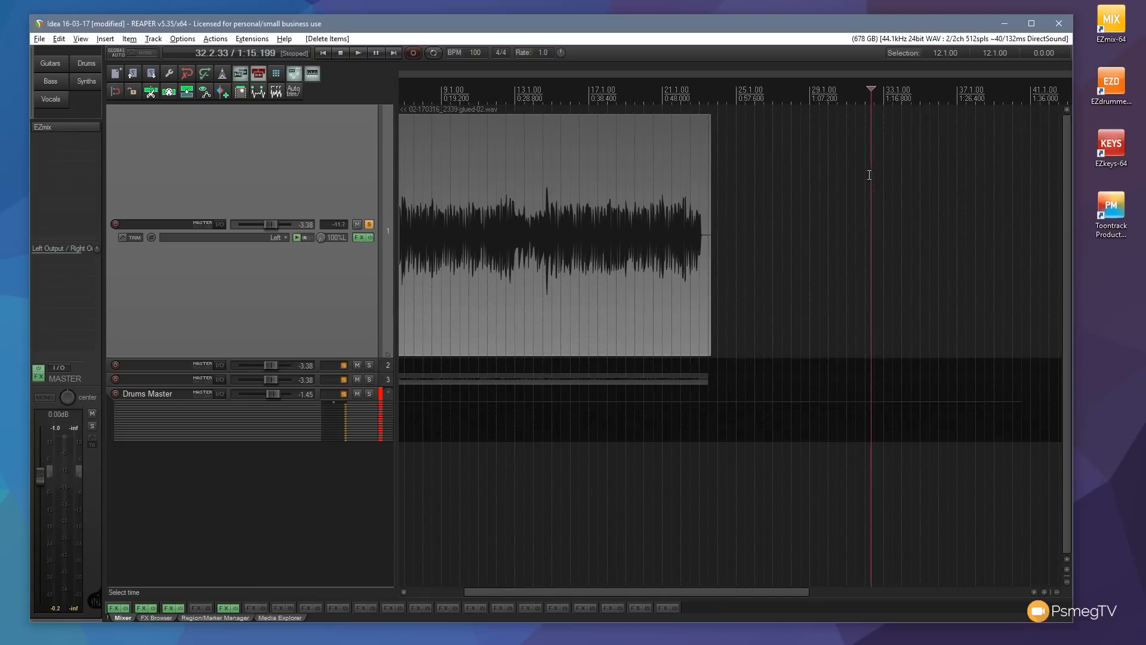
Step: Duplicate the track 1 audio item three times along the same track, placing the first copy at about 0:55 just after the original
click(554, 156)
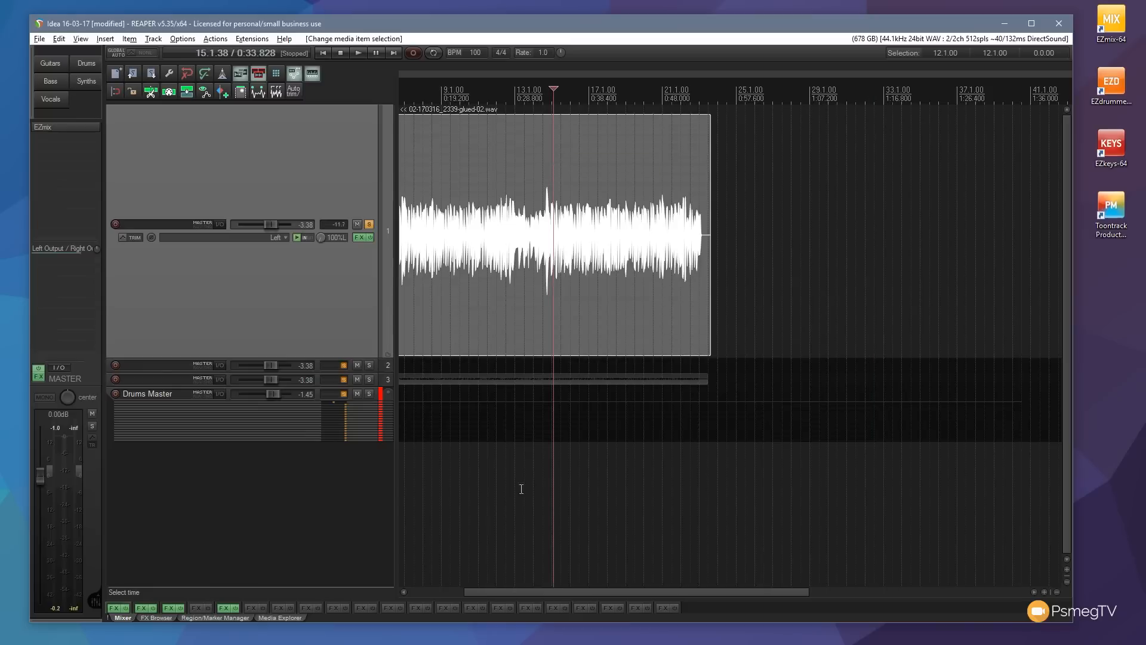
drag(574, 594, 549, 591)
click(593, 154)
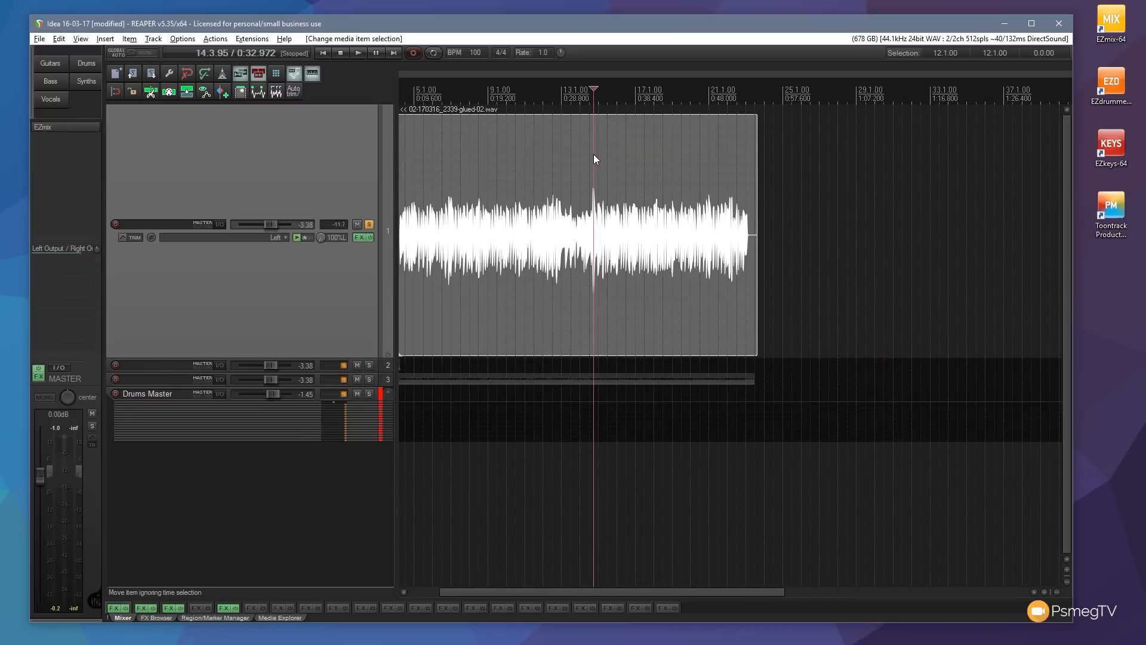
key(ctrl)
drag(599, 158, 970, 170)
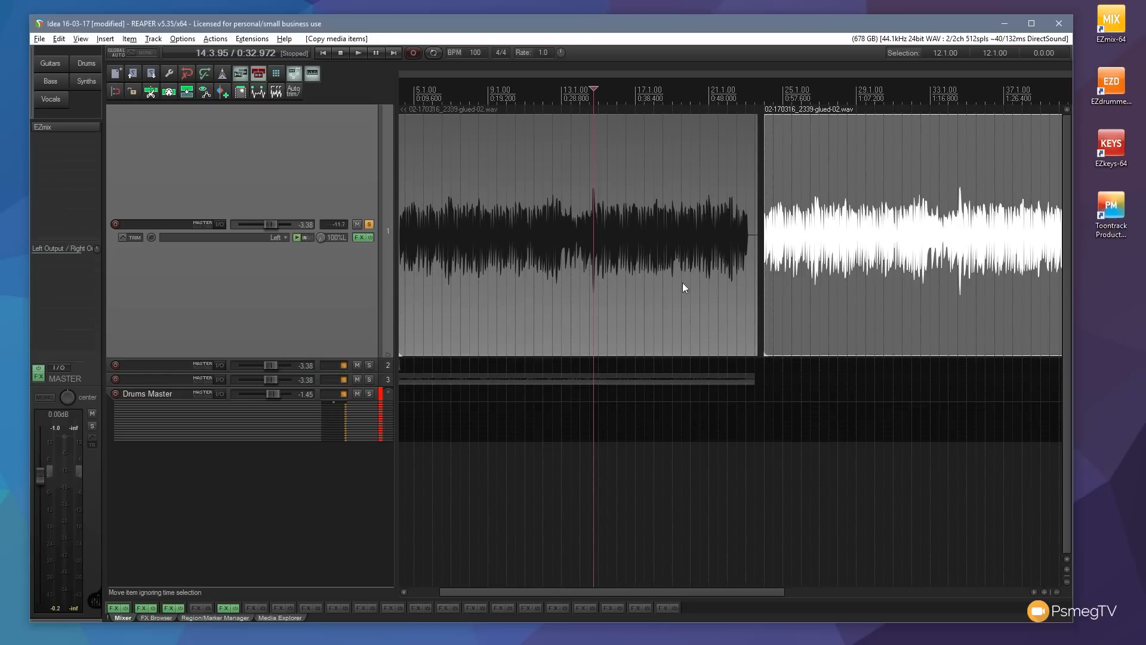
scroll(683, 285, down, 3)
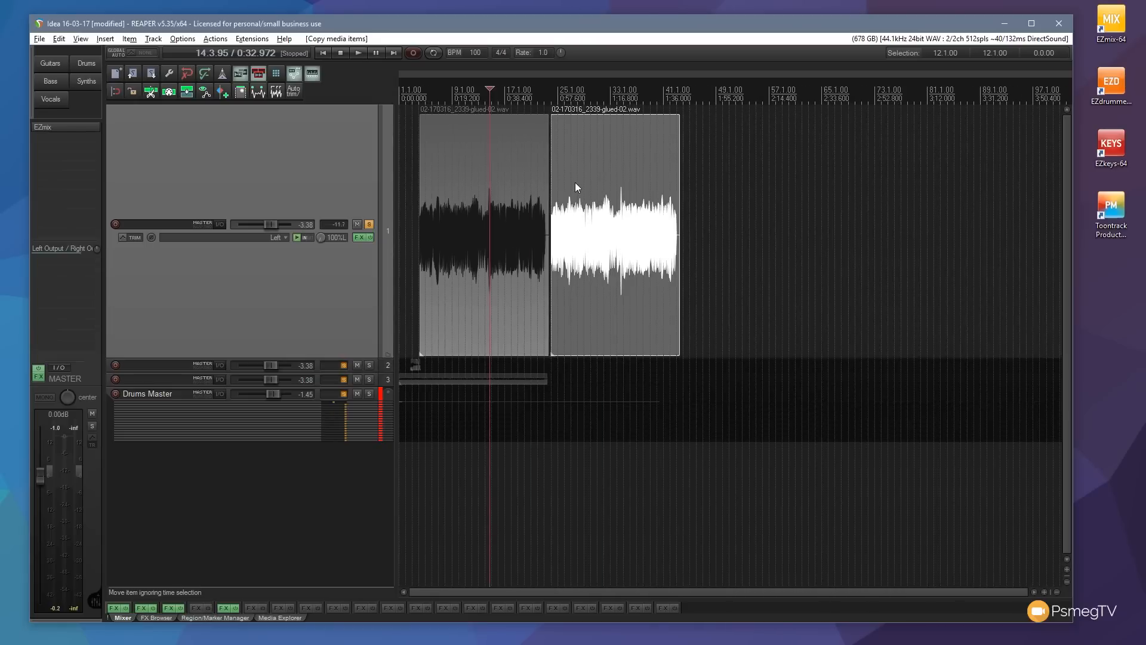
drag(582, 179, 933, 175)
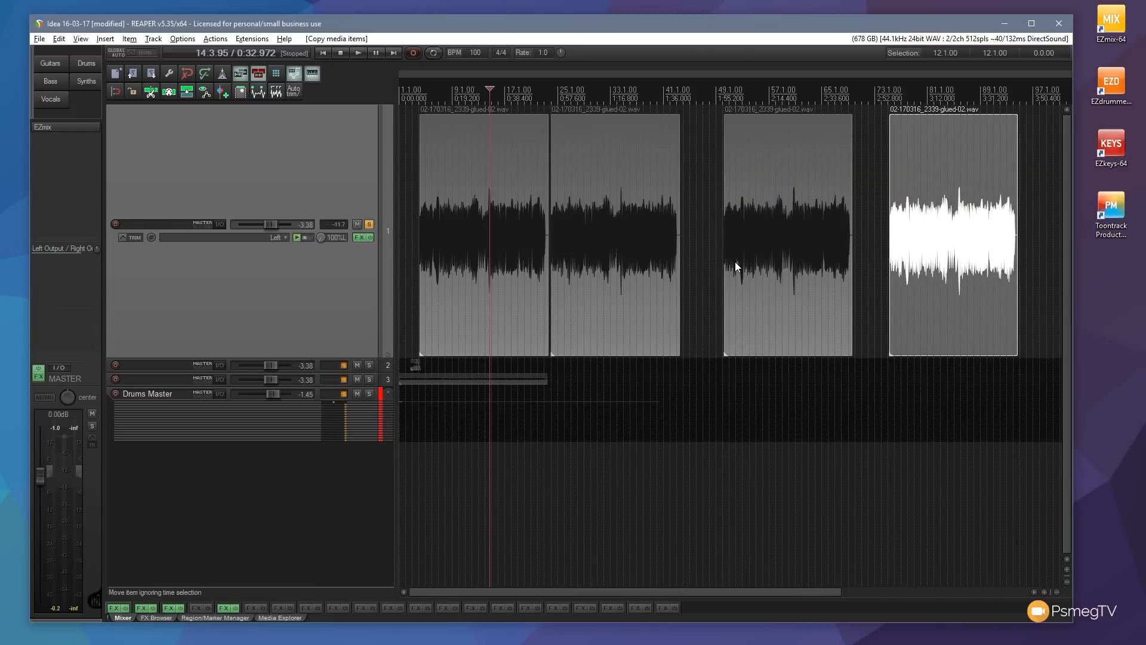
Step: Undo the three item copies so only the original audio item remains on track 1
key(ctrl+z)
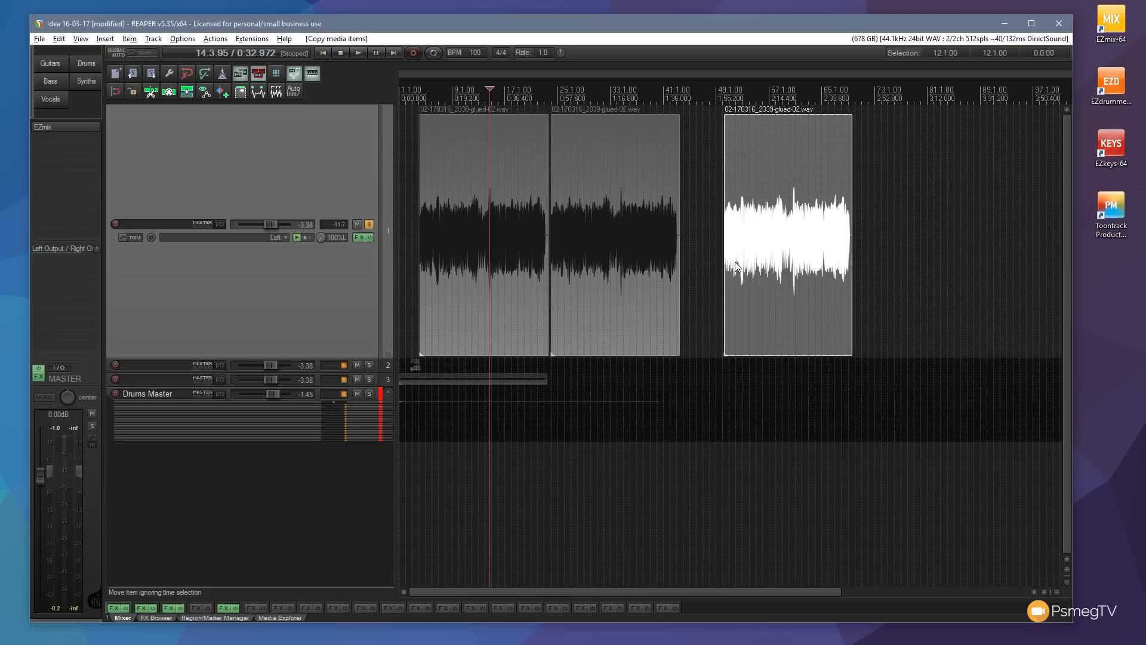
key(ctrl+z)
key(ctrl+z)
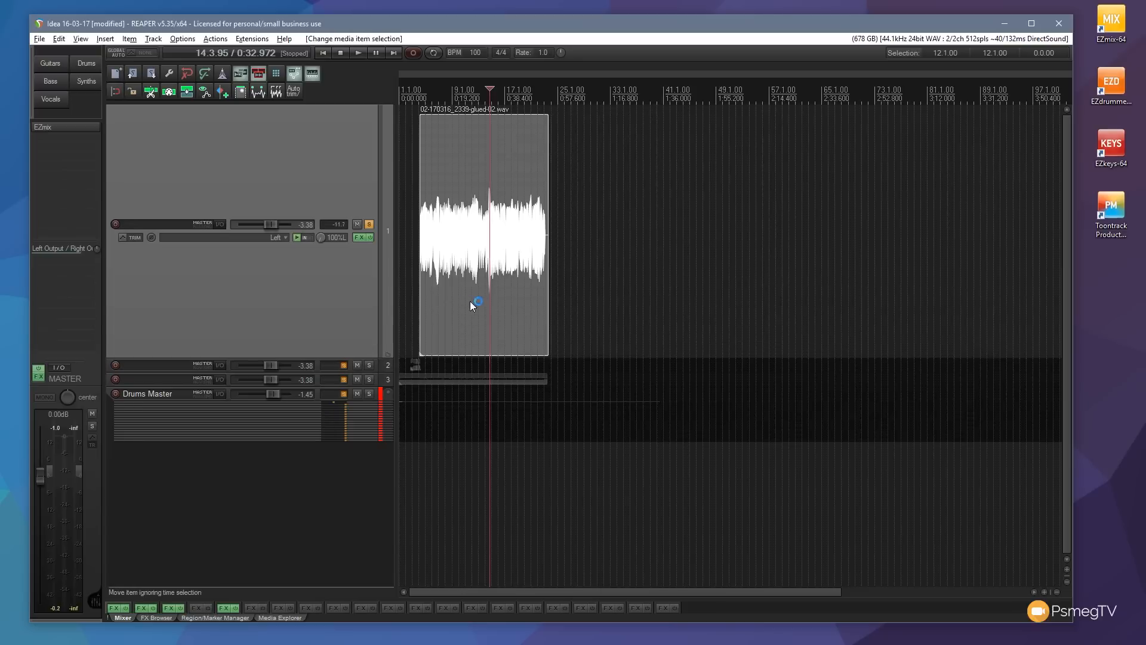
Step: Split the audio items on tracks 1 and 3 at 0:30.834, in the quiet gap just before bar 14
scroll(471, 301, up, 5)
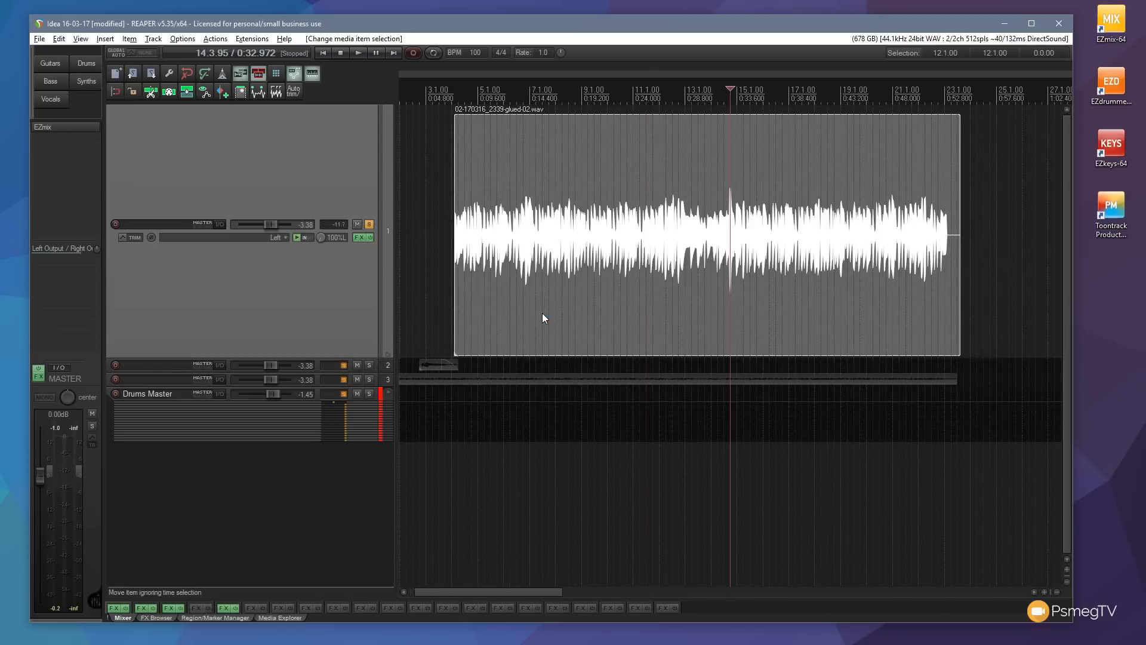
click(711, 107)
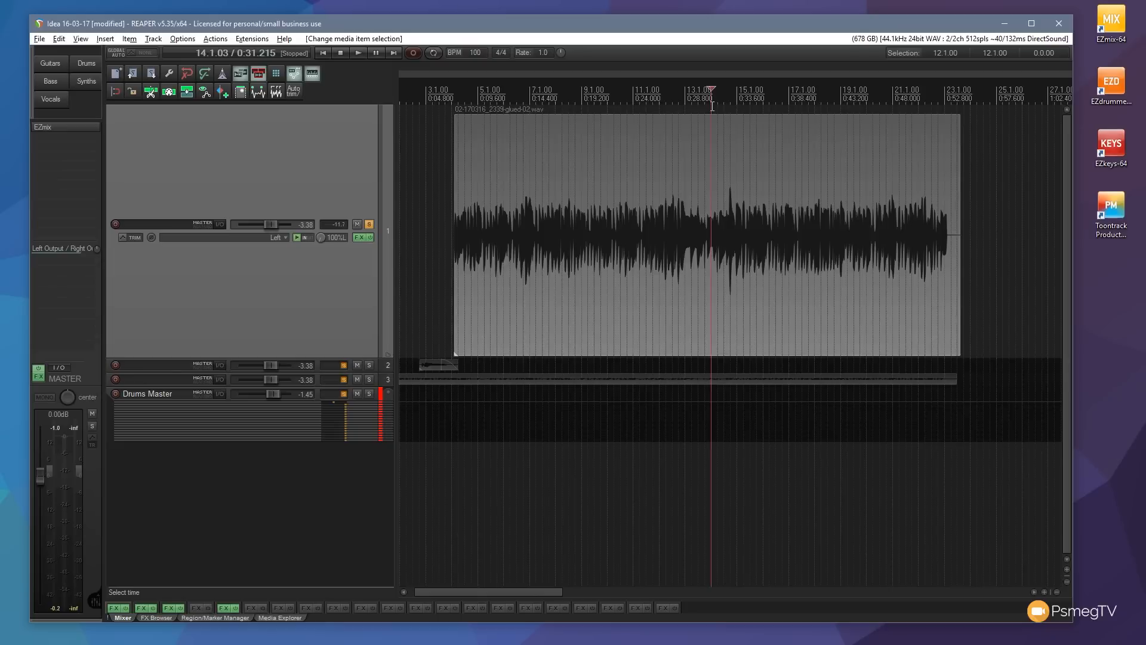
scroll(713, 107, up, 9)
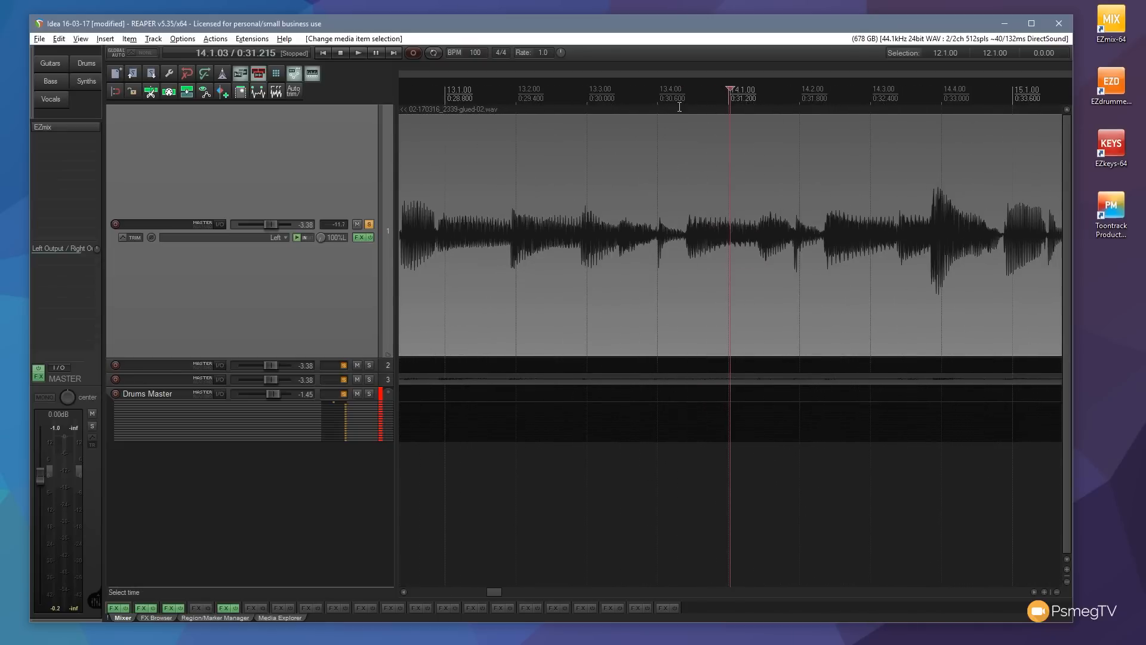
click(684, 106)
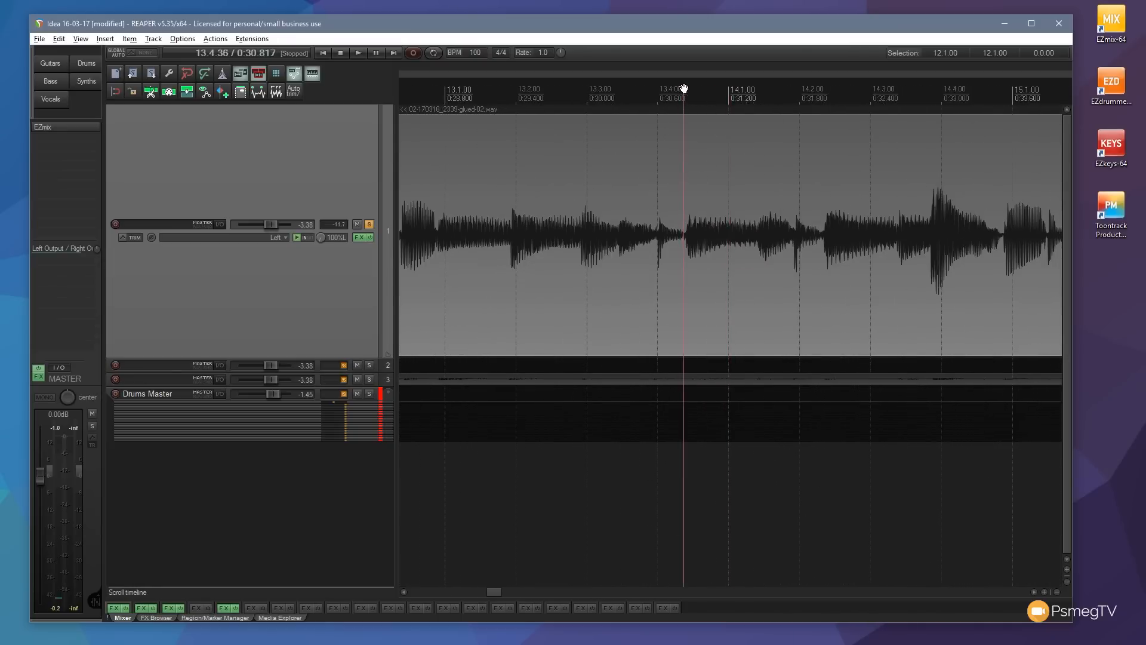
click(685, 90)
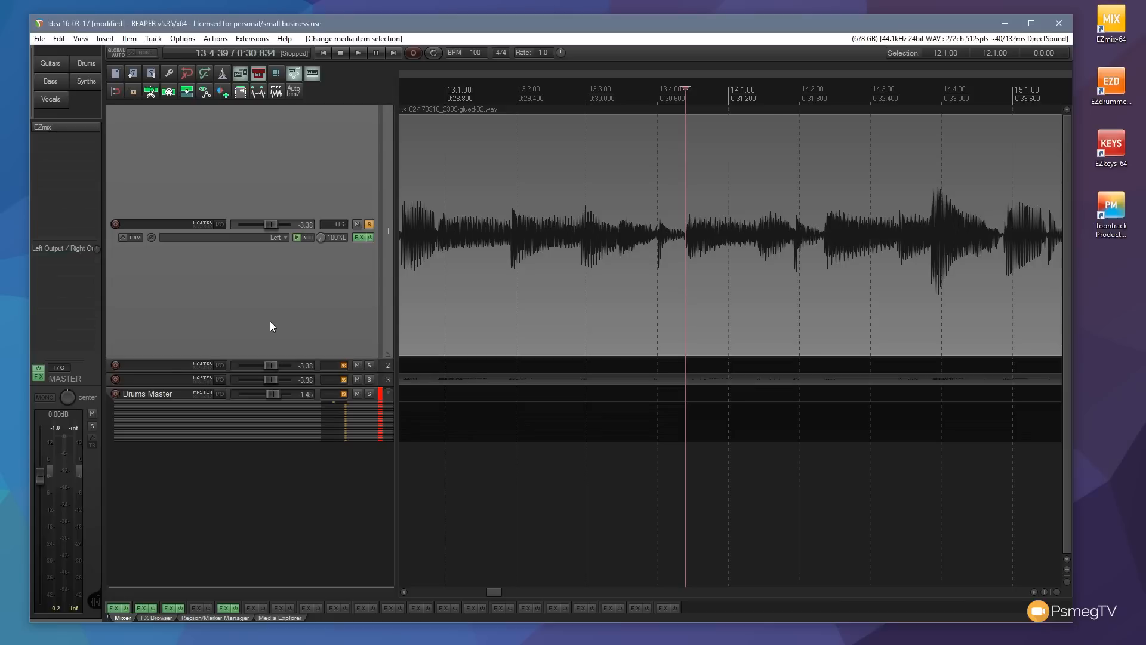
key(s)
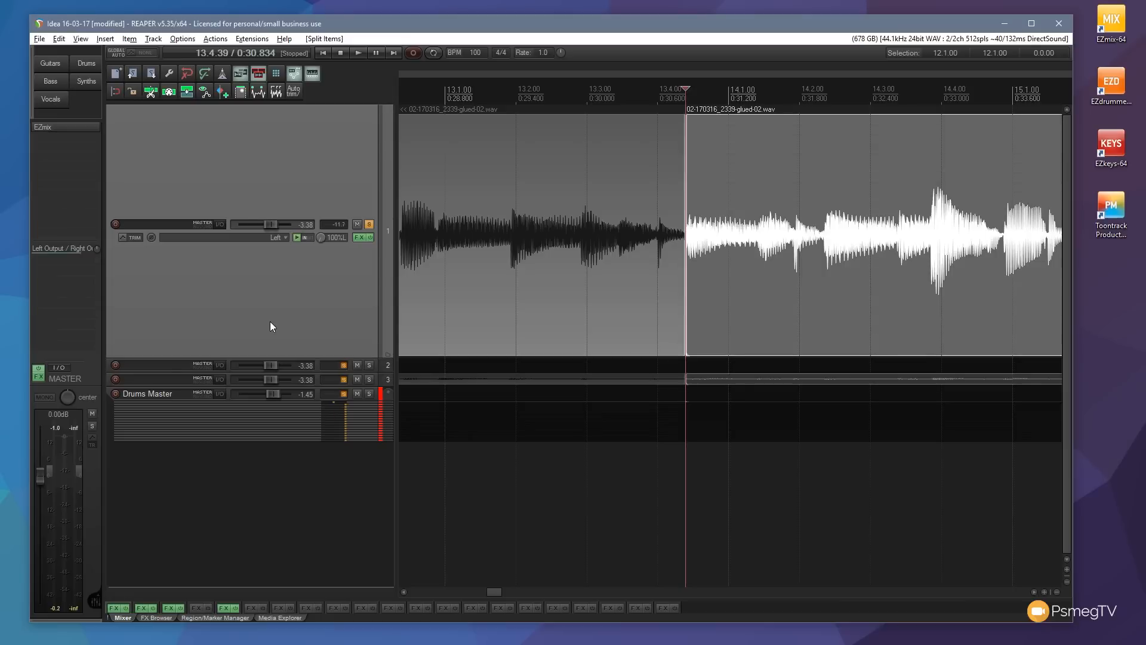
Step: Move the second half of the split audio along the timeline so that it starts at about 1:04
scroll(568, 325, down, 2)
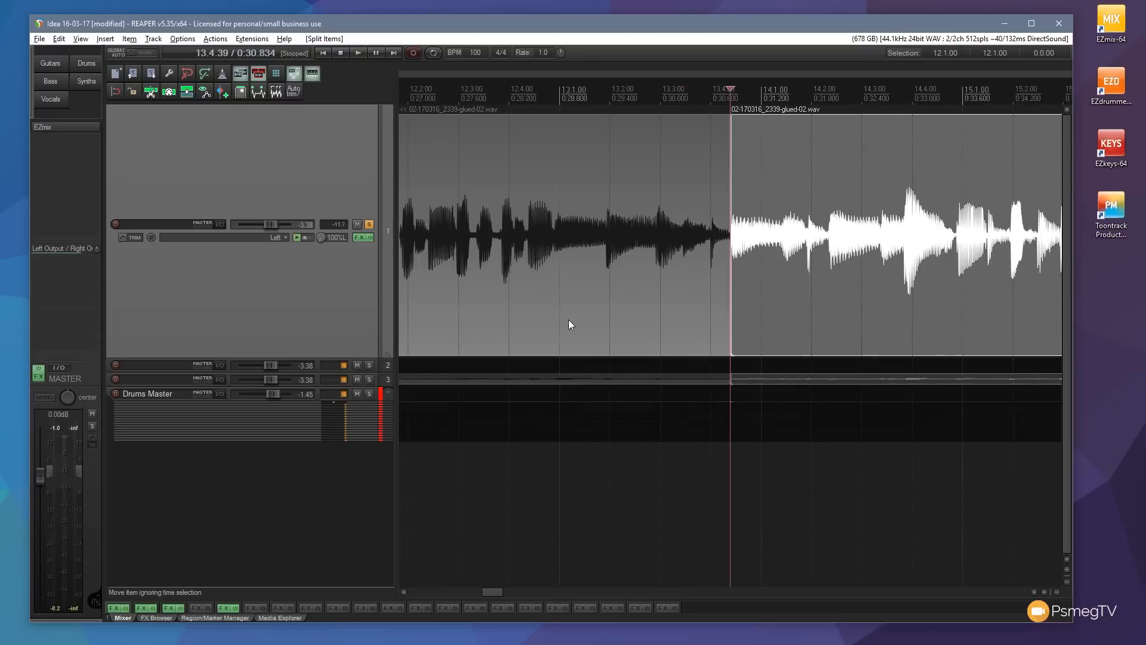
scroll(568, 320, down, 8)
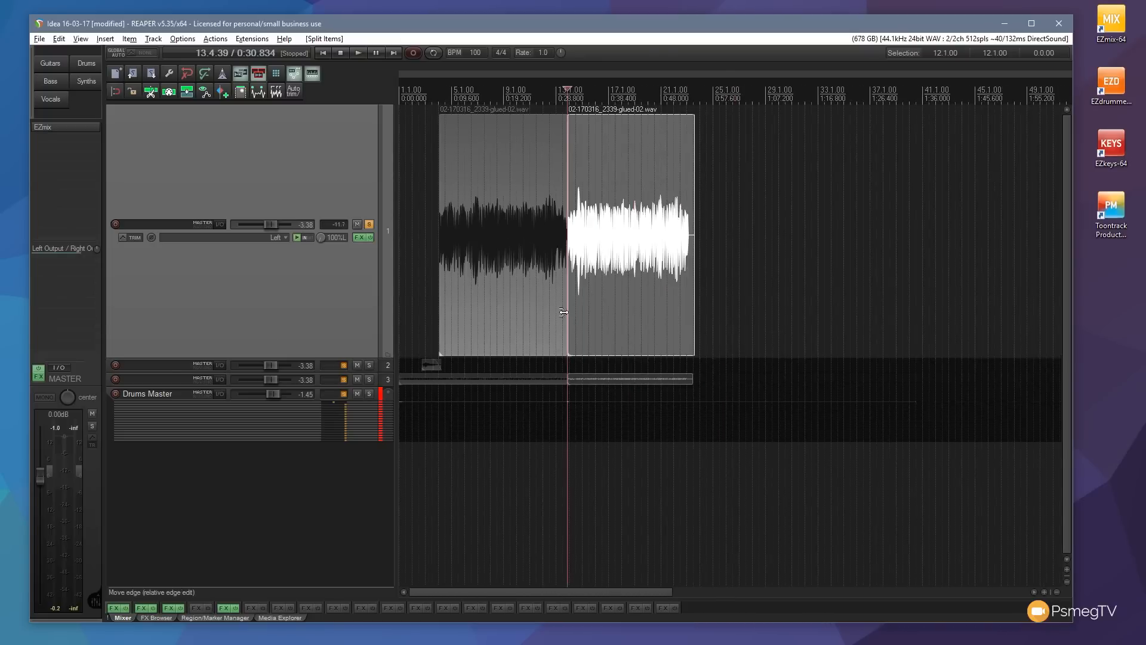
scroll(563, 312, up, 2)
drag(659, 174, 943, 169)
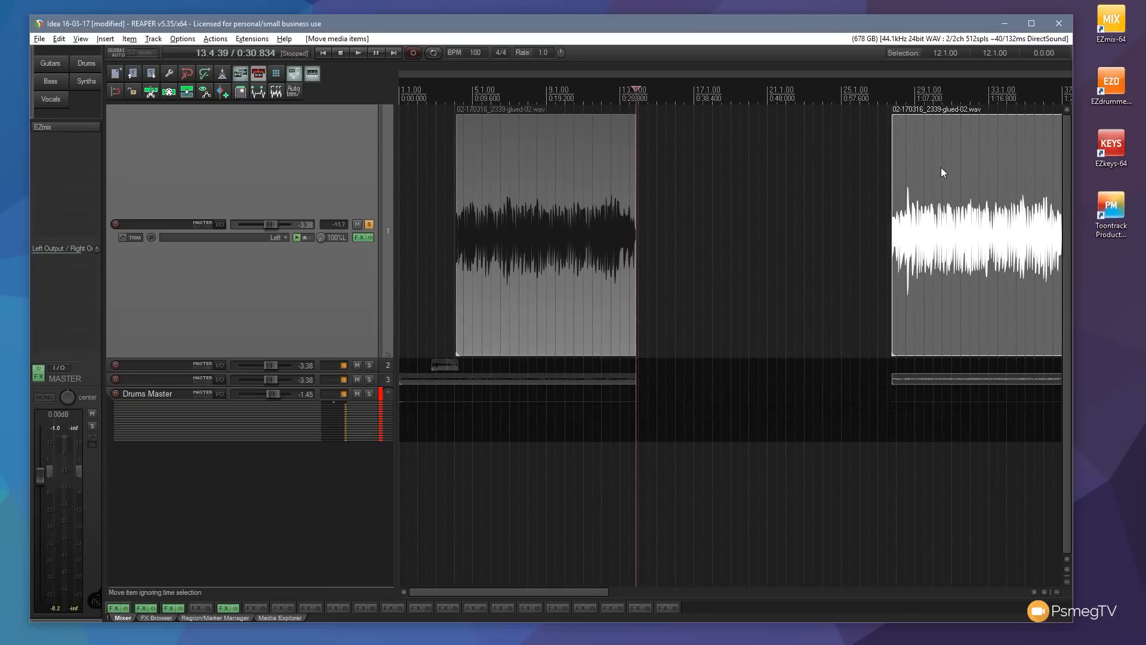
Step: Extend the end of the first track 1 segment past its source so it loops, and trim it back to about 0:54
click(625, 170)
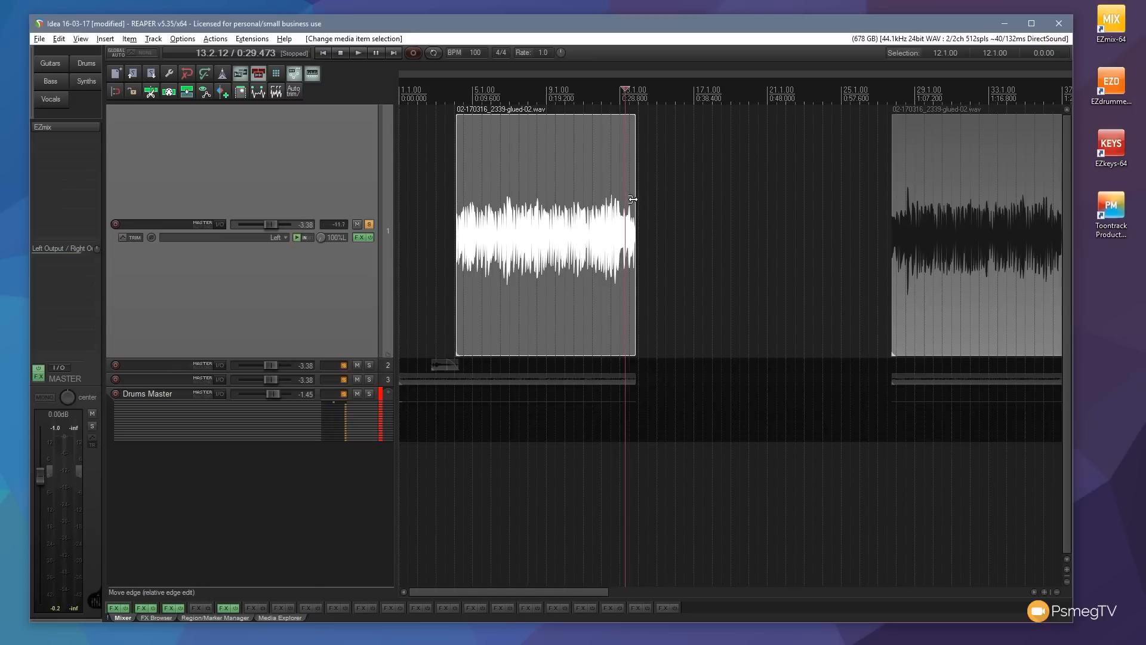
drag(633, 198, 855, 196)
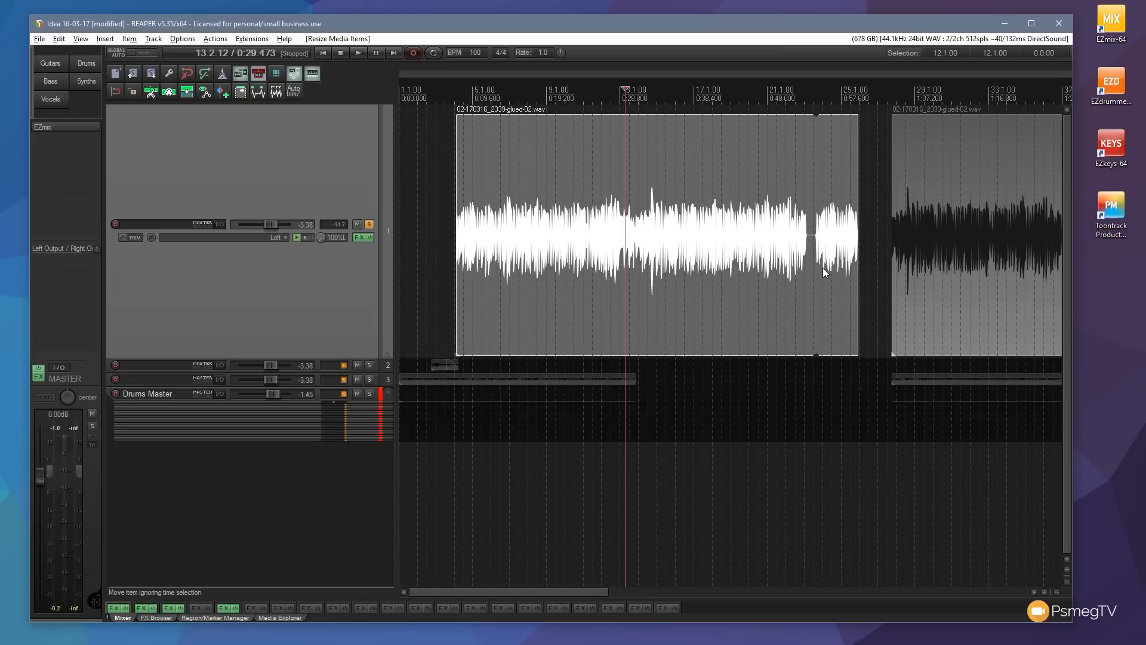
drag(858, 177, 875, 174)
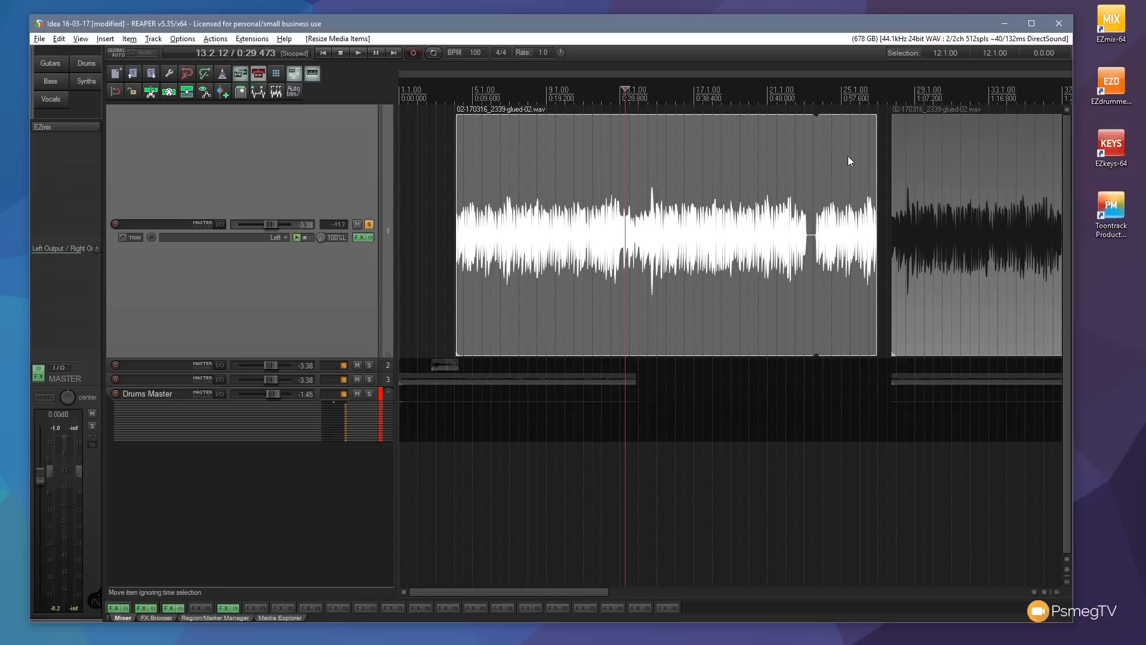
drag(878, 156, 816, 157)
Step: Delete the separated second segment of audio from track 1
click(1015, 227)
click(959, 169)
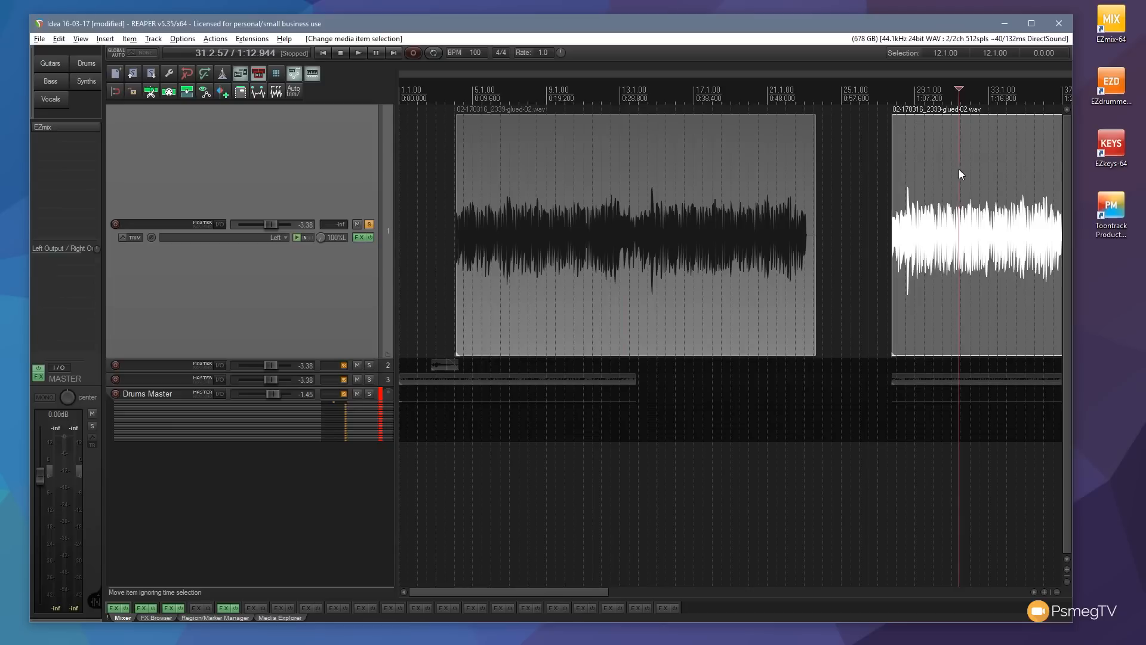
key(Delete)
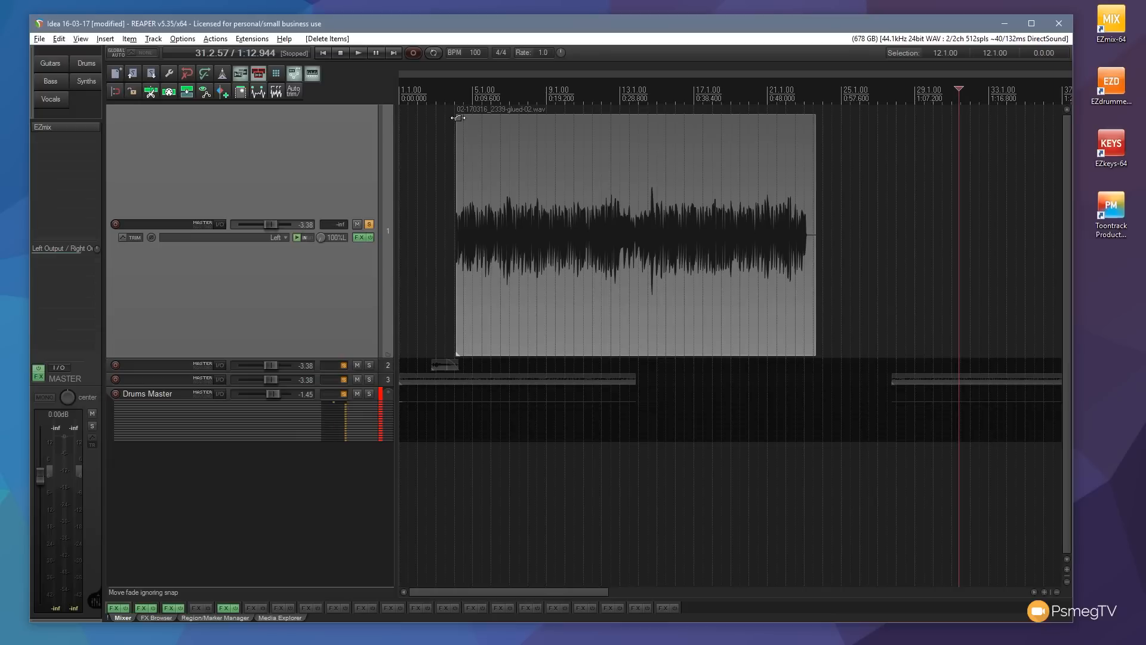
Step: Add a fade-in about 8 seconds long to the start of the track 1 audio item
drag(458, 118, 541, 120)
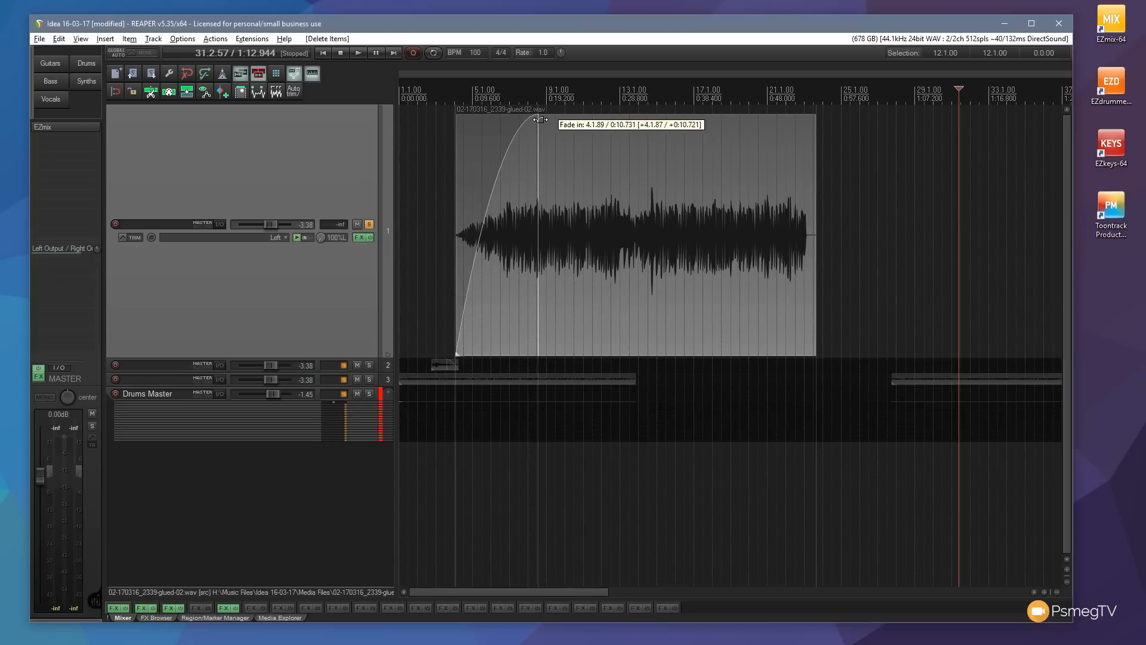
drag(540, 120, 540, 119)
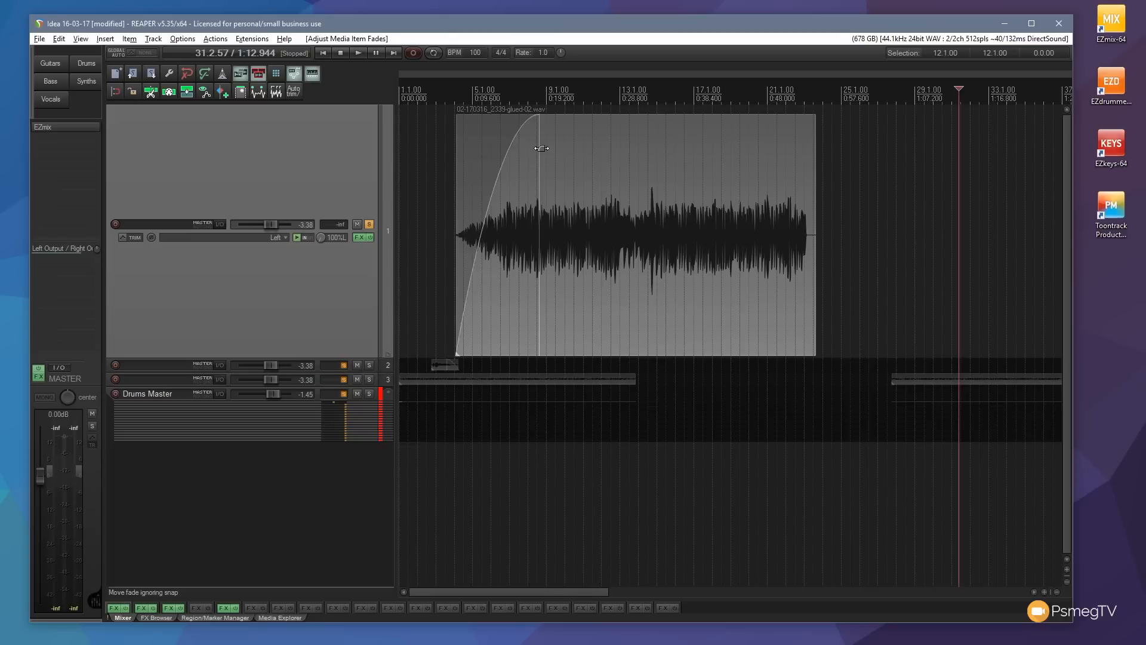
mouse_move(541, 148)
mouse_down()
mouse_move(504, 148)
mouse_move(663, 163)
mouse_move(522, 154)
mouse_up()
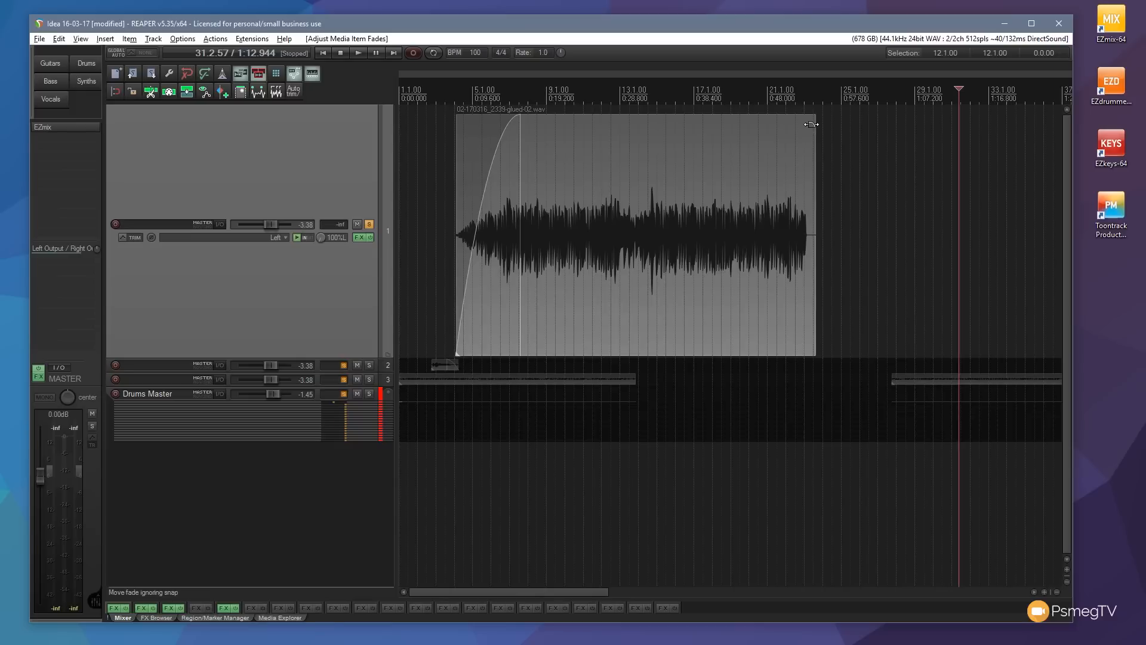
Step: Try a fade-out on the end of the track 1 audio item, shorten it to about 13 seconds, and remove it
drag(807, 125, 701, 127)
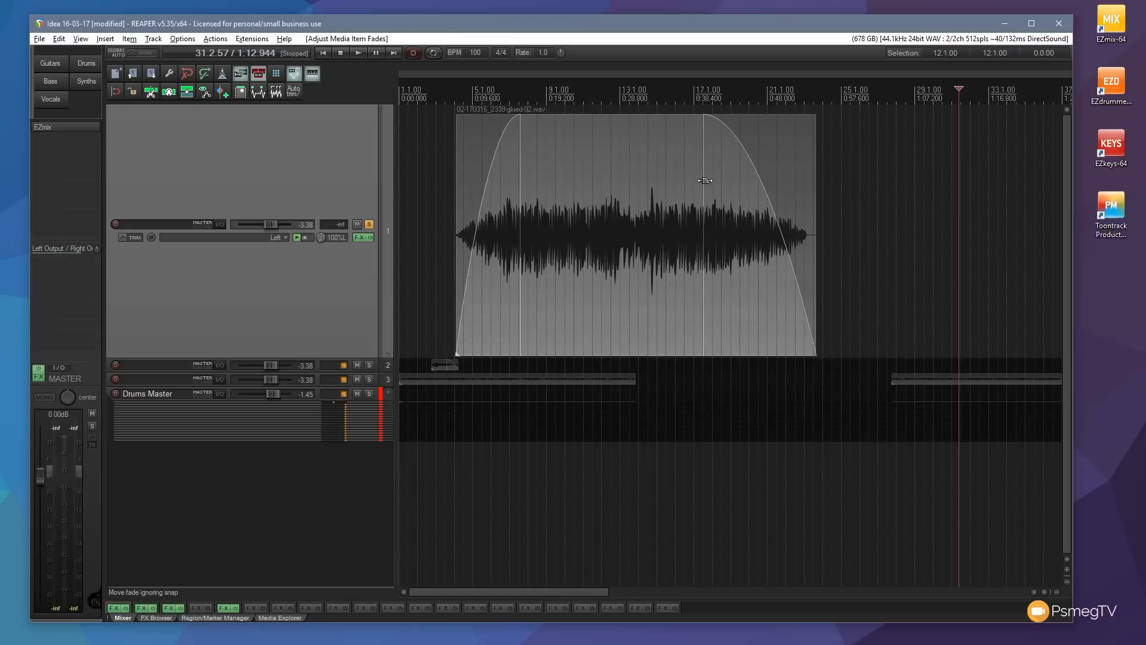
mouse_move(705, 180)
mouse_down()
mouse_move(662, 182)
mouse_move(743, 179)
mouse_move(692, 177)
mouse_move(715, 173)
mouse_up()
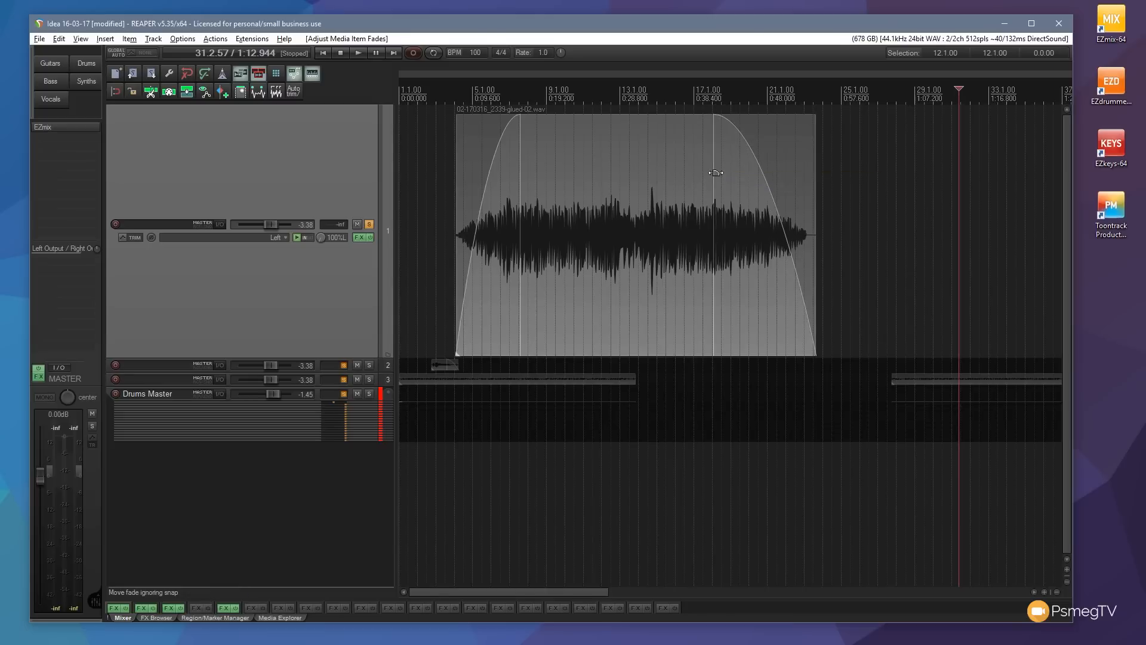
drag(716, 173, 822, 175)
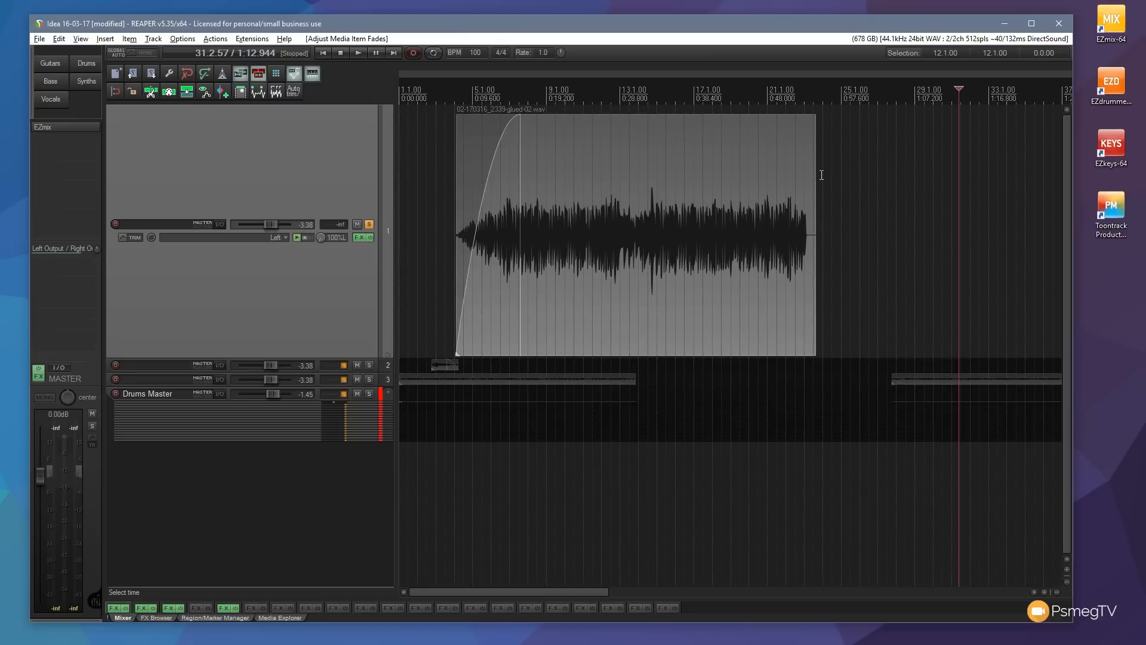
Step: Set the shape of the track 1 item's fade-in to a straight linear line
click(510, 120)
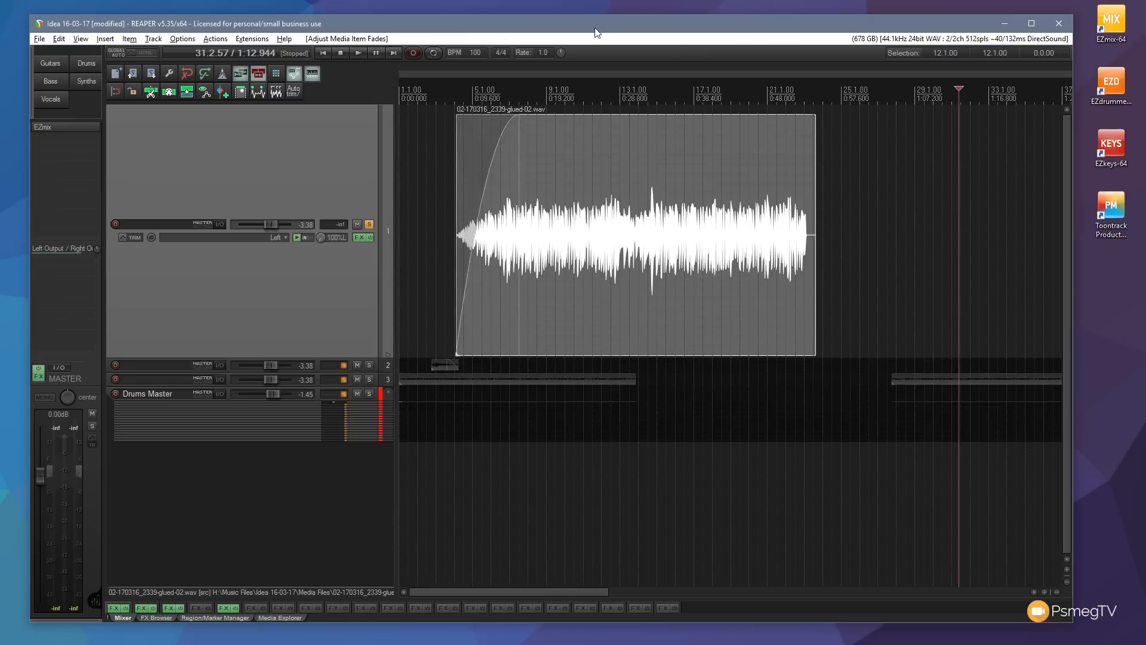
right_click(515, 124)
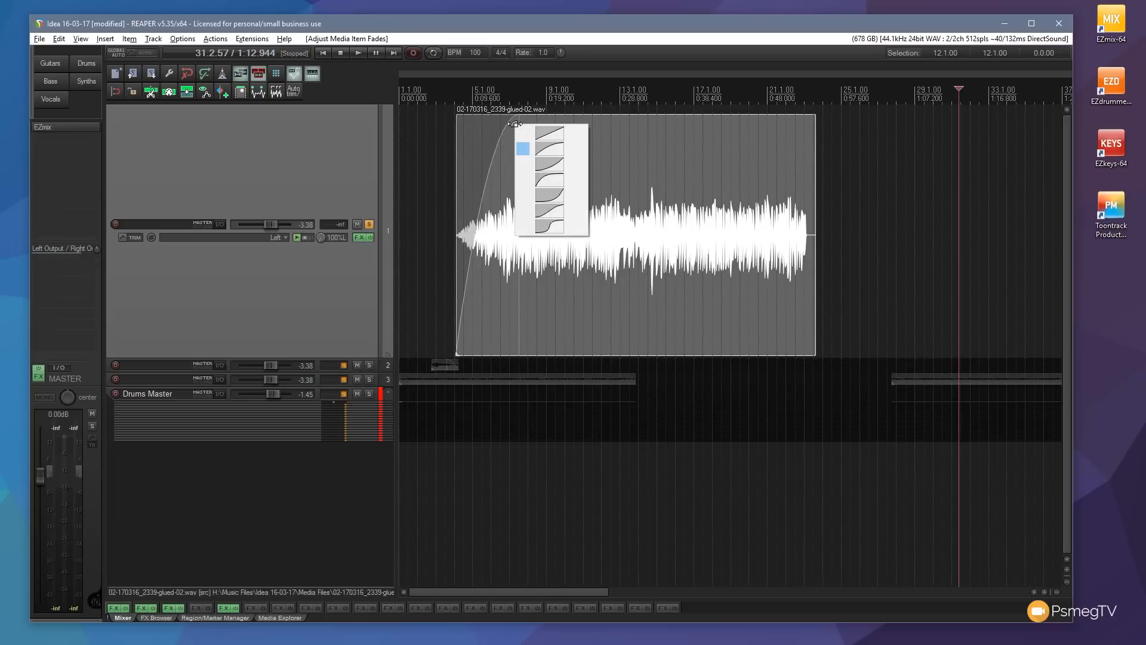
click(539, 132)
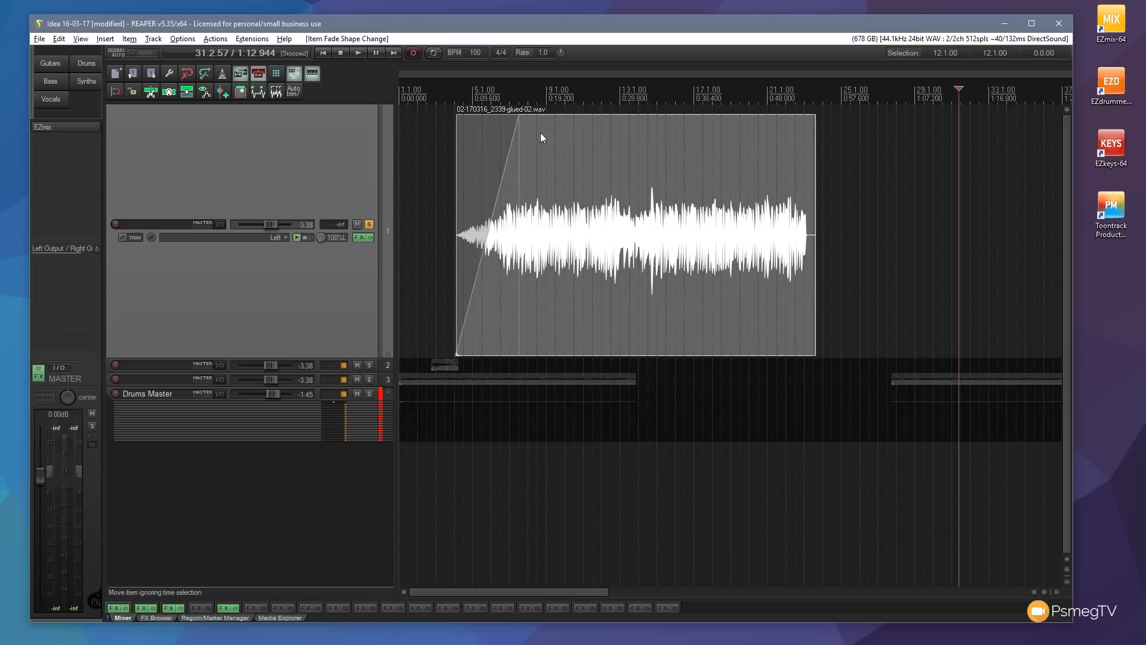
Step: Set the fade-in of the track 1 item to the steep S-curve shape and lengthen it to about 15 seconds
right_click(517, 125)
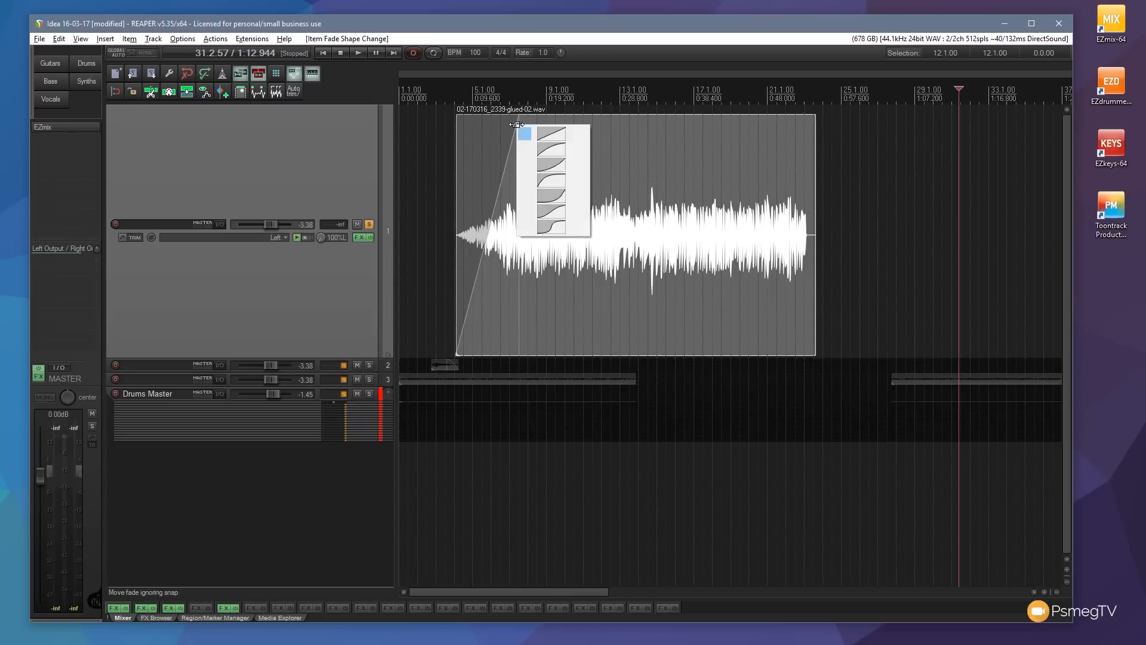
click(550, 226)
drag(522, 124, 575, 131)
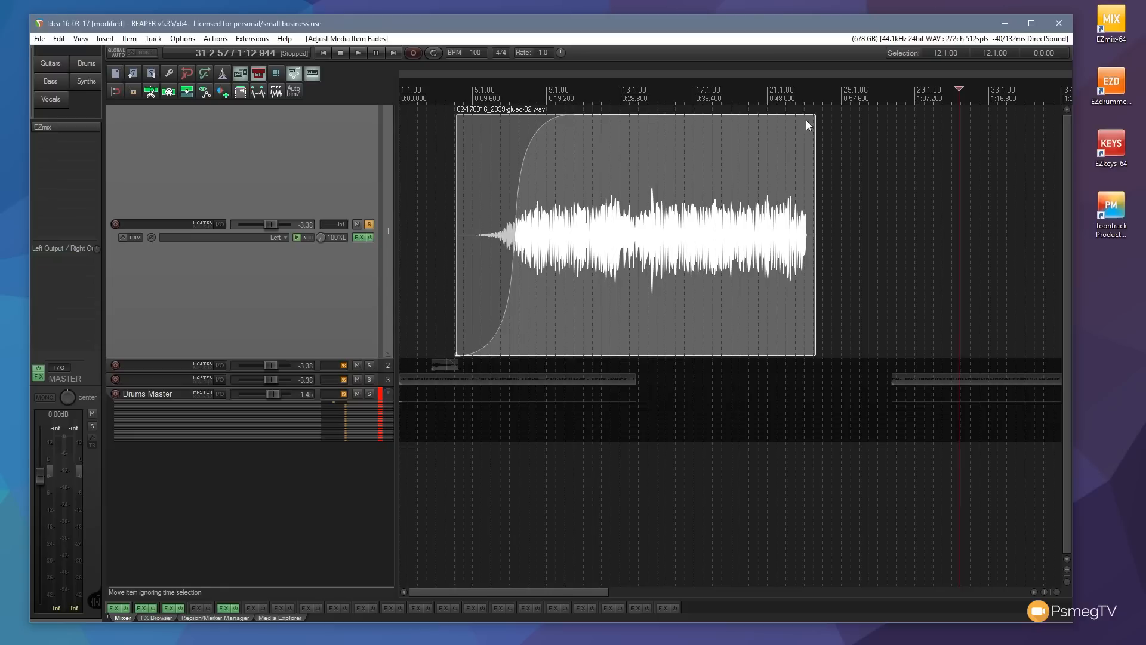
Step: Try a fade-out about 9 seconds long with the fourth curve shape at the end of the track 1 item, and remove it
drag(810, 120, 745, 125)
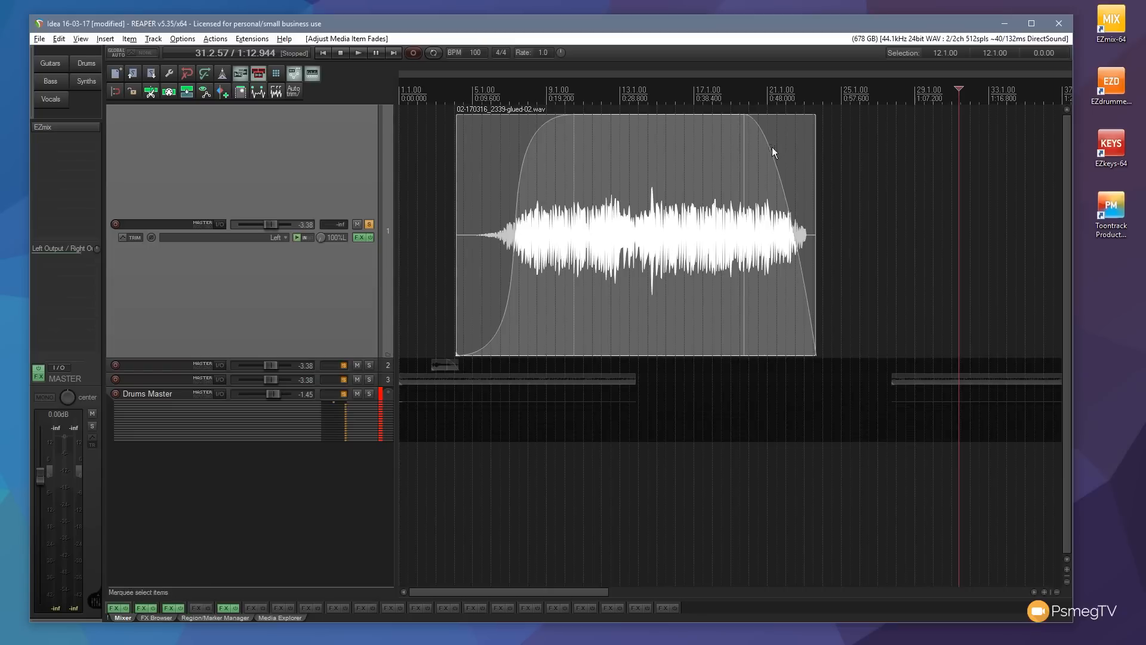
right_click(773, 148)
click(811, 204)
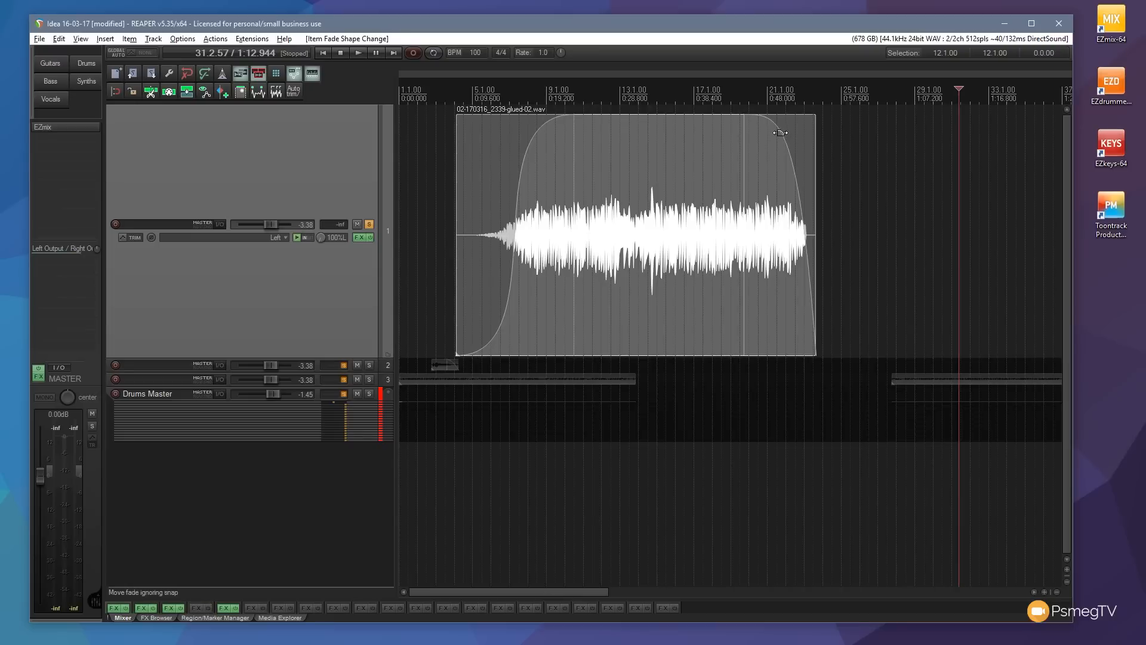
drag(786, 130, 827, 119)
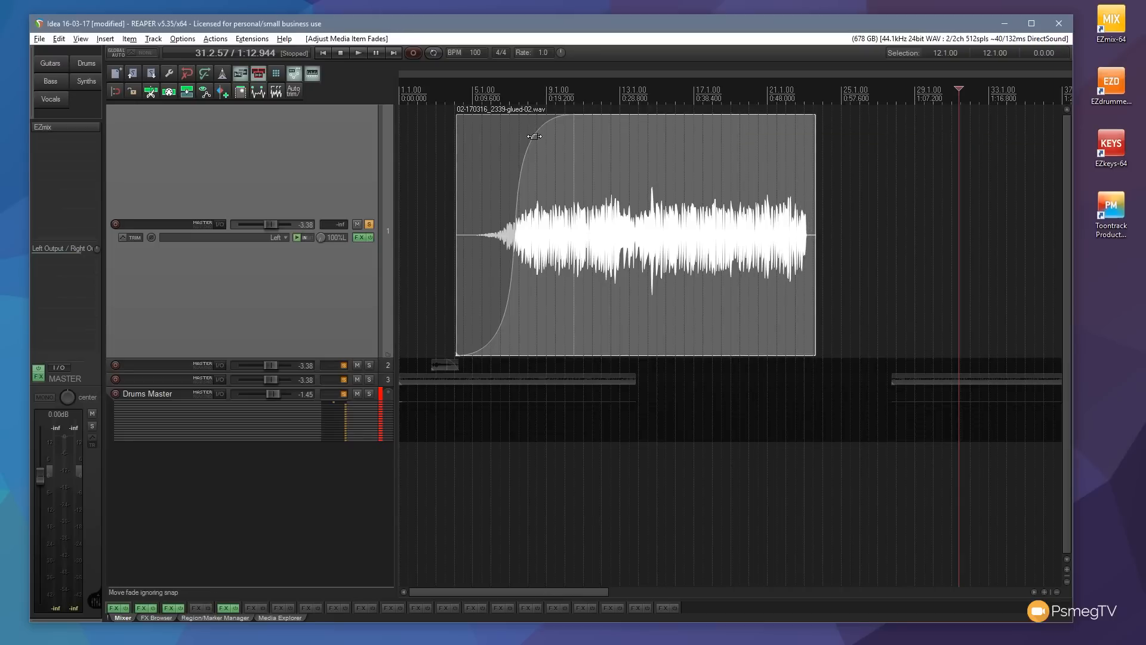
Step: Set the fade-in of the track 1 item to the second, gently rounded curve shape
click(574, 144)
right_click(535, 136)
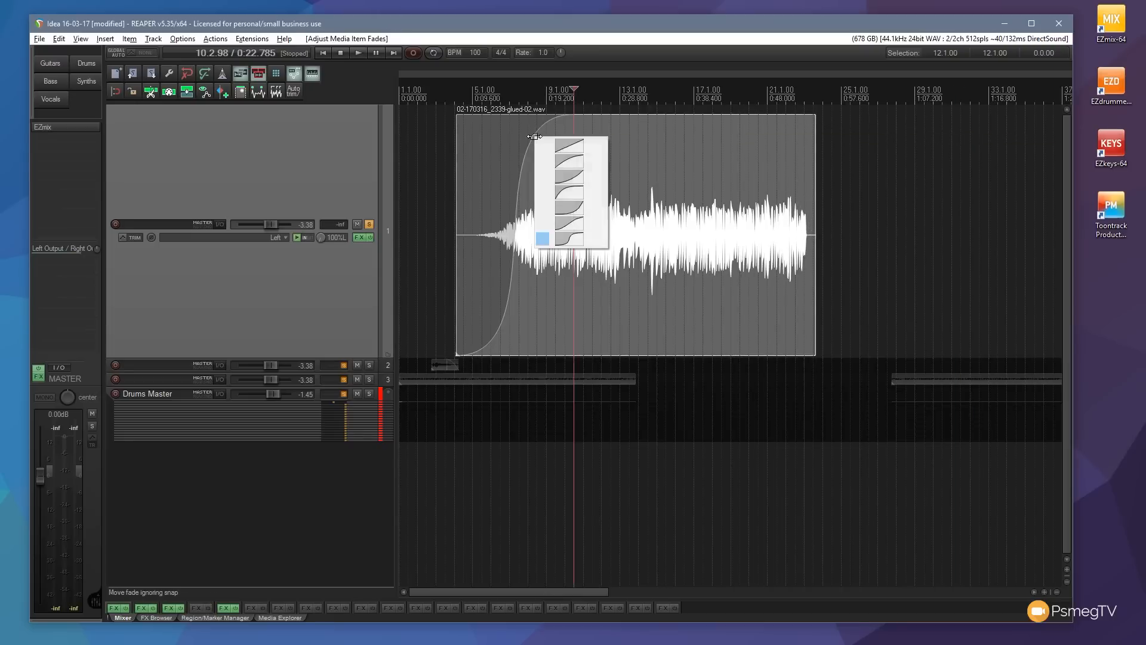
click(574, 160)
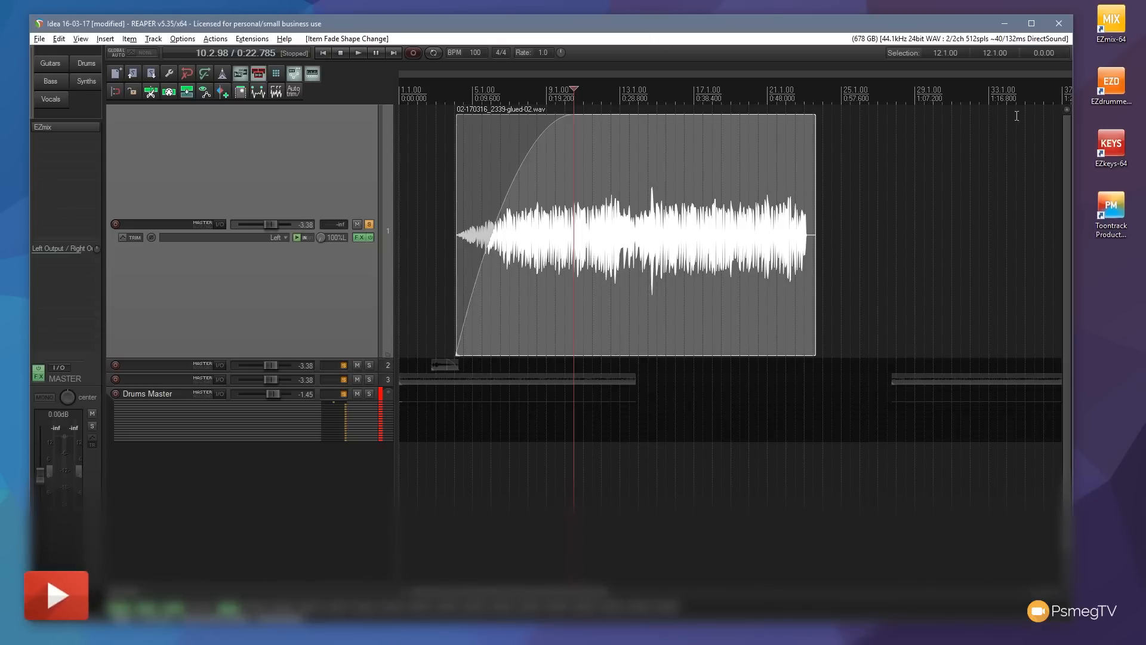
Step: Set the default fade-in/fade-out shape for media items to linear in the preferences and apply the change
key(ctrl+p)
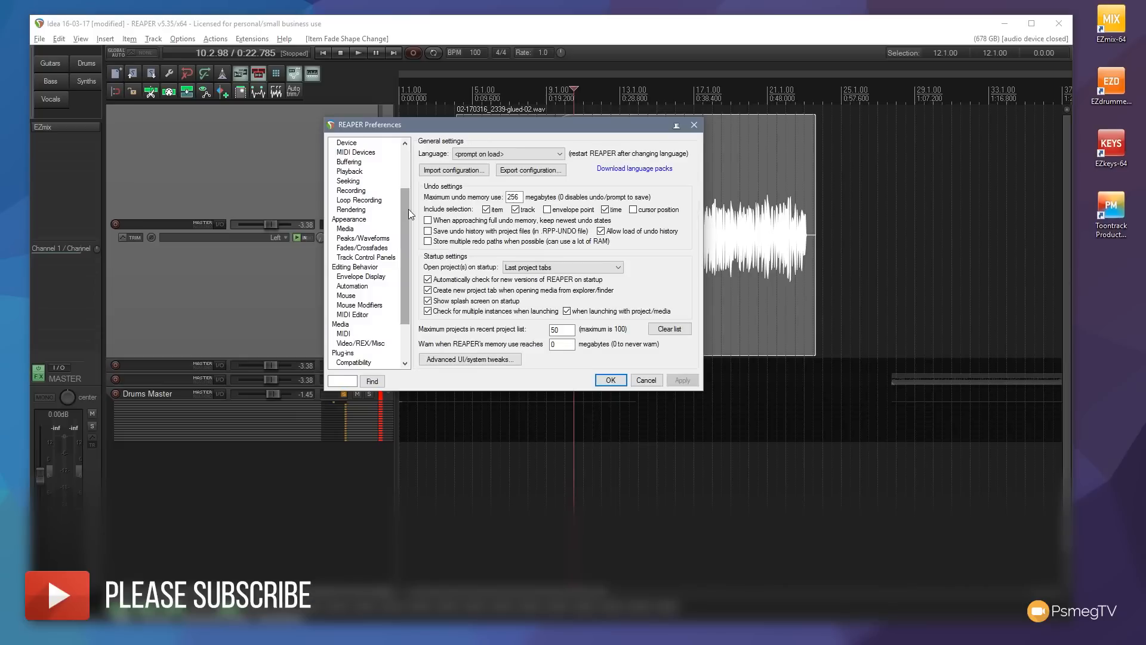
drag(408, 208, 405, 174)
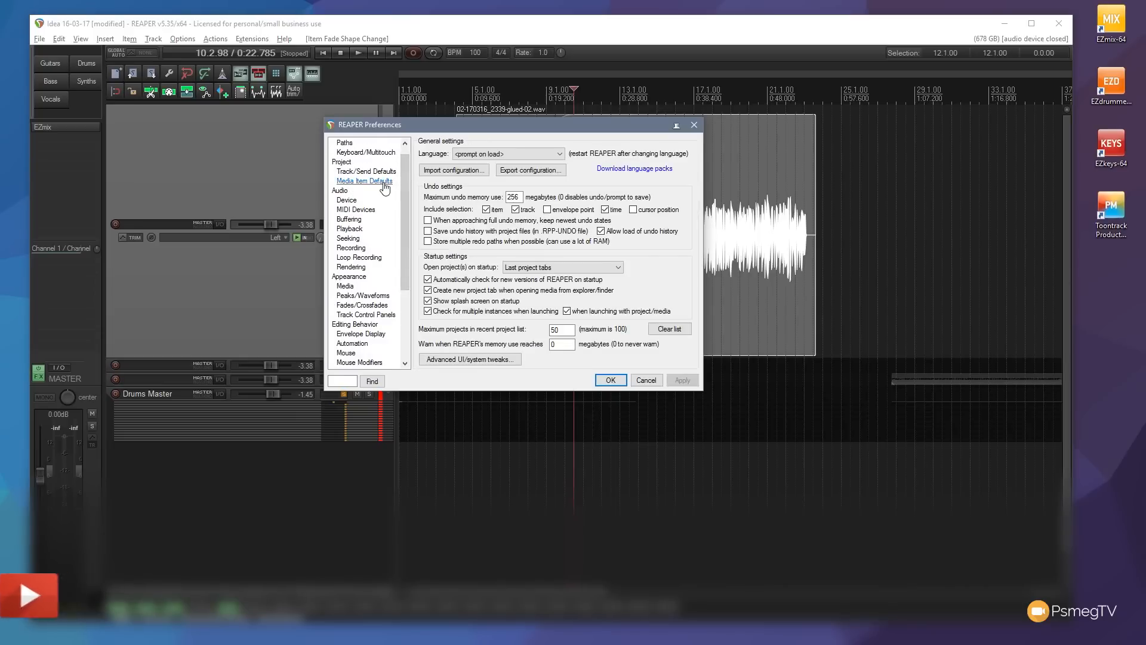
click(384, 183)
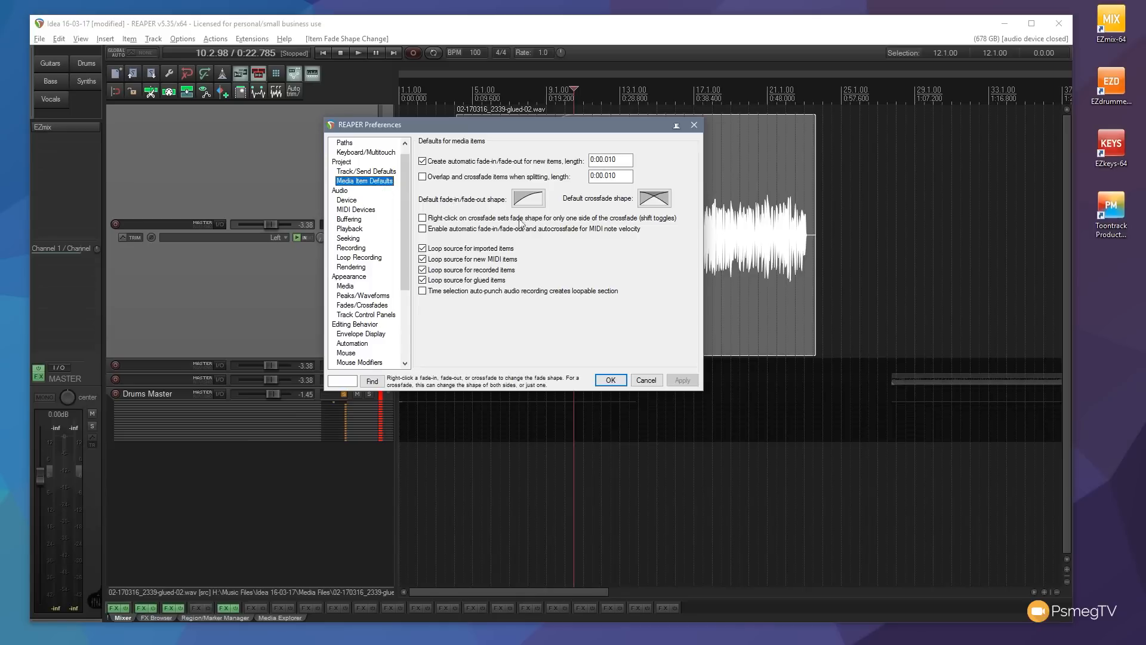
click(529, 200)
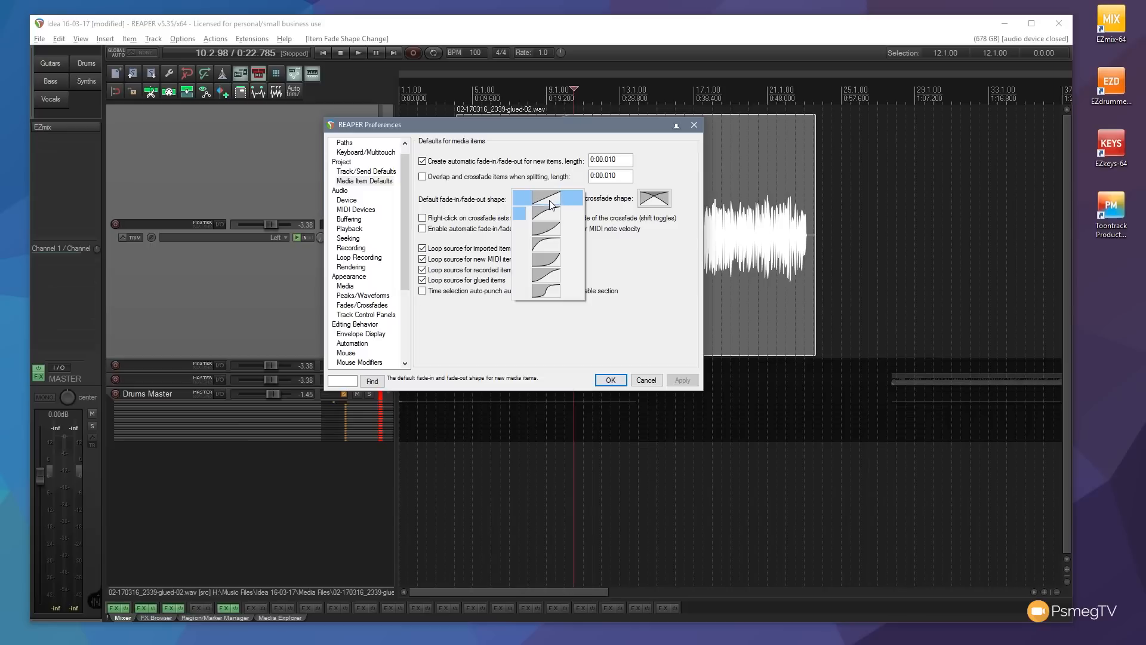
click(550, 204)
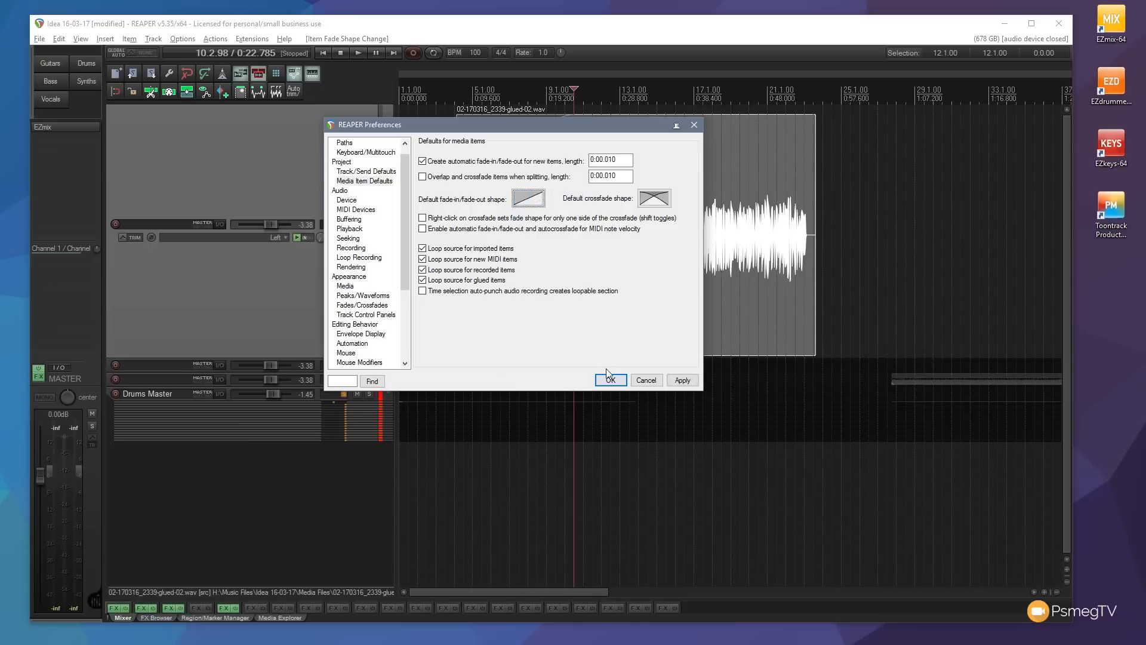
click(682, 380)
click(607, 381)
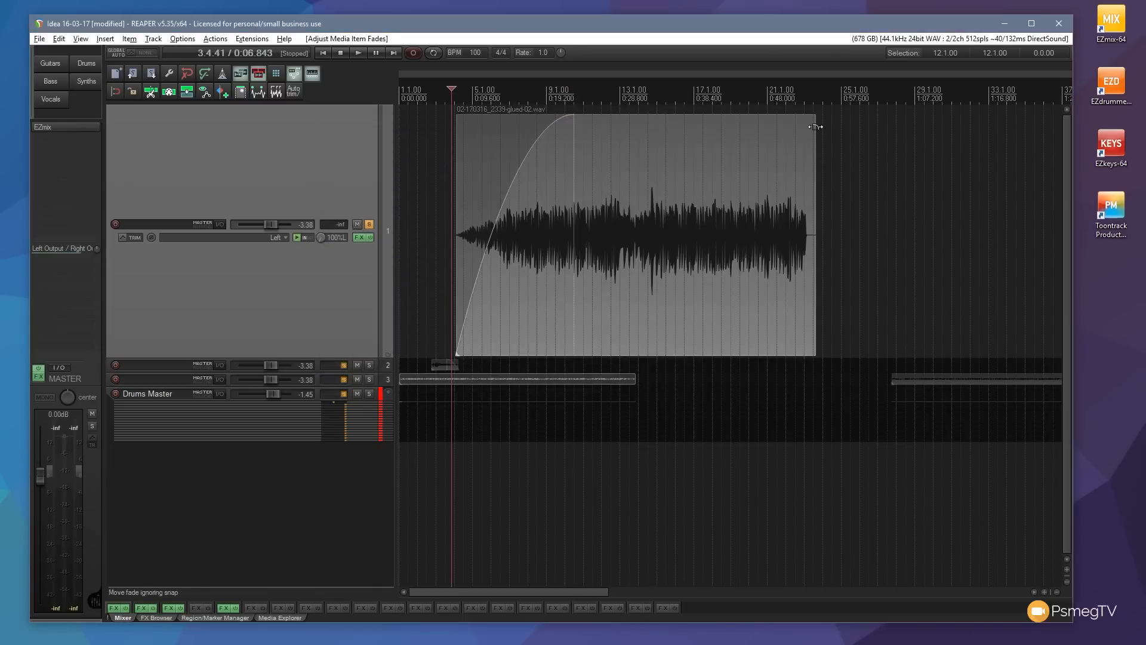
Step: Test the default shape with a fade-out about 8 seconds long, and remove both the fade-out and the fade-in from the track 1 item
drag(814, 117, 755, 118)
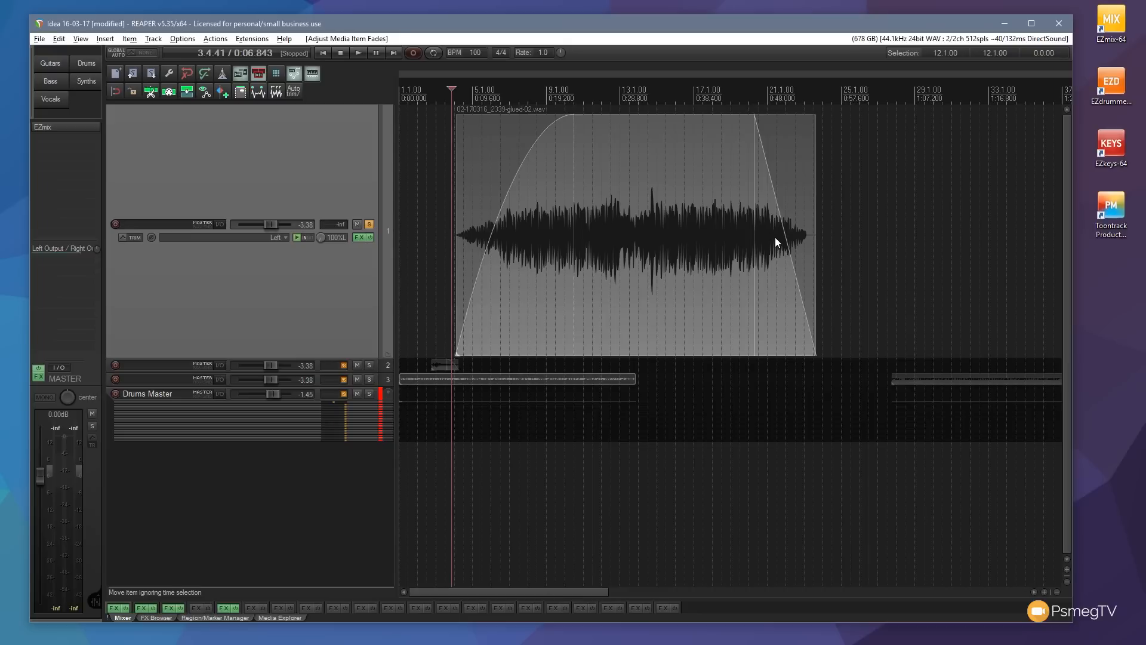
drag(744, 120, 844, 127)
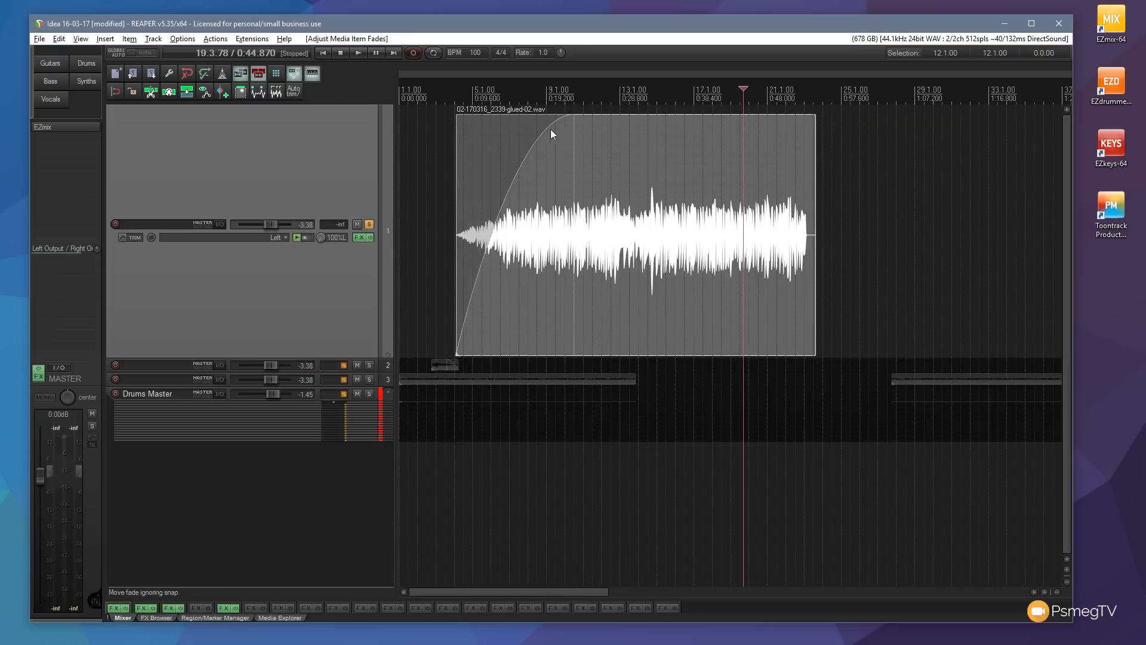
drag(555, 127, 357, 123)
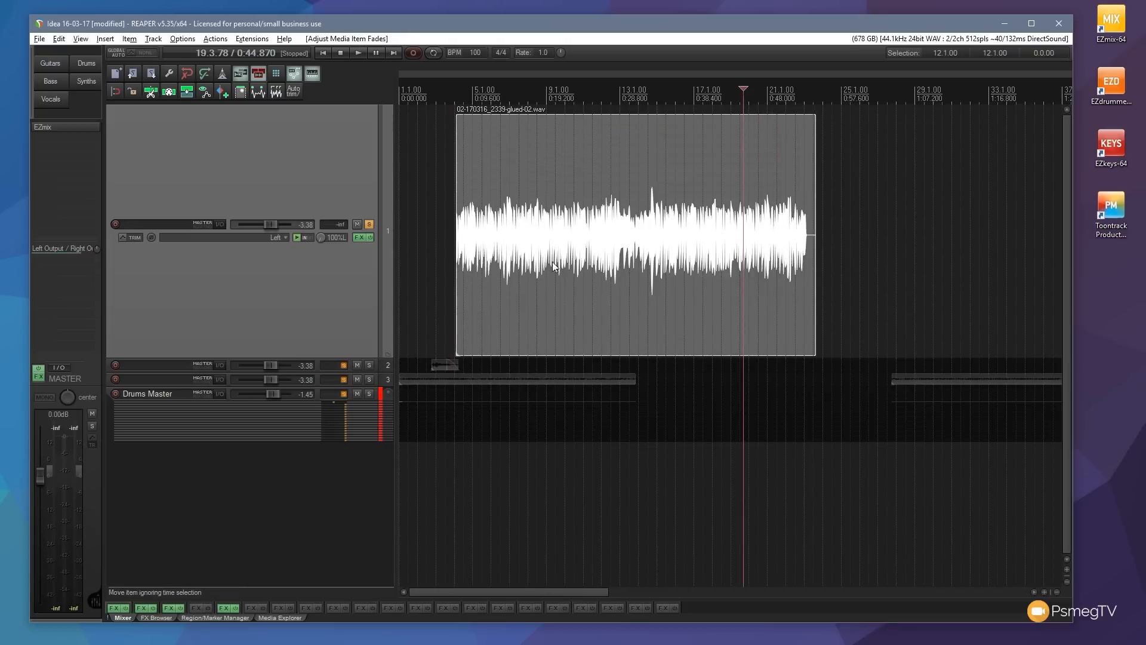
Step: Copy the track 1 item along the timeline so that the copy starts at about 0:48 and overlaps the original's end
click(557, 238)
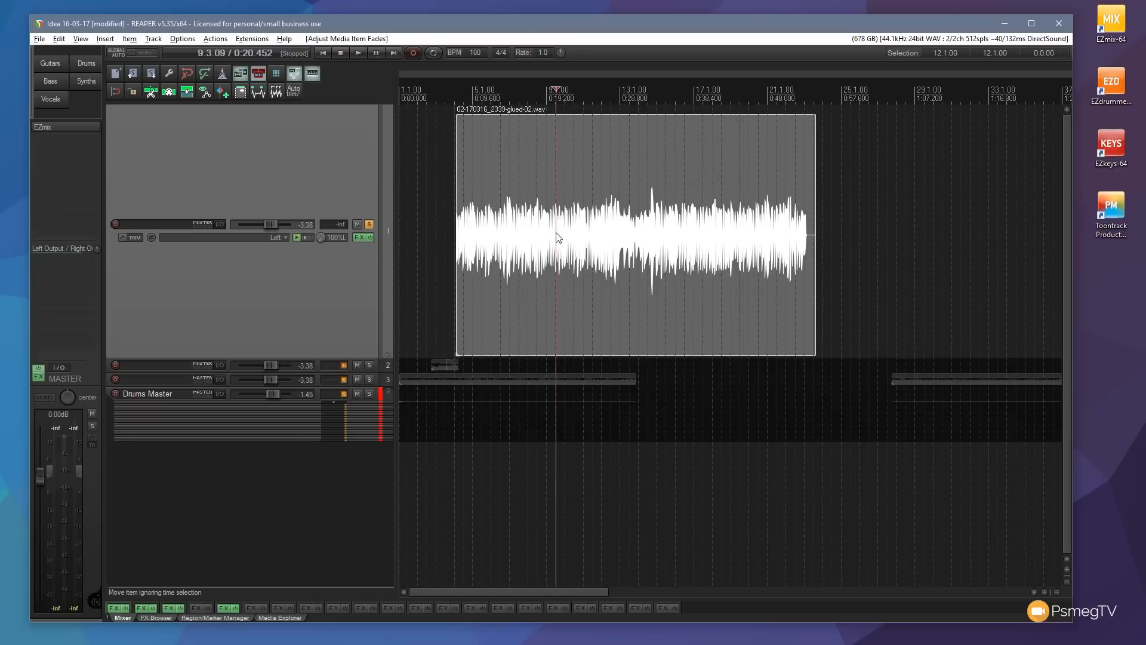
drag(556, 238, 898, 244)
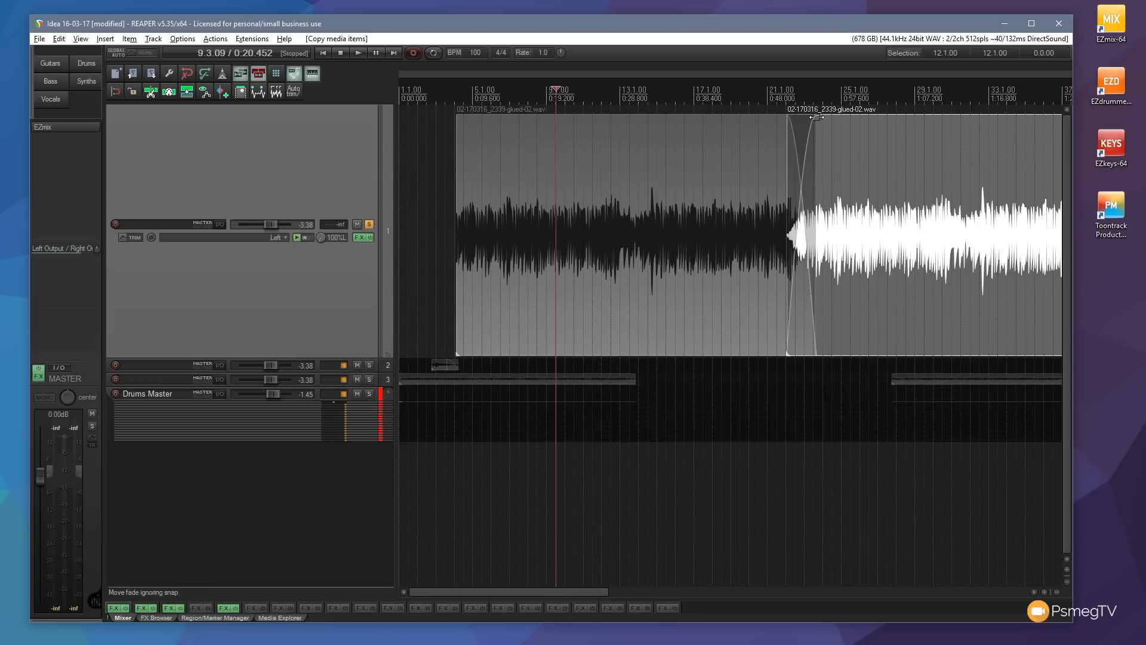
mouse_move(875, 143)
mouse_down()
mouse_move(883, 138)
mouse_move(811, 130)
mouse_move(871, 128)
mouse_move(858, 132)
mouse_up()
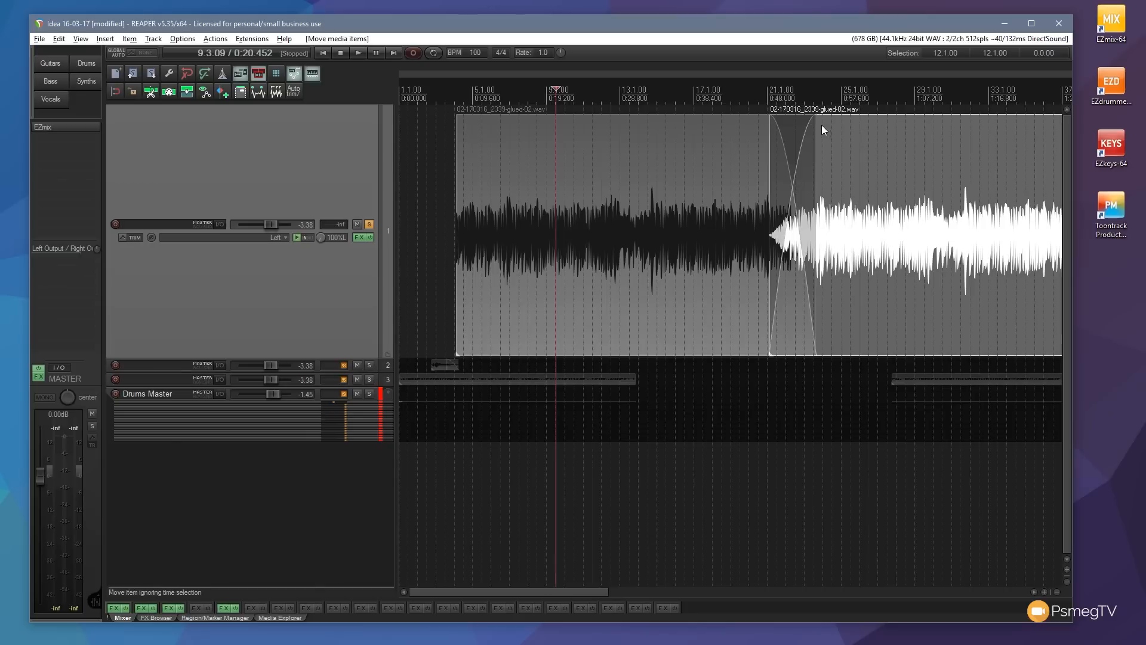
Step: Lengthen the crossfade between the two track 1 items to about 20 seconds and set both of its fade shapes to linear
drag(817, 120, 848, 133)
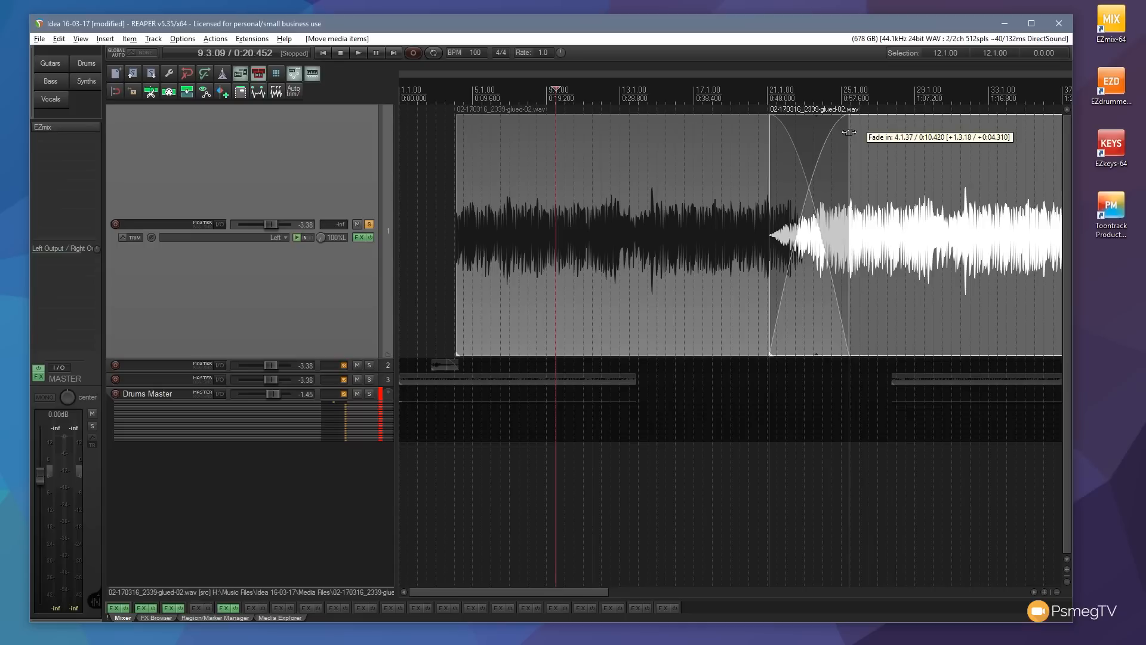
drag(849, 132, 921, 136)
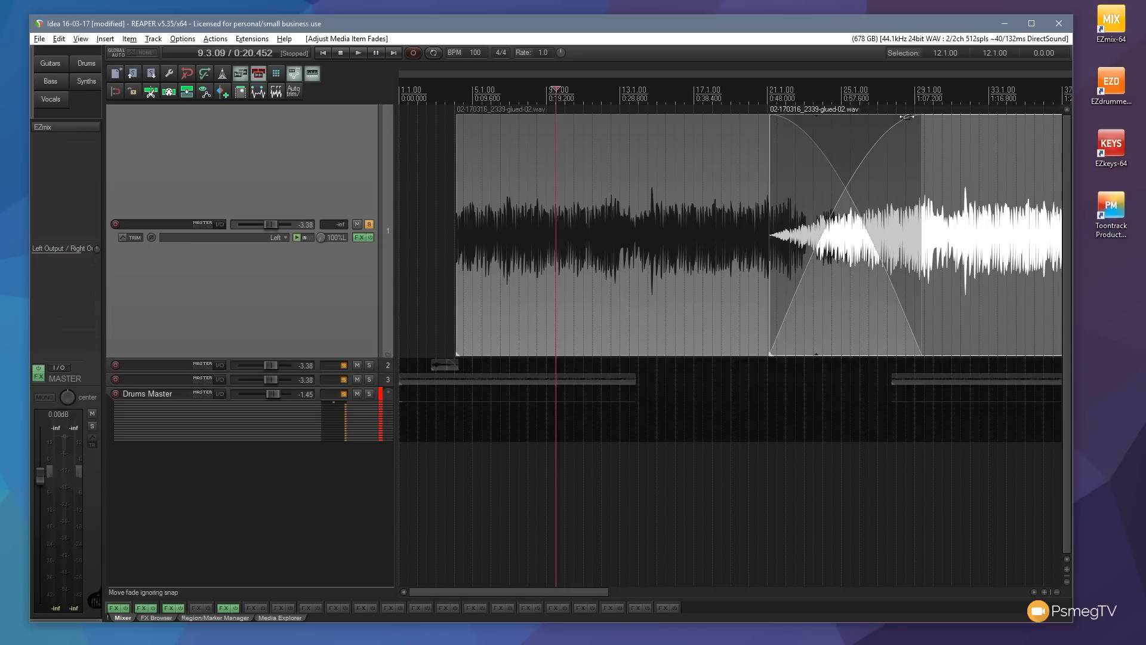
right_click(908, 121)
click(937, 128)
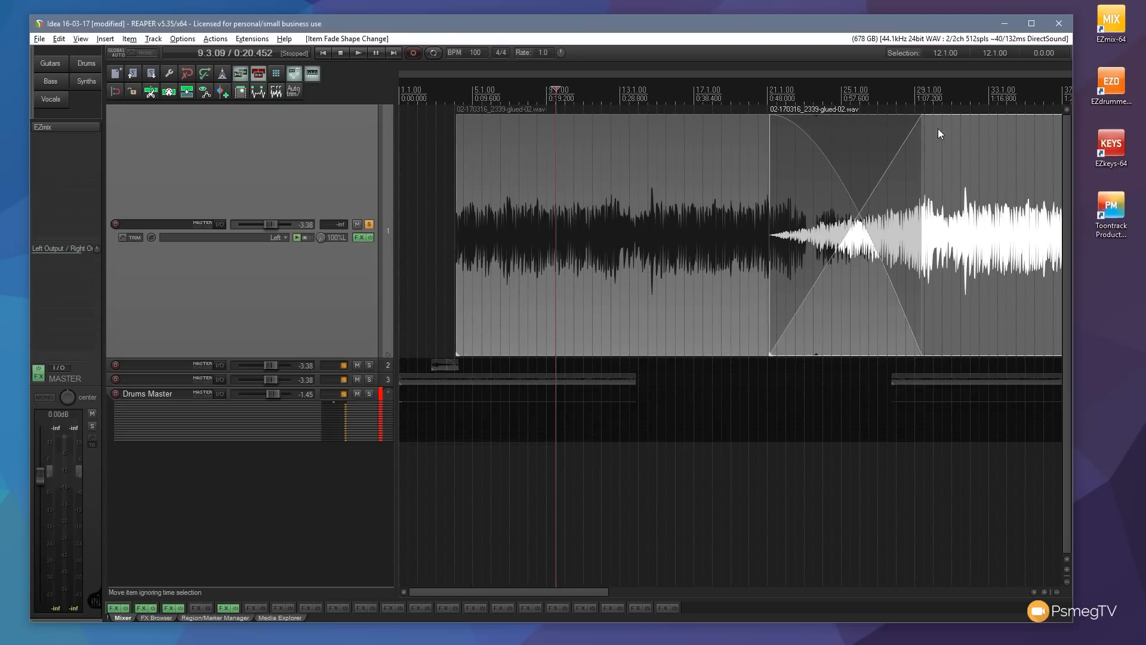
right_click(779, 118)
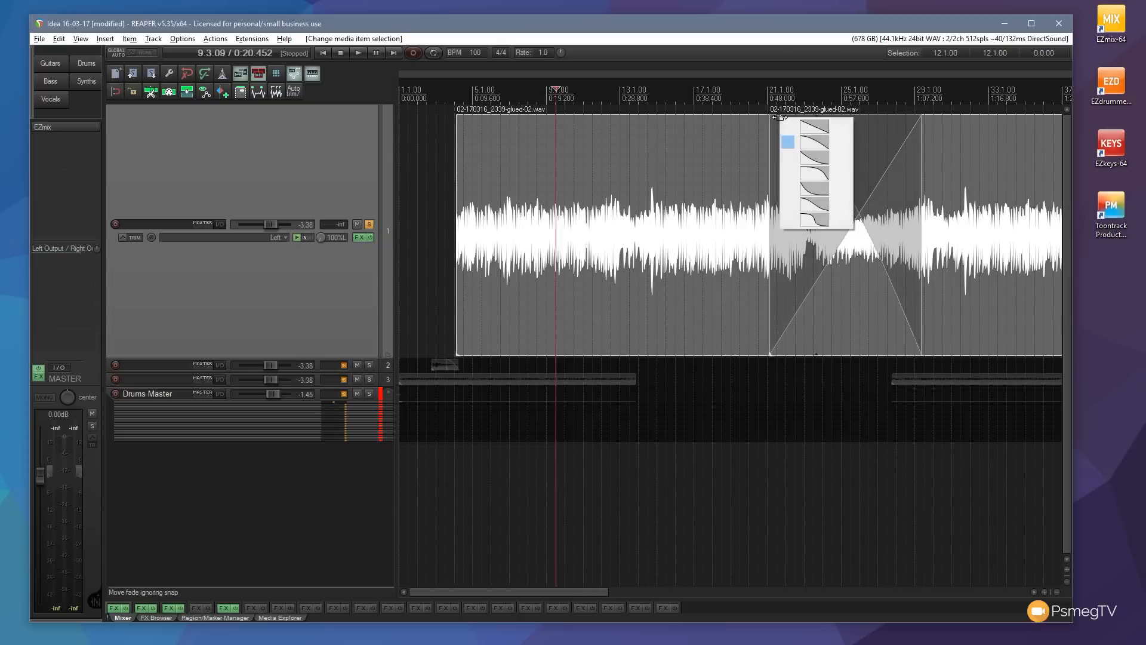
click(815, 135)
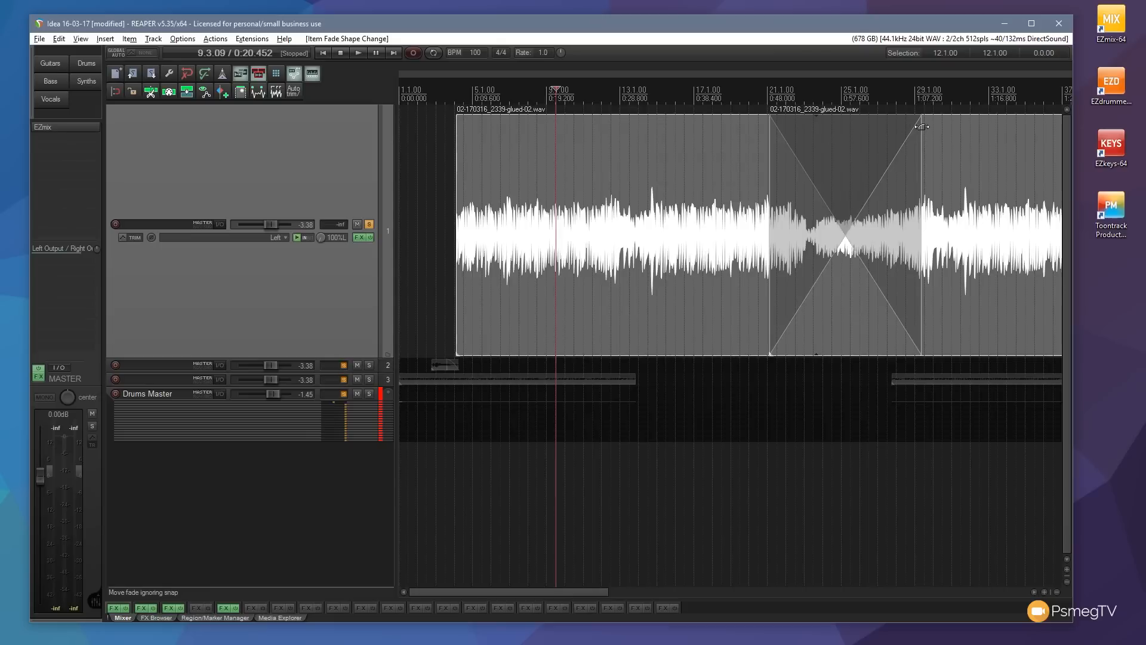
Step: Shorten the crossfade from both sides so that it runs from about 0:50 to about 1:05
drag(921, 127, 890, 150)
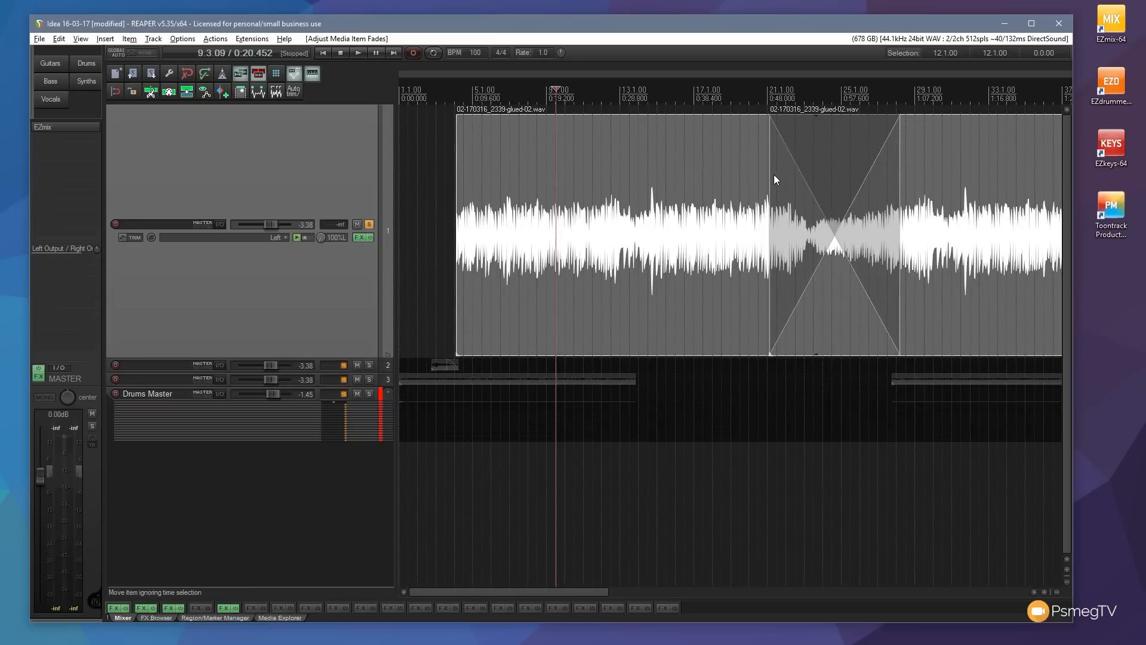
mouse_move(774, 174)
mouse_down()
mouse_move(813, 172)
mouse_move(788, 172)
mouse_up()
key(ctrl+z)
drag(769, 138, 781, 138)
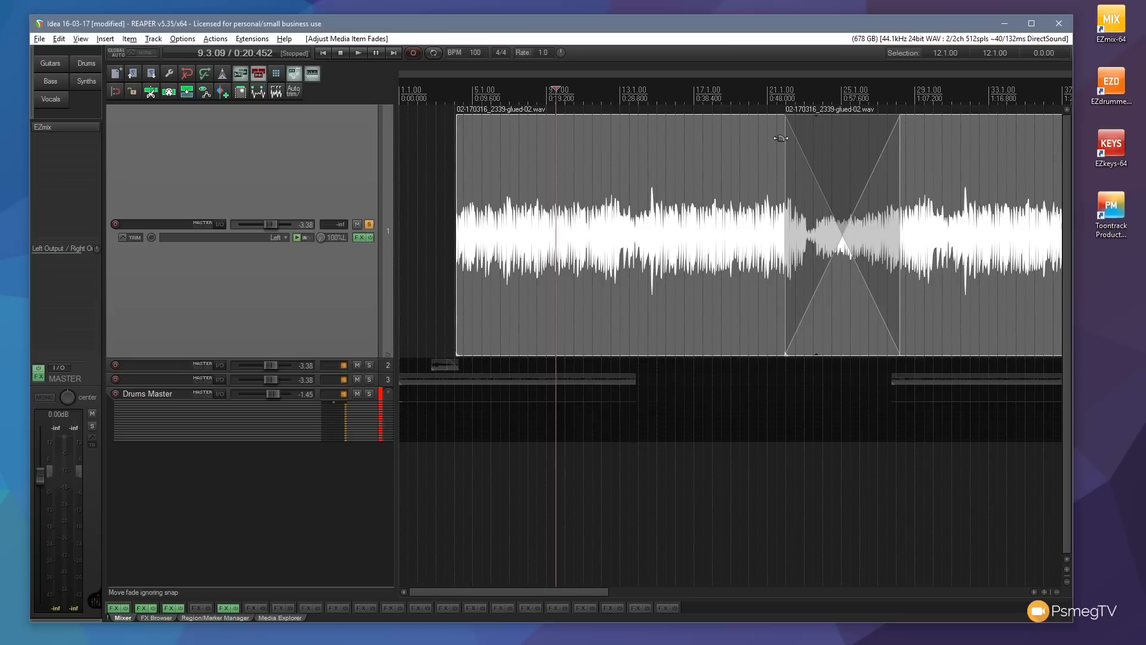
Step: Delete the copied item from track 1 and trim the end of the original item back to about 0:54
click(935, 155)
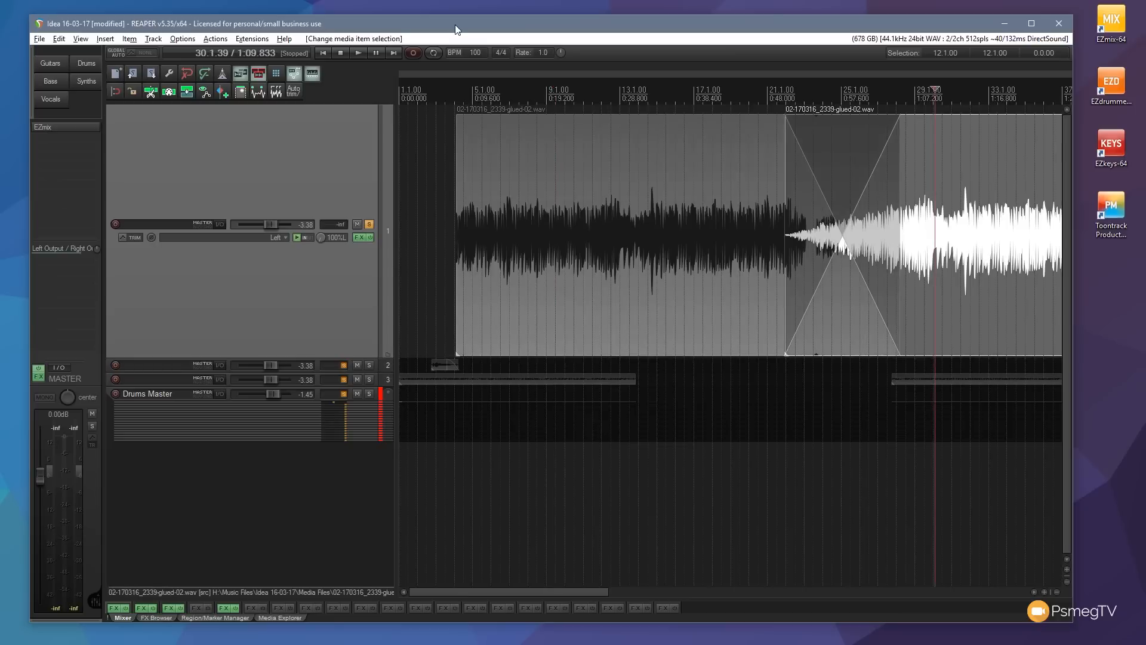
click(967, 165)
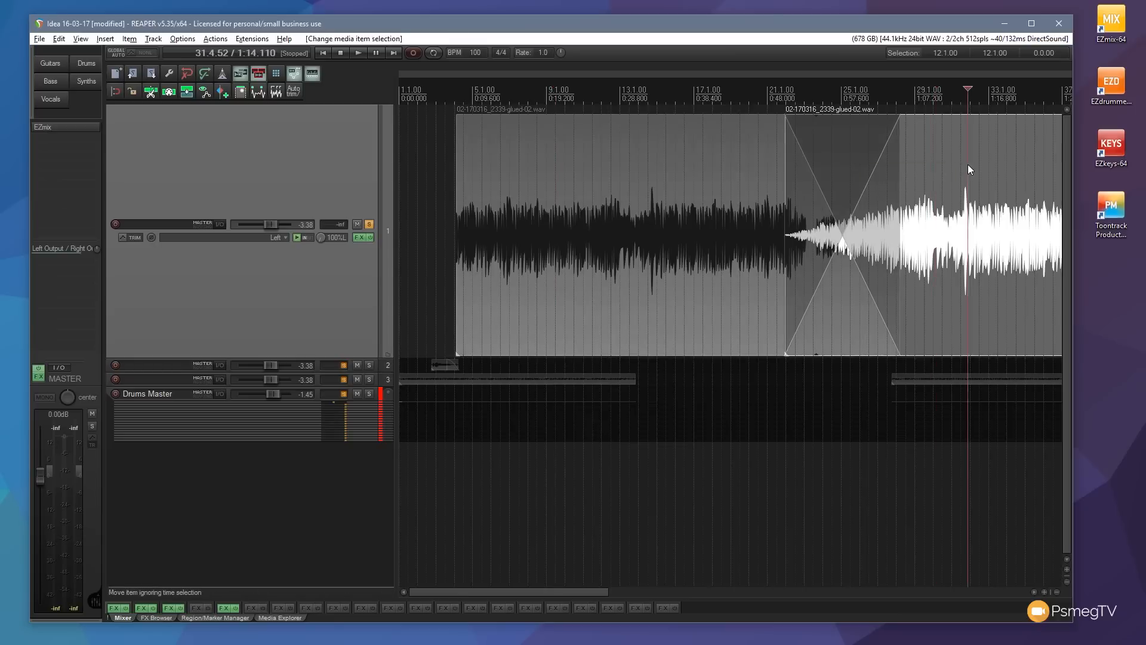
key(Delete)
drag(898, 171, 813, 170)
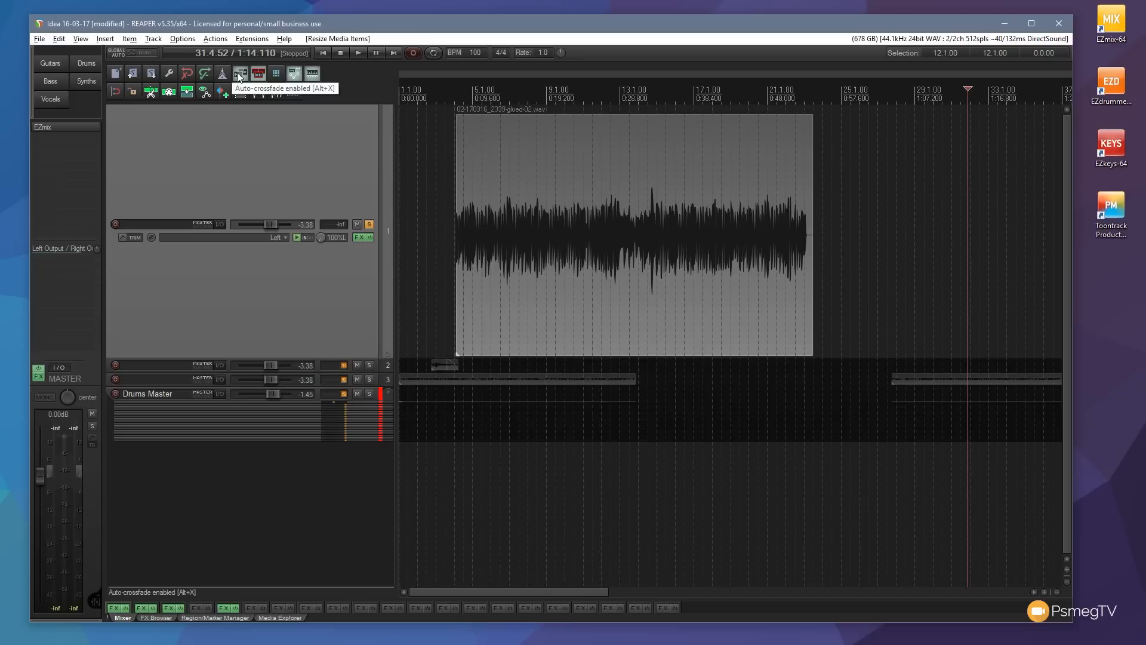
Step: With auto-crossfade off, copy the track 1 item along the timeline so that the copy starts at about 0:43
click(693, 243)
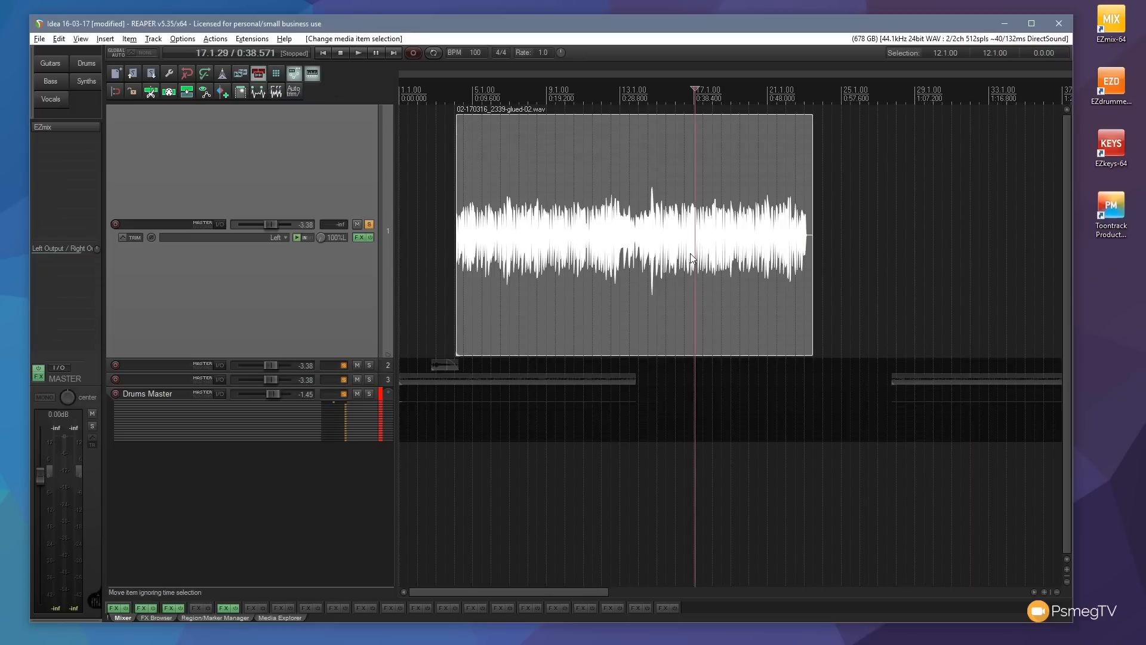
click(680, 225)
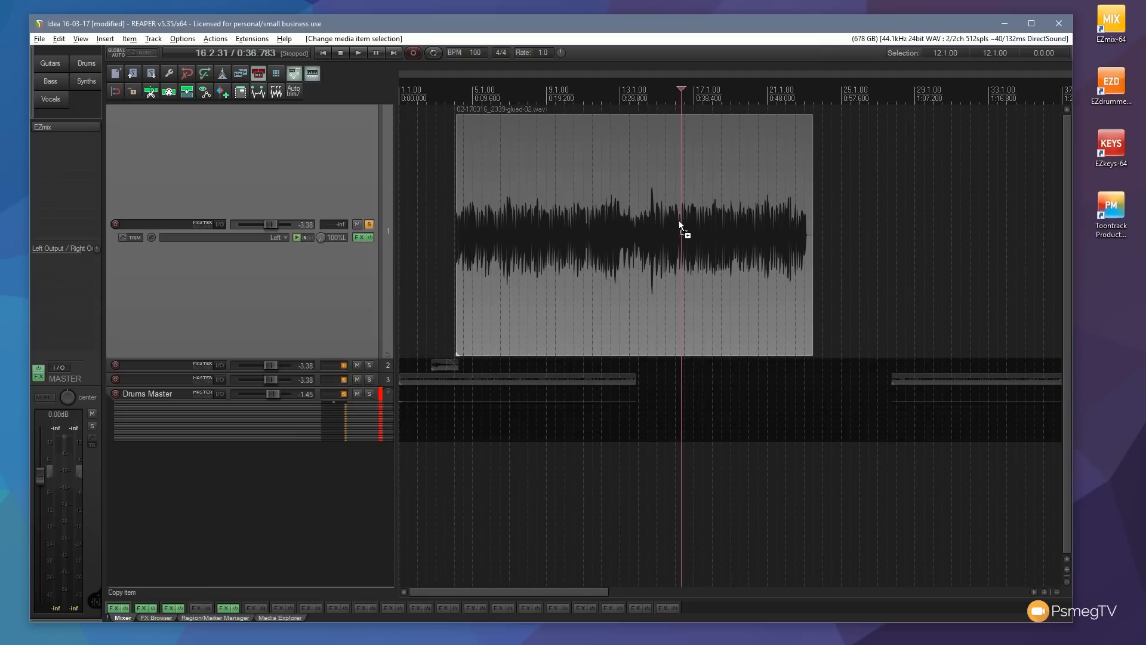
drag(680, 225, 960, 234)
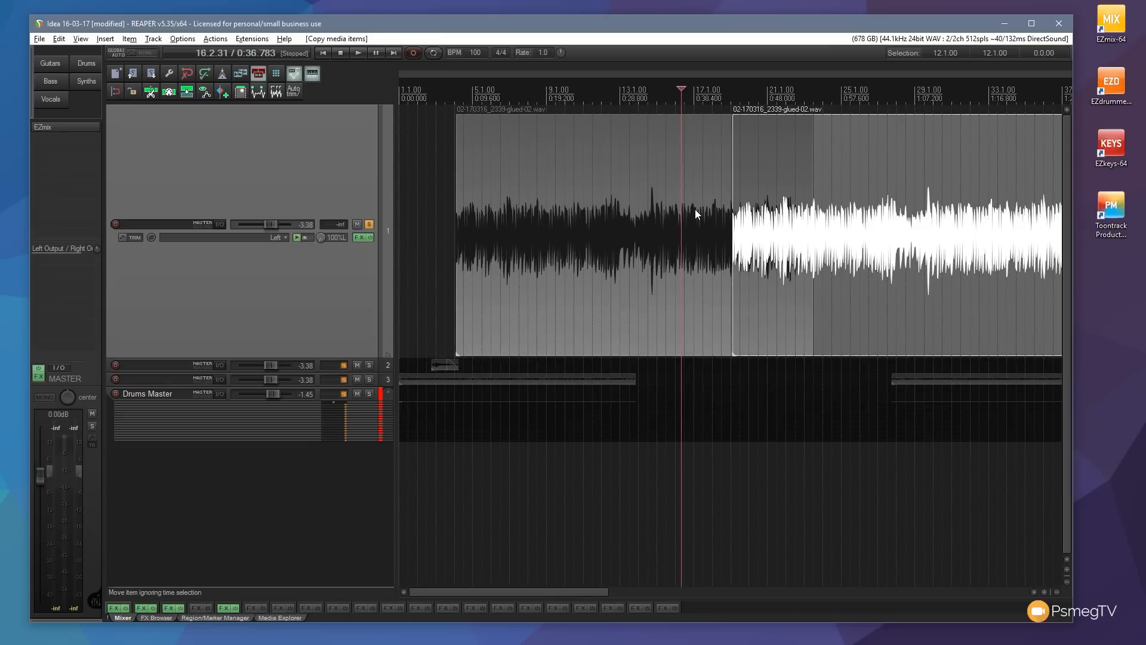
Step: Play the overlap of the two track 1 items from about 0:43 to hear how both sound together
click(728, 362)
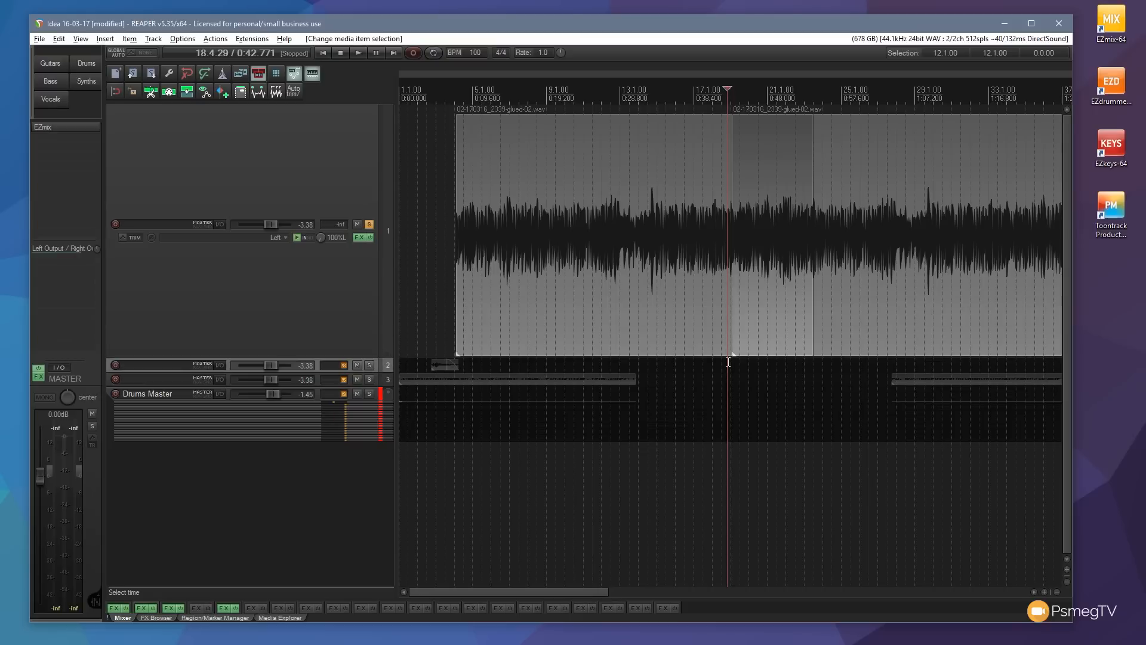
key(space)
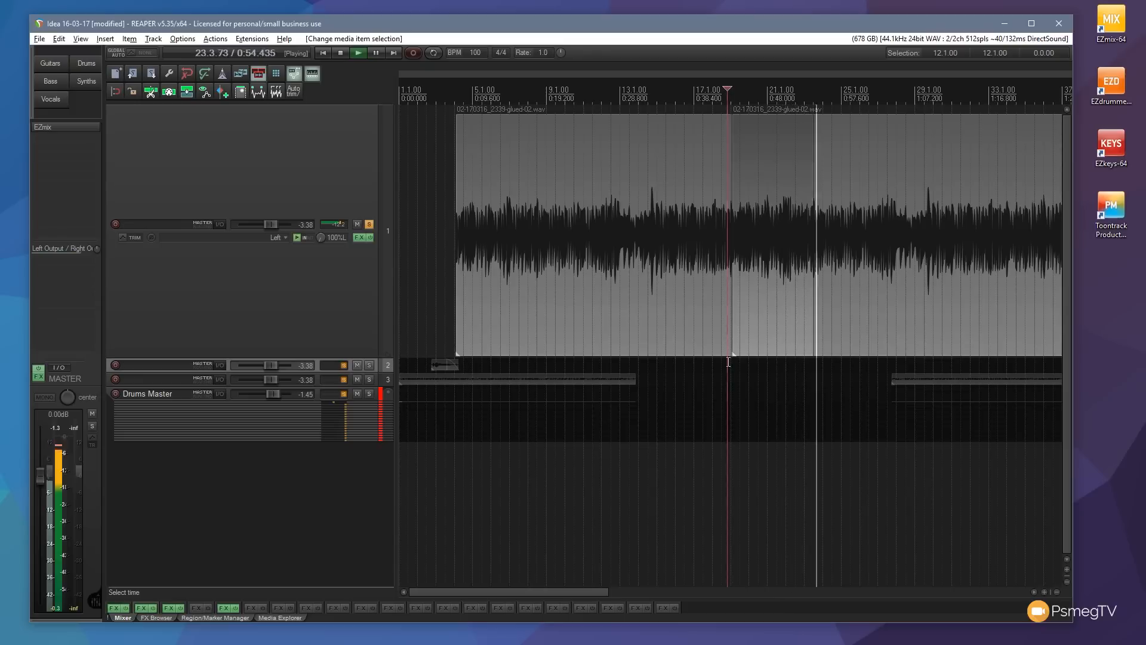
key(space)
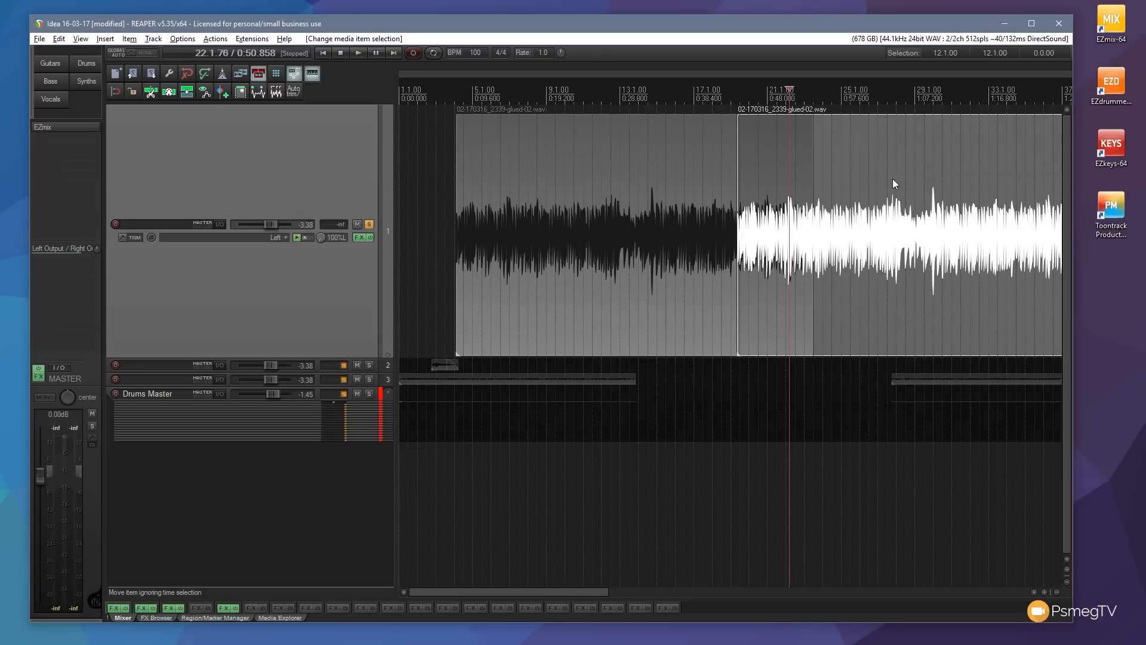
Step: Undo the overlapping copy of the track 1 item
ctrl+click(893, 179)
key(ctrl+z)
key(ctrl+z)
key(ctrl+z)
key(ctrl+z)
key(ctrl+z)
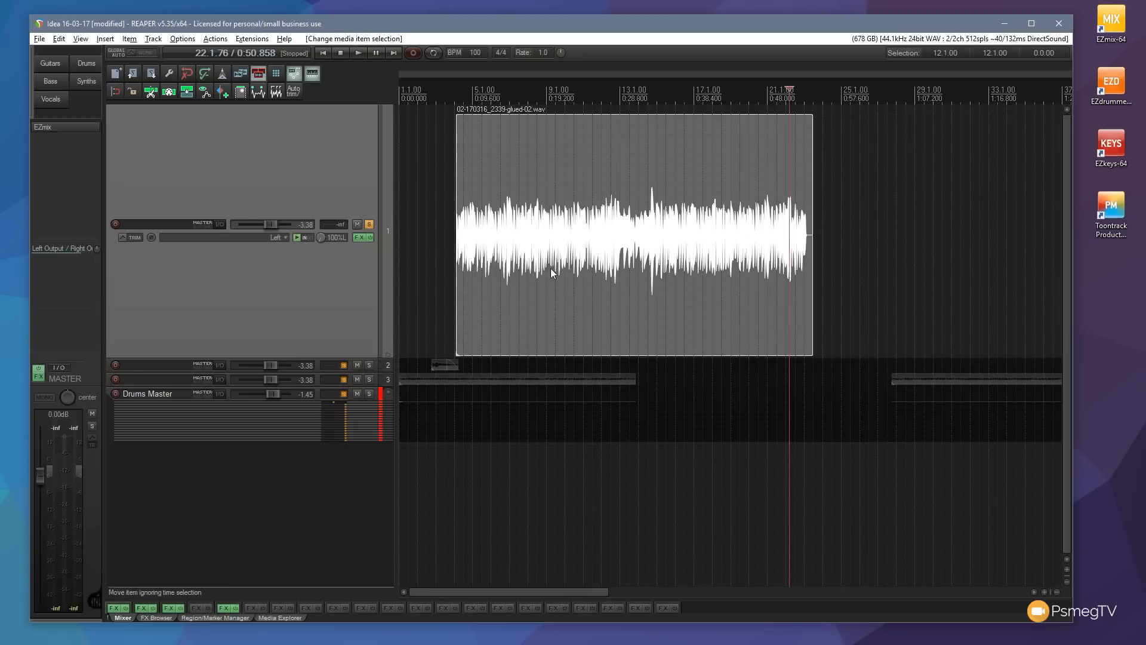
Step: Enable the option to trim content behind media items when editing
click(182, 39)
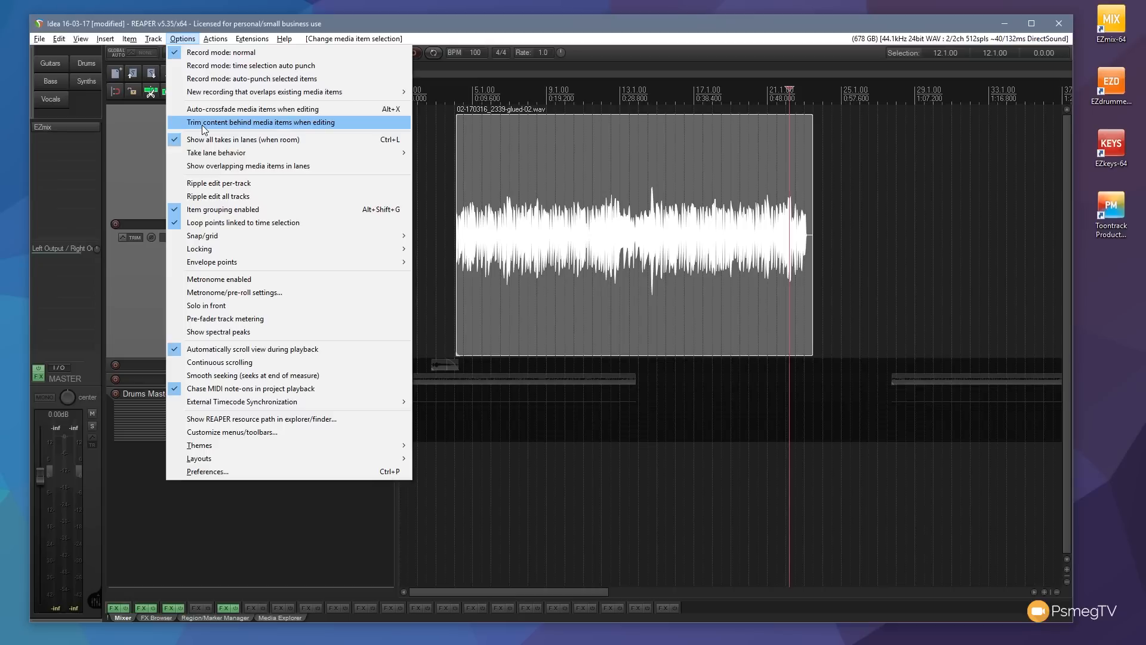
click(202, 124)
click(178, 38)
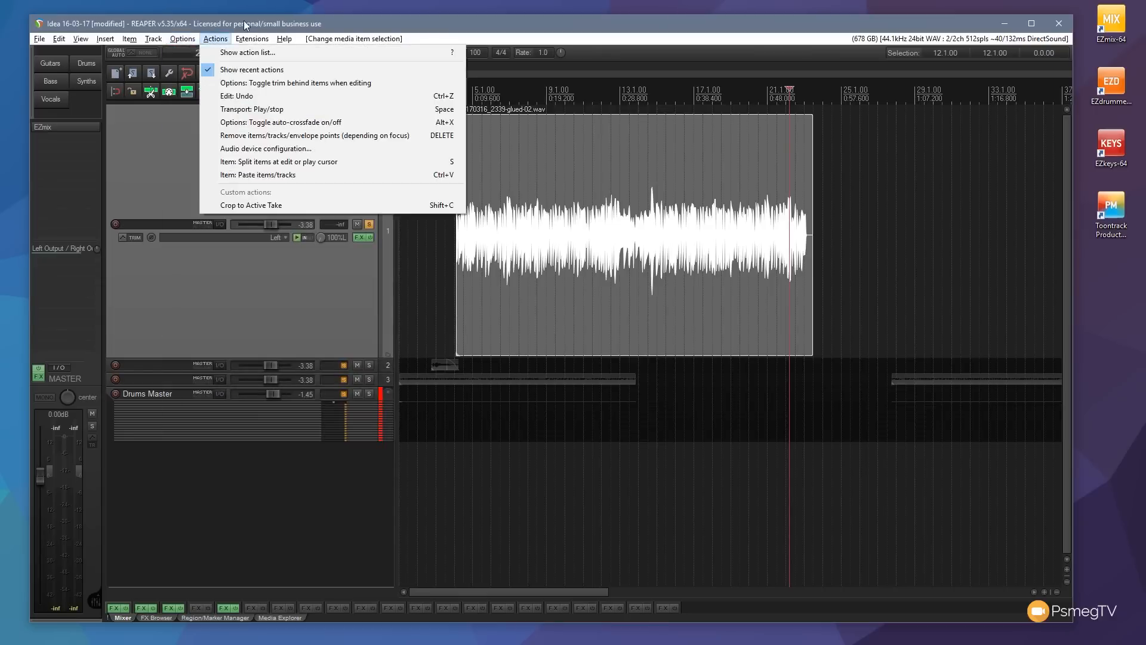
click(243, 22)
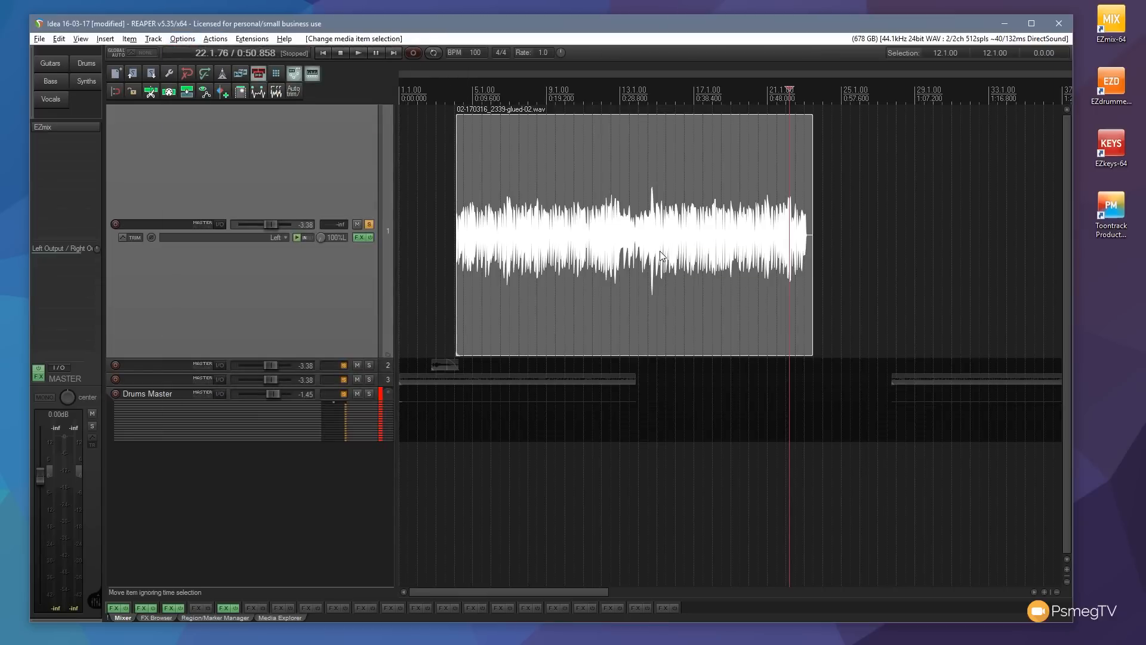
Step: Copy the track 1 item so that the copy starts at about 0:45, and undo a trial move of the copy to about 0:51
drag(608, 238, 903, 251)
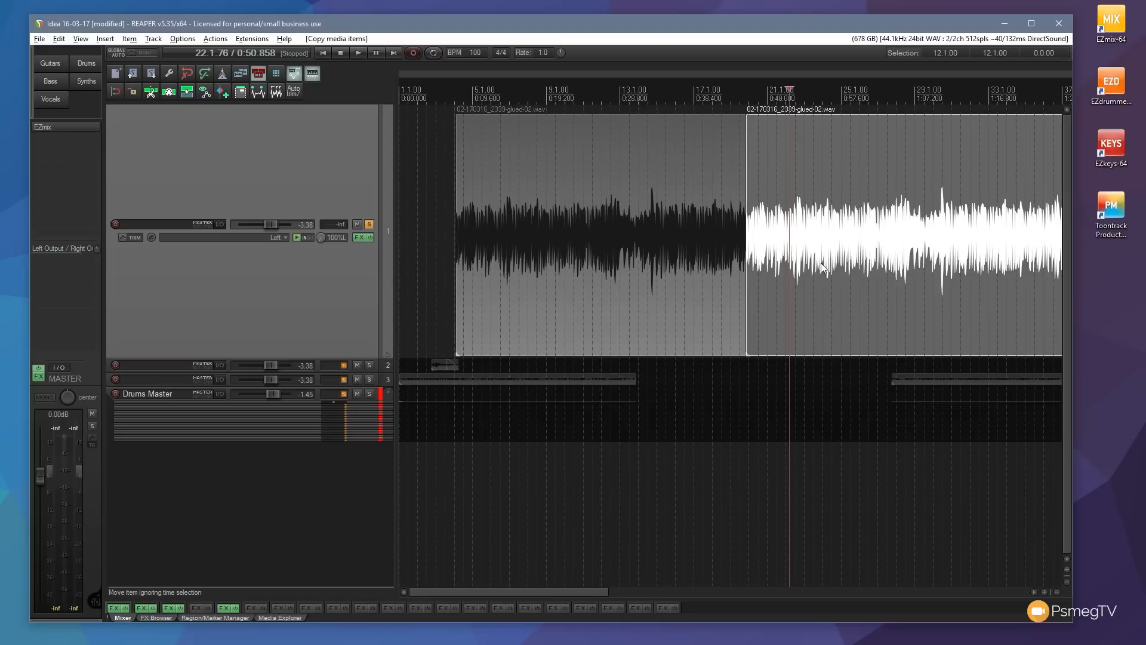
drag(811, 273, 858, 266)
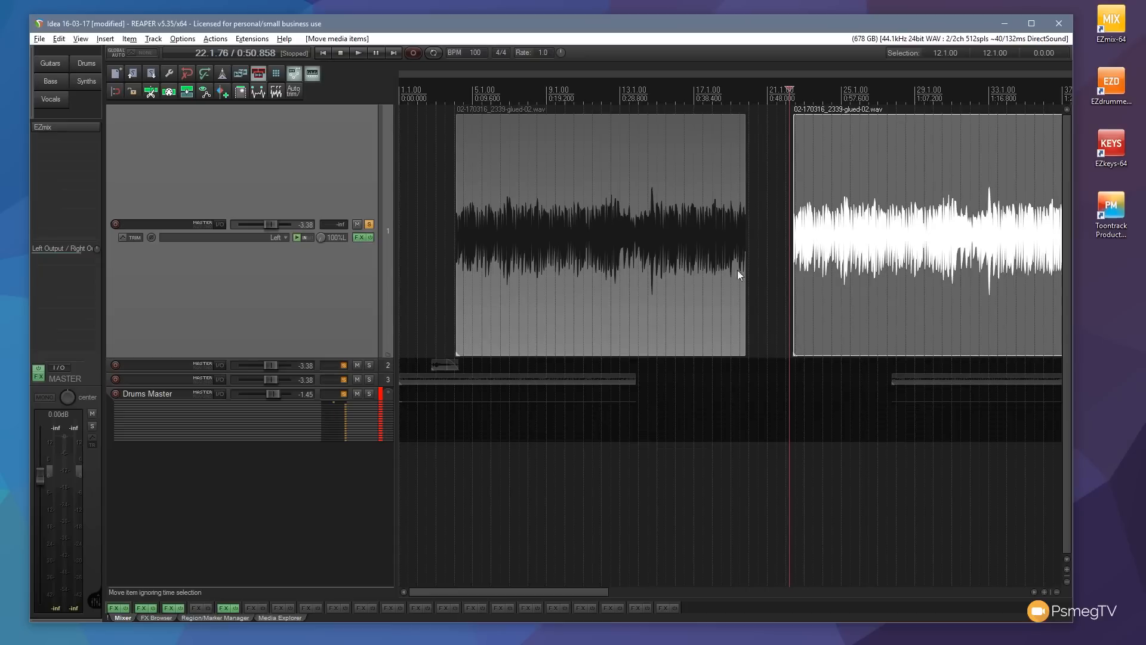
drag(738, 233, 737, 233)
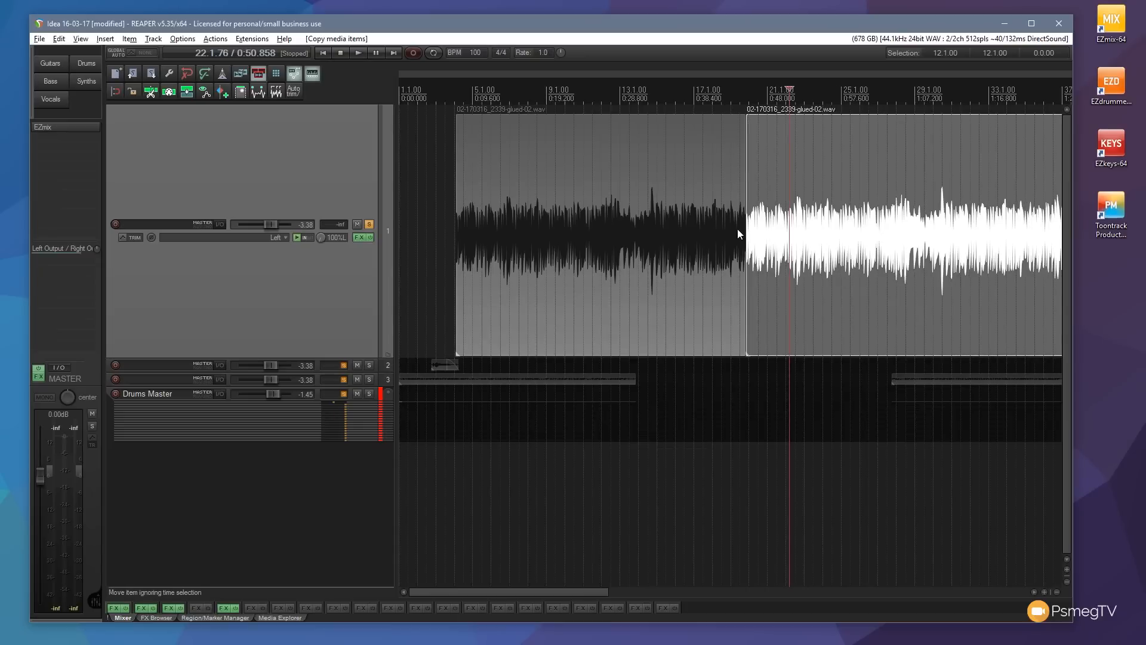
Step: Play across the join of the two track 1 items, starting from about 0:41
click(713, 371)
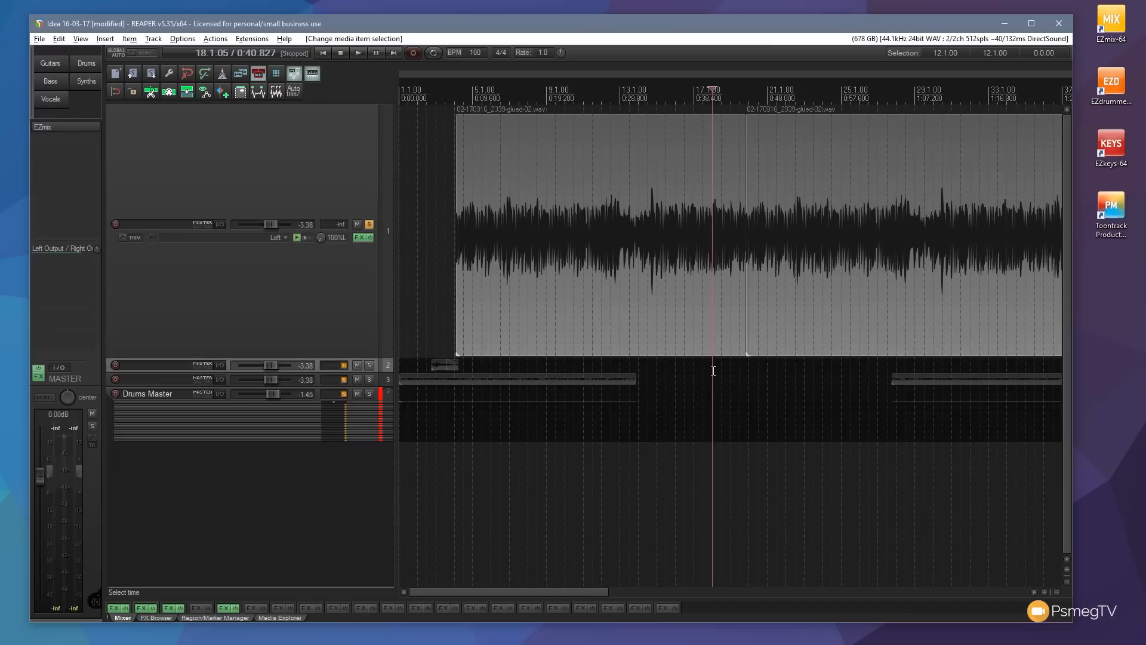
key(space)
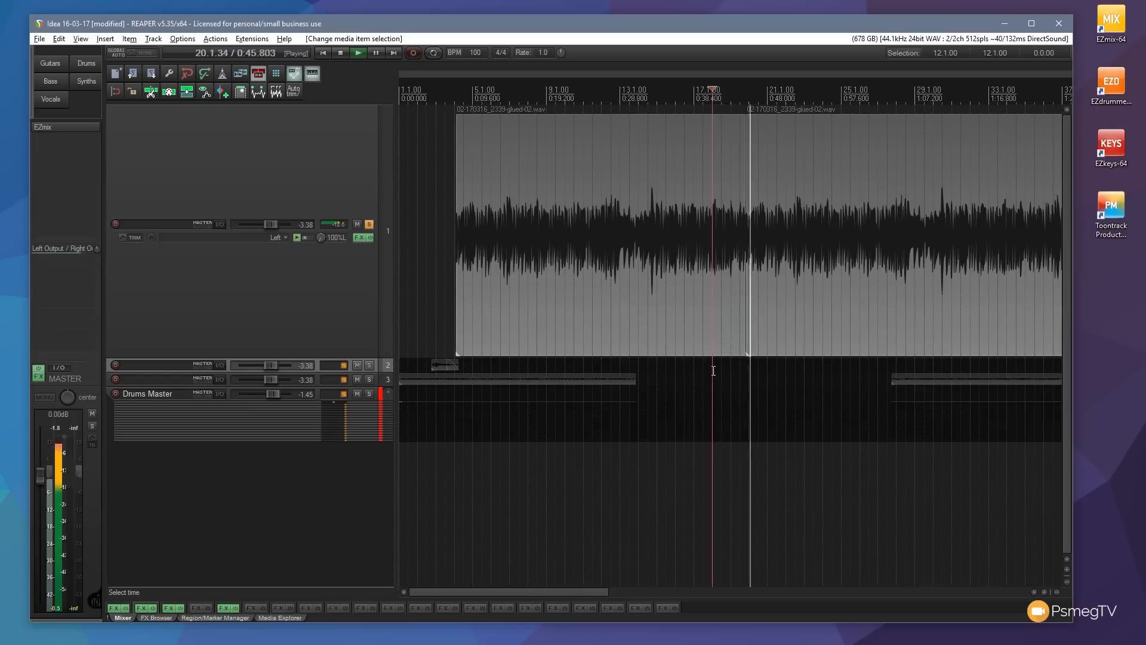
key(space)
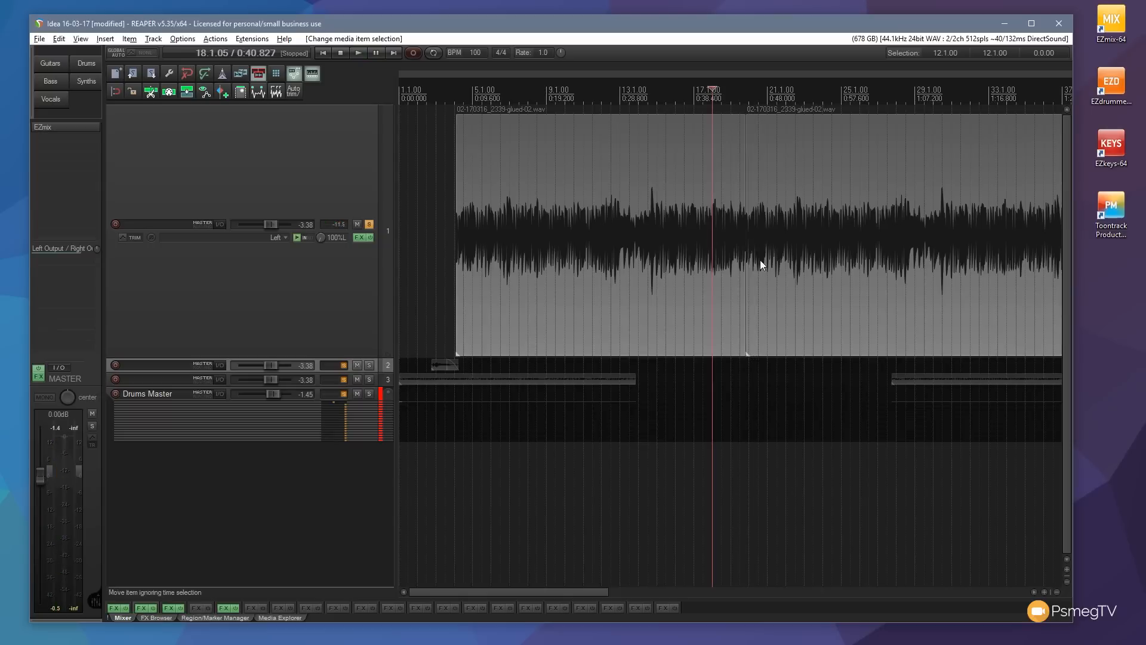
Step: Delete the copied item from track 1 and extend the original's edges so that it runs from about 0:07 to about 0:54
click(789, 175)
key(Delete)
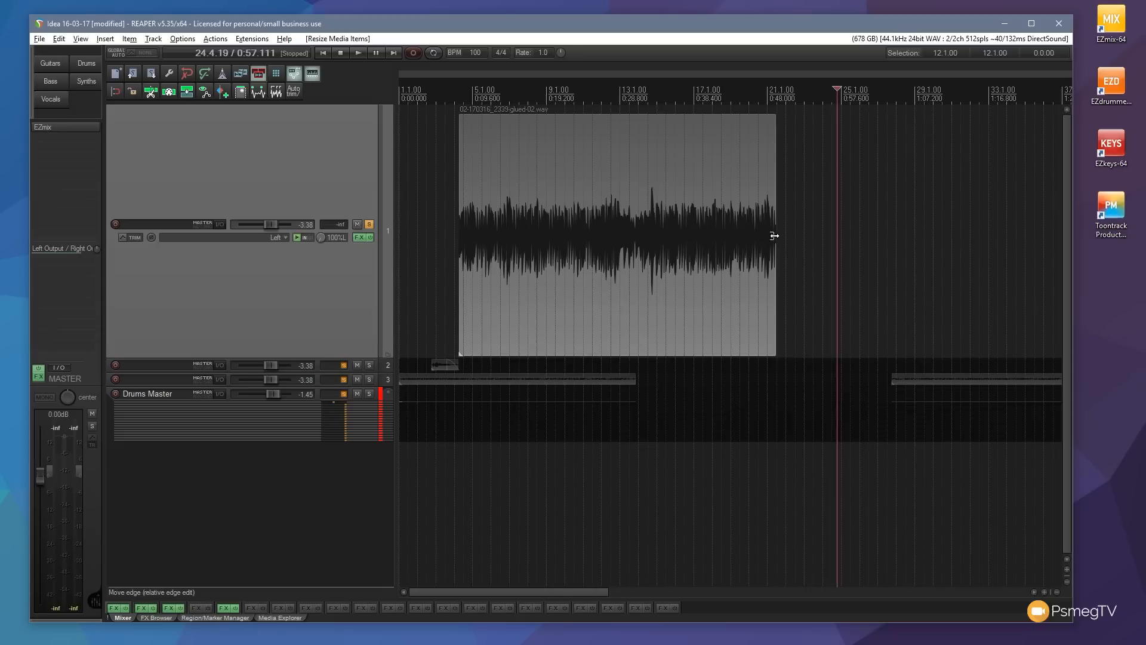
drag(774, 235, 811, 236)
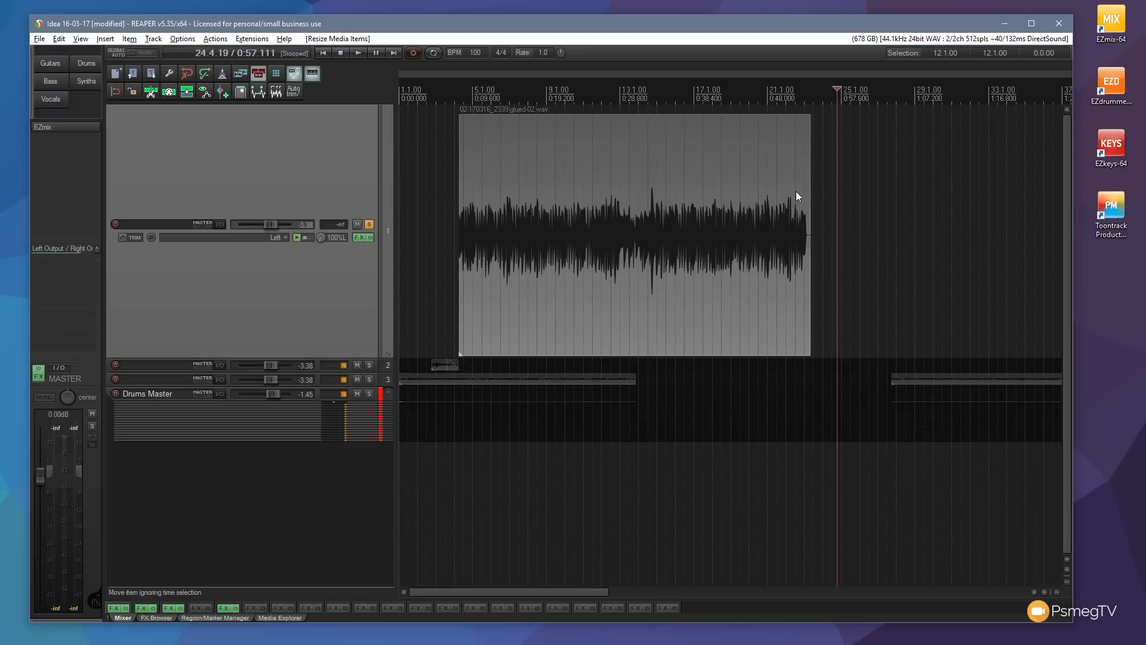
drag(459, 234, 456, 227)
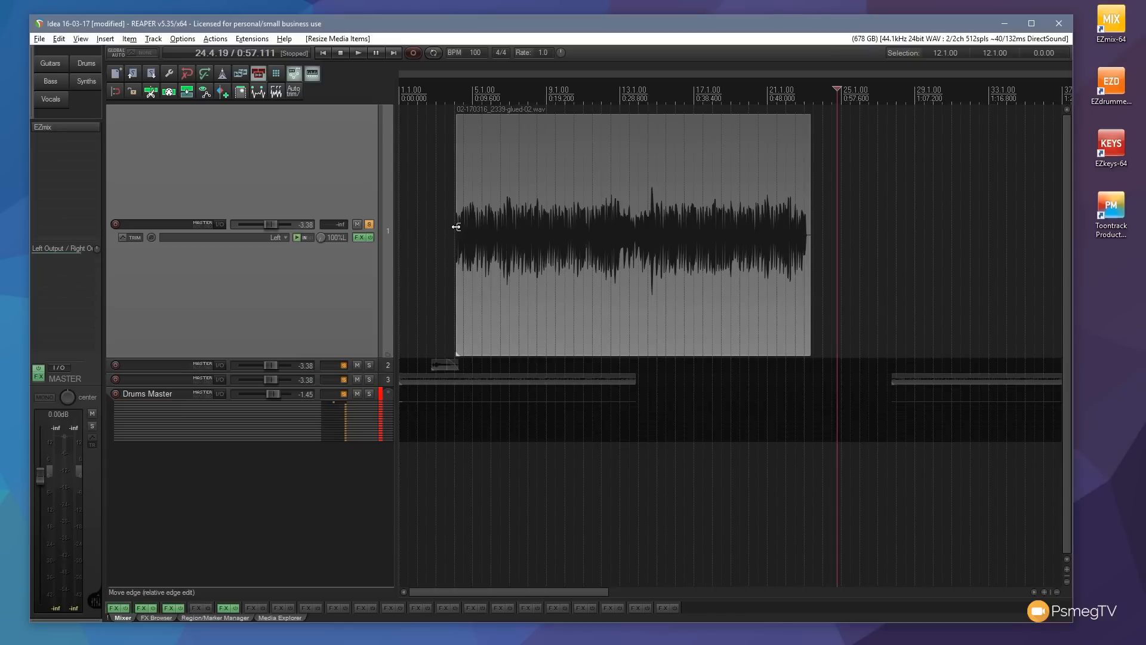
Step: Time-stretch the track 1 item by its end edge so that it ends at about 1:06
click(456, 226)
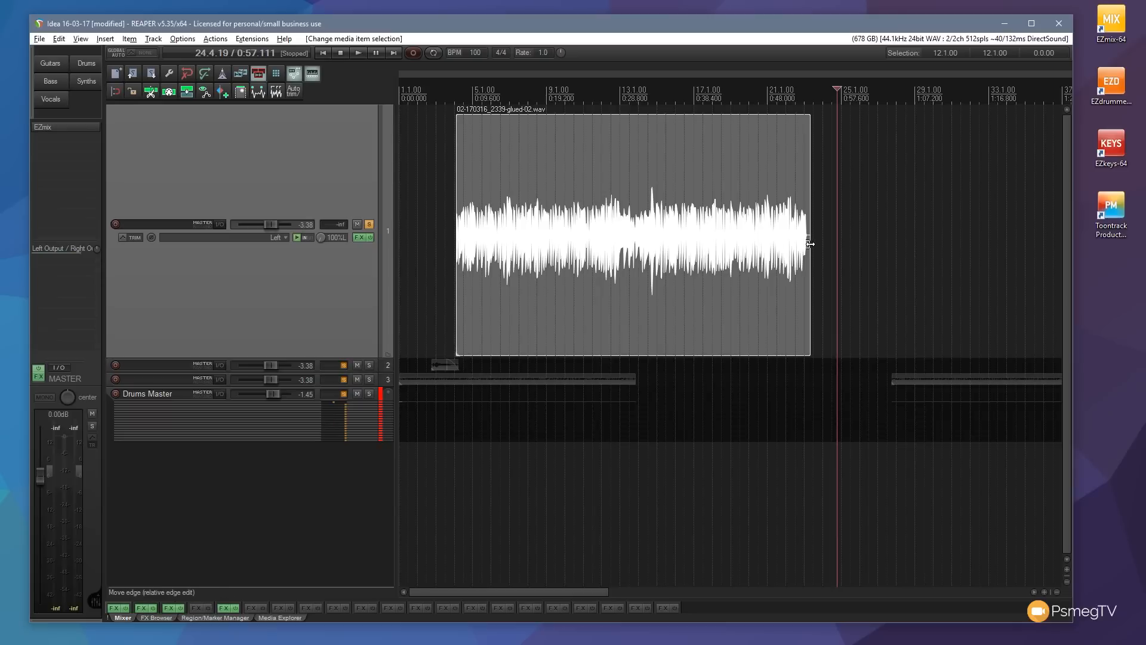
key(alt)
key(alt)
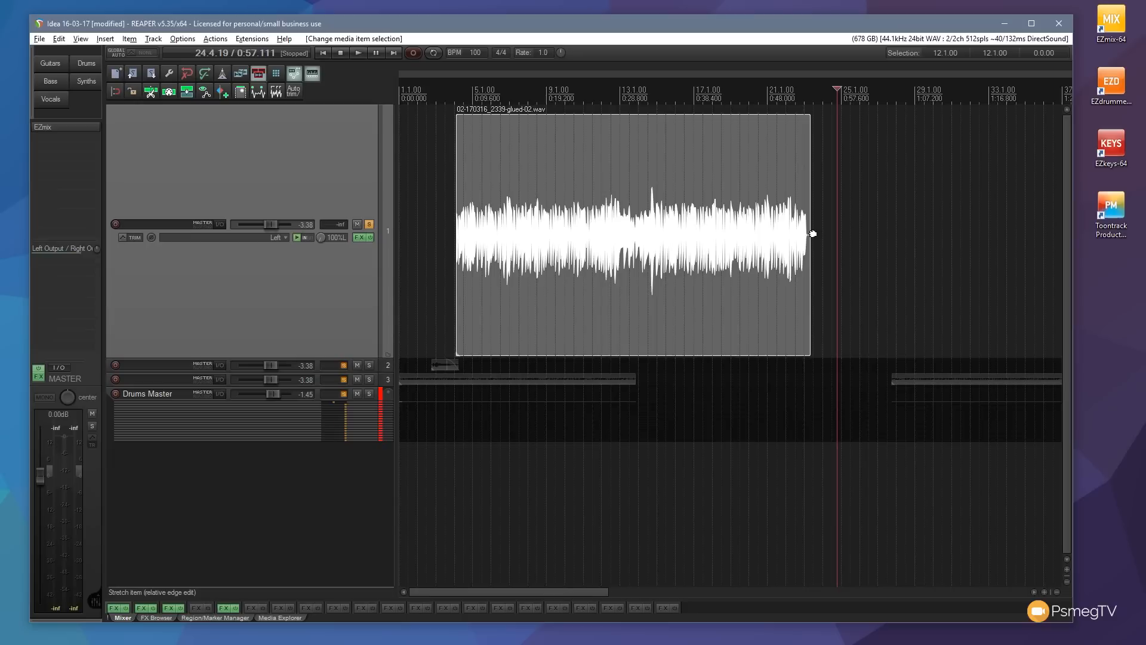
drag(813, 234, 911, 237)
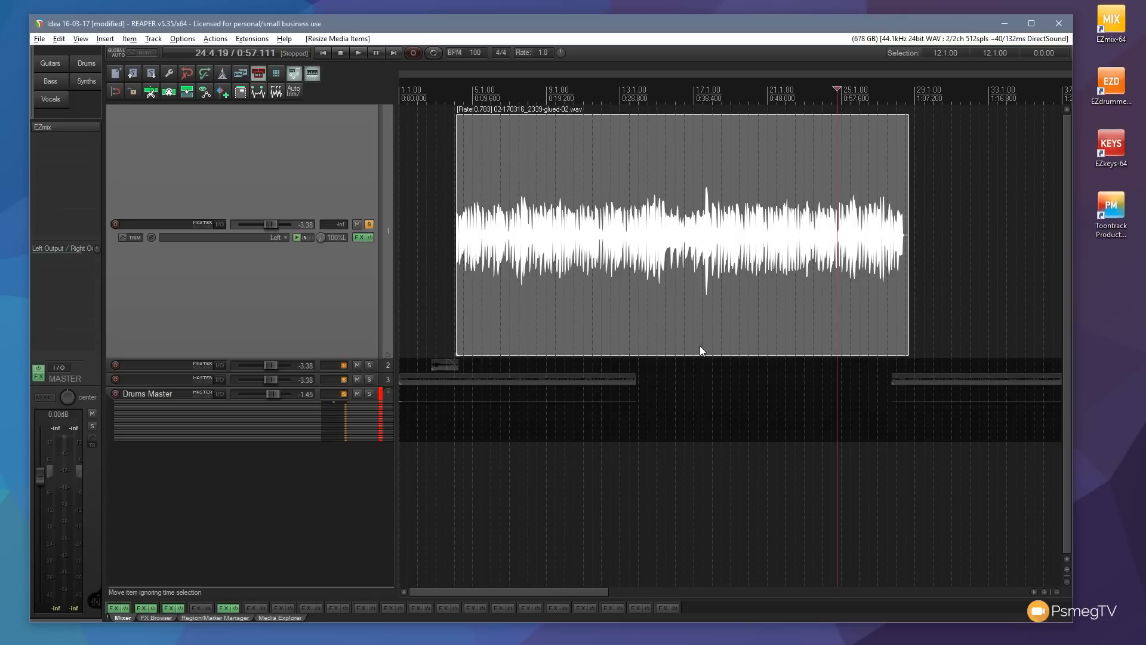
Step: Play the slowed-down track 1 item from about 0:39
click(702, 366)
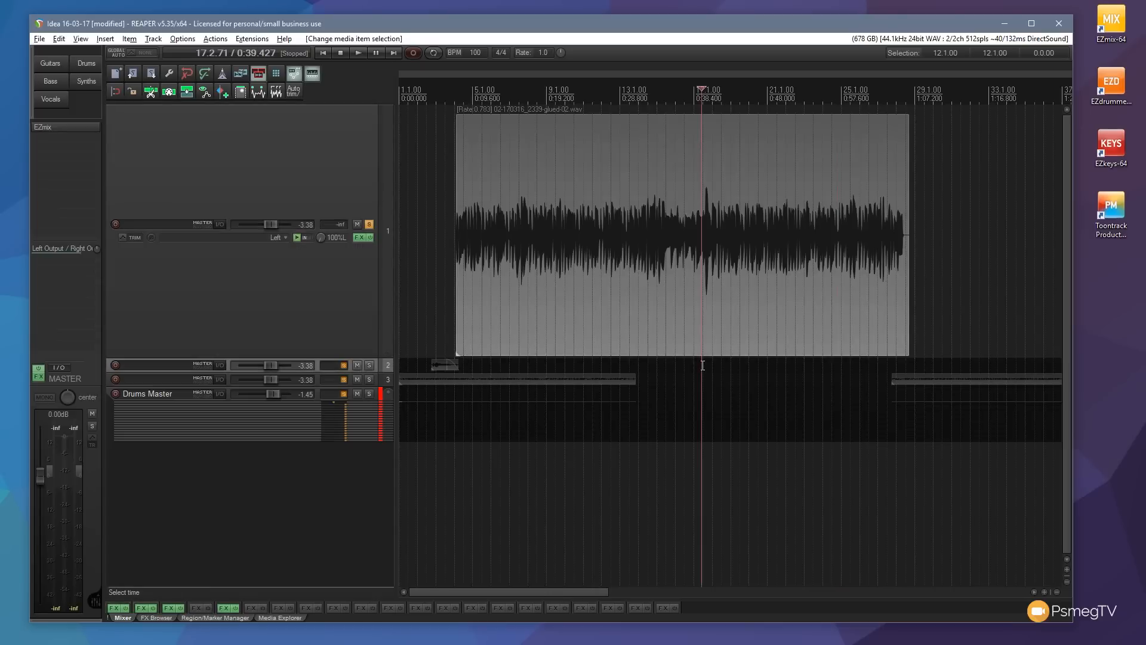
key(space)
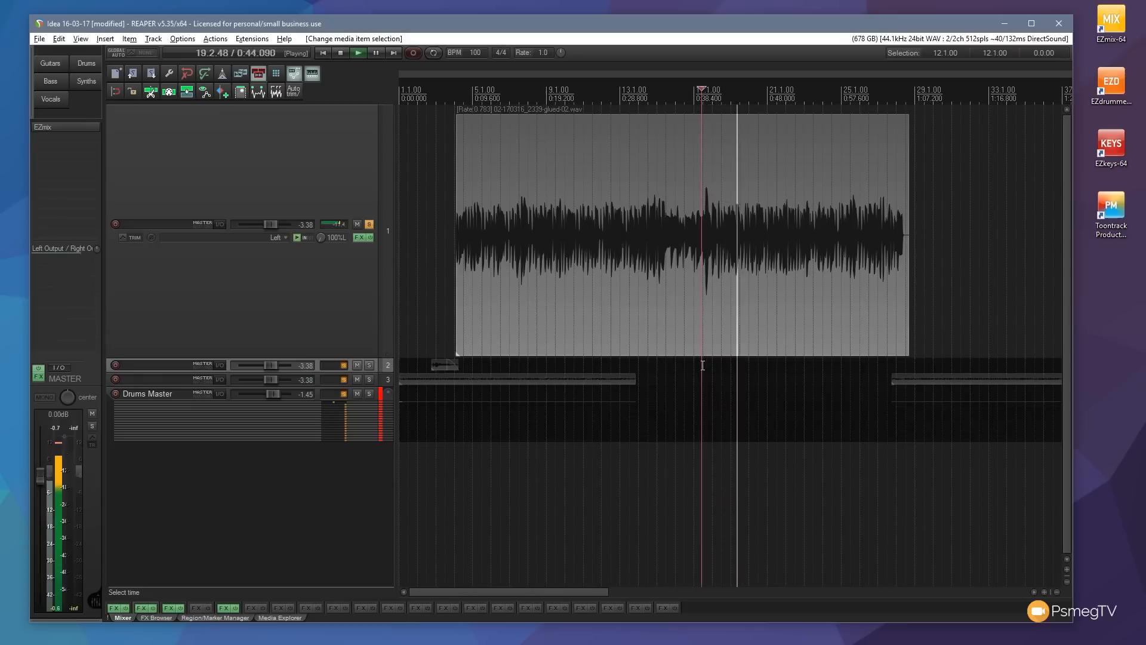
key(space)
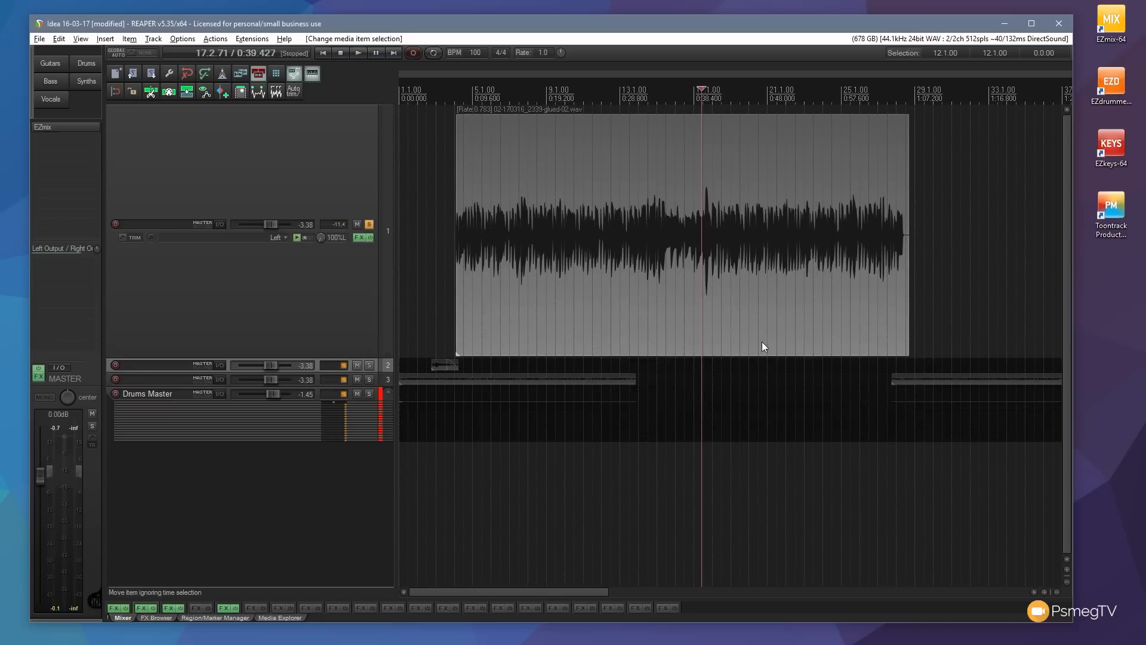
Step: Undo the stretch of the track 1 item and time-compress it by its end edge to about 0:46
key(ctrl+z)
key(ctrl+z)
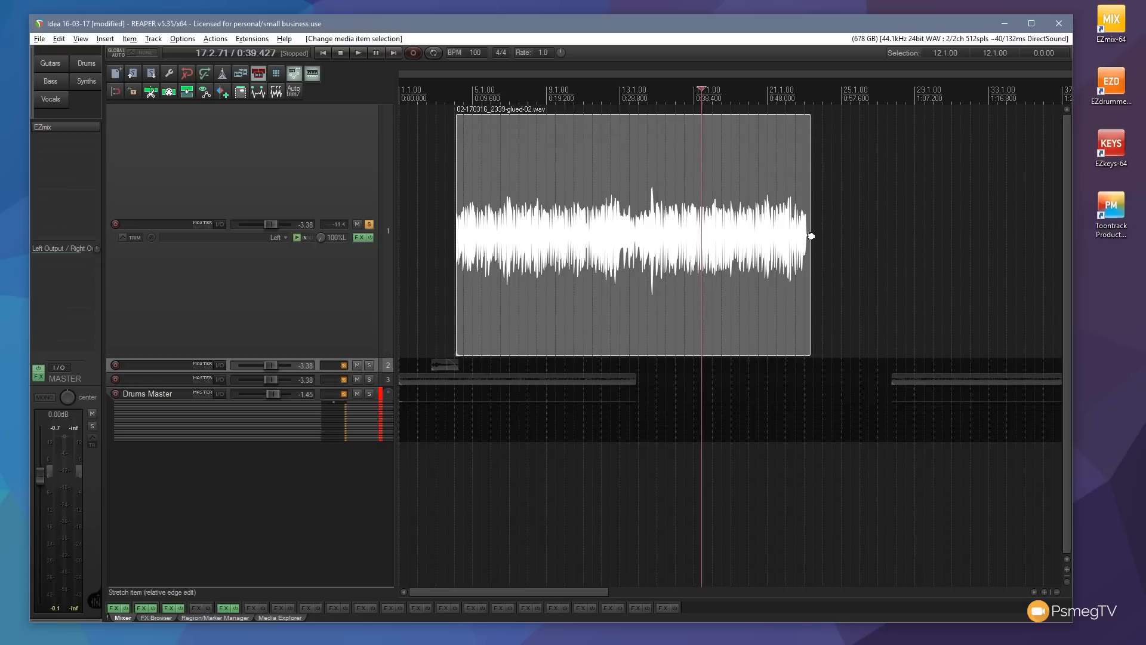
drag(811, 236, 751, 235)
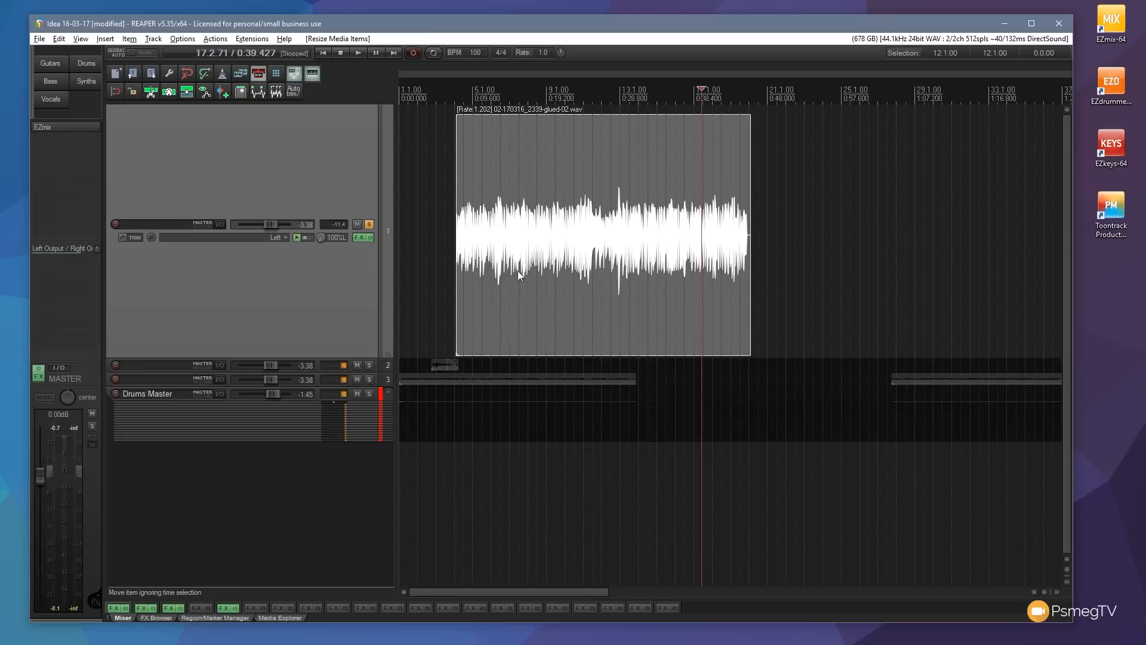
Step: Play the sped-up track 1 item from about 0:20
click(556, 311)
key(space)
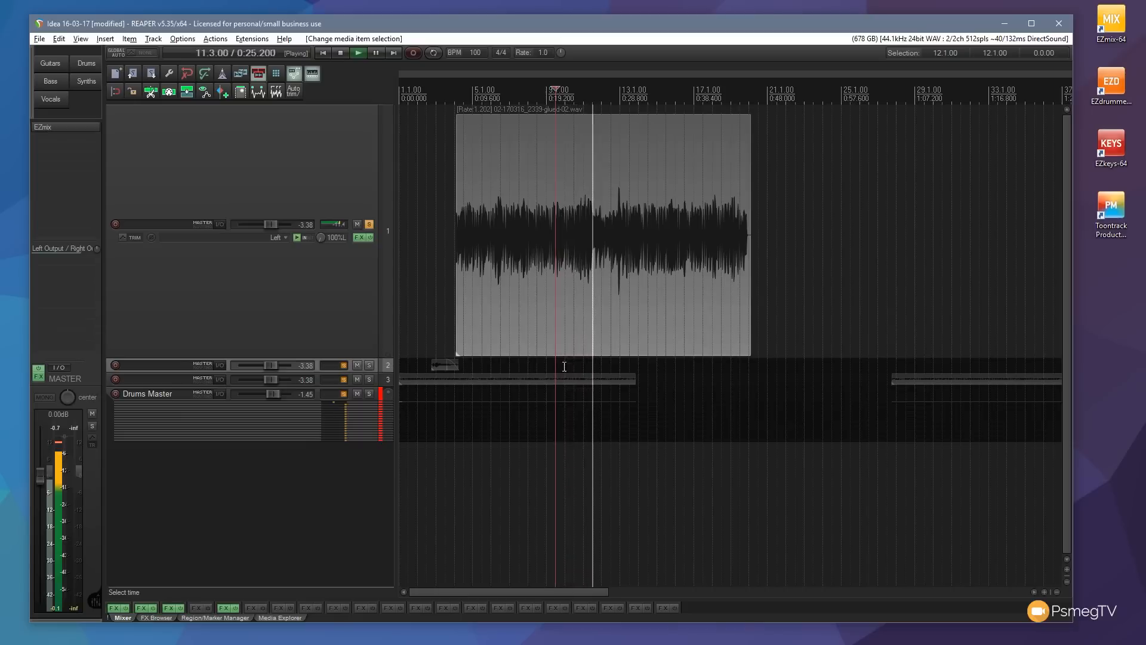
key(space)
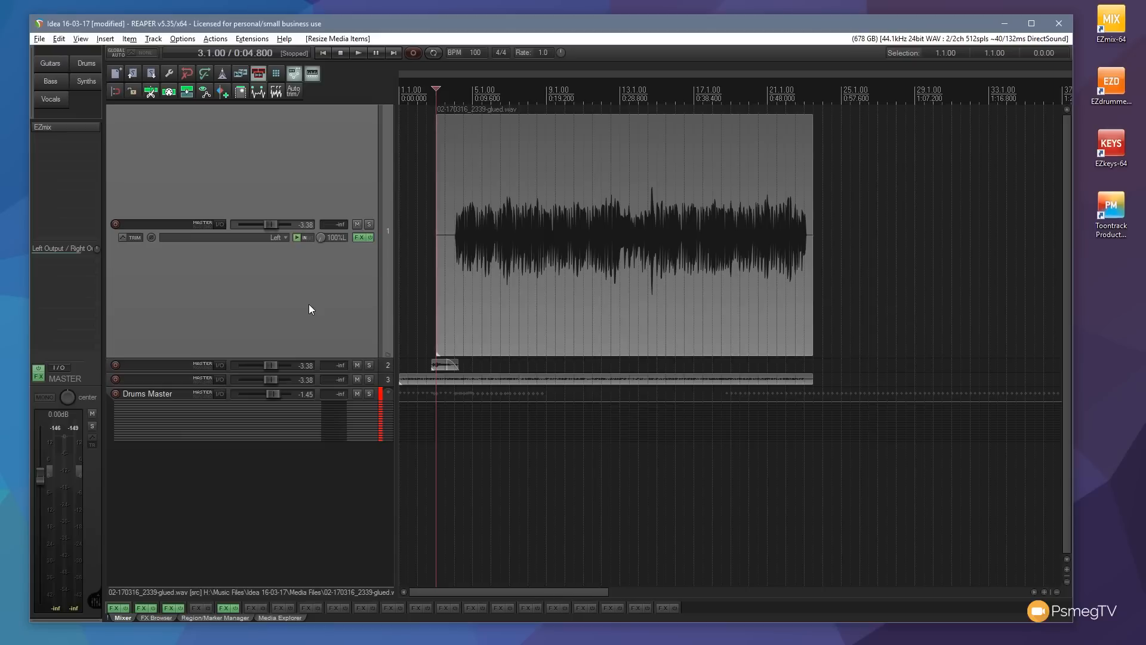
Step: Split the items on all tracks at bar 4.1.00 with nothing selected, and undo the split
scroll(499, 329, up, 2)
scroll(496, 324, up, 2)
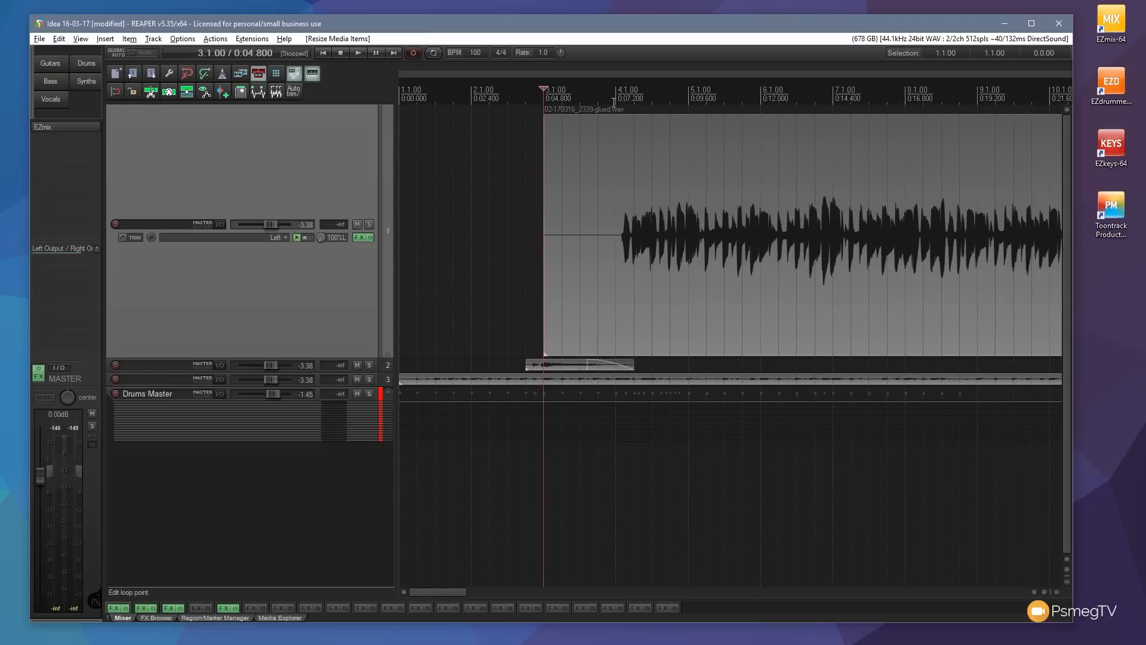
click(609, 256)
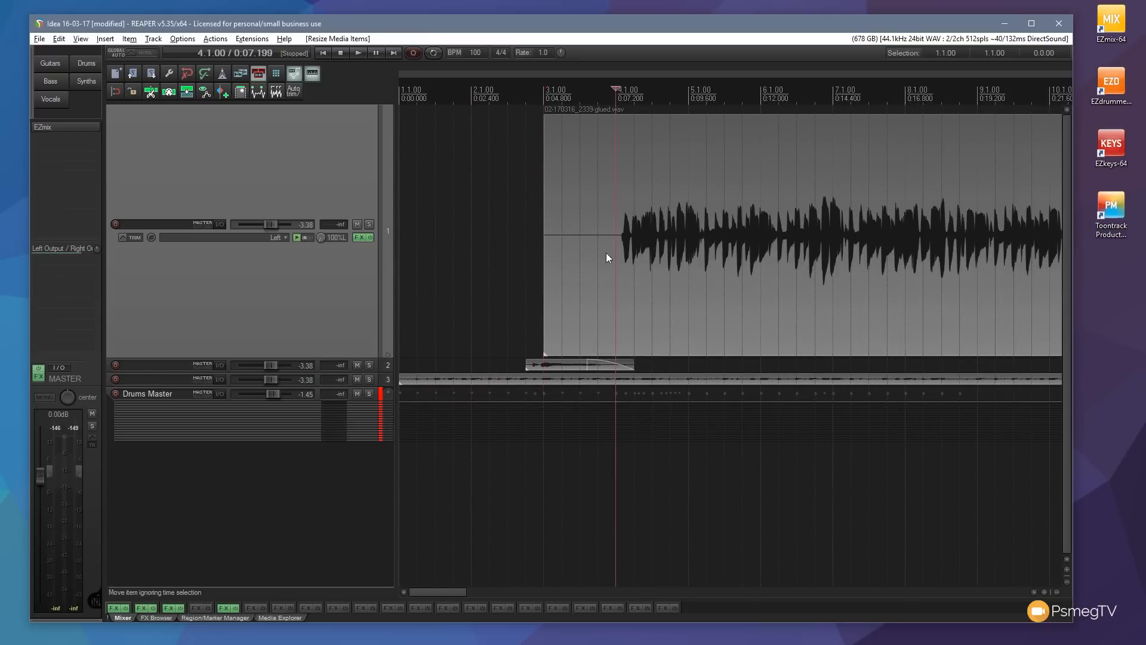
key(s)
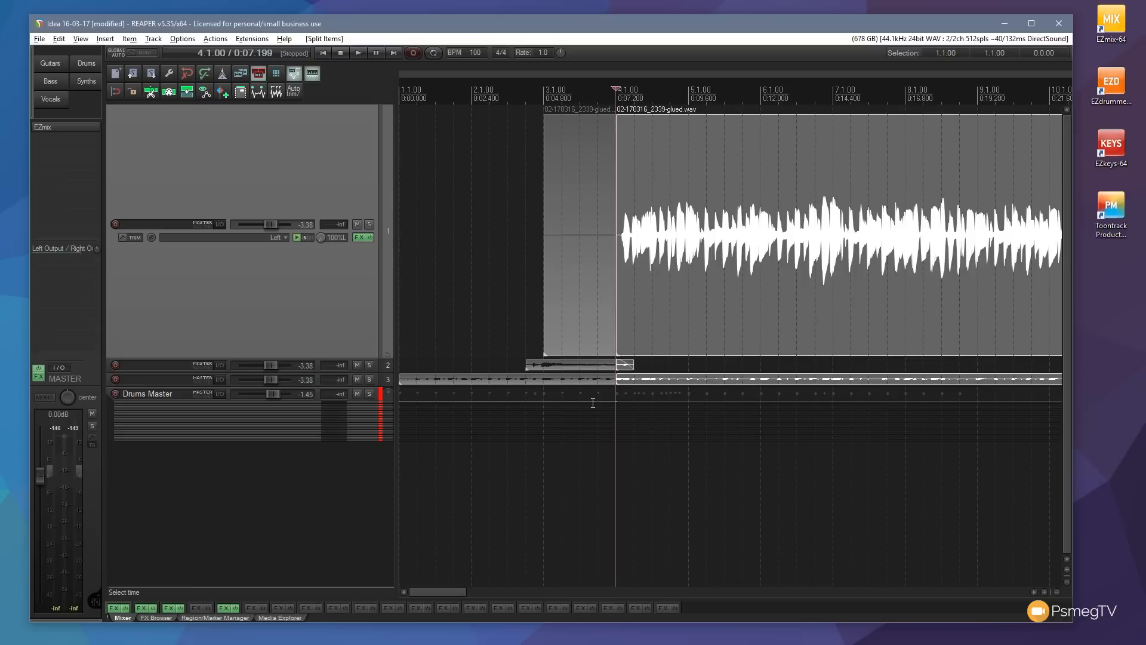
key(ctrl+z)
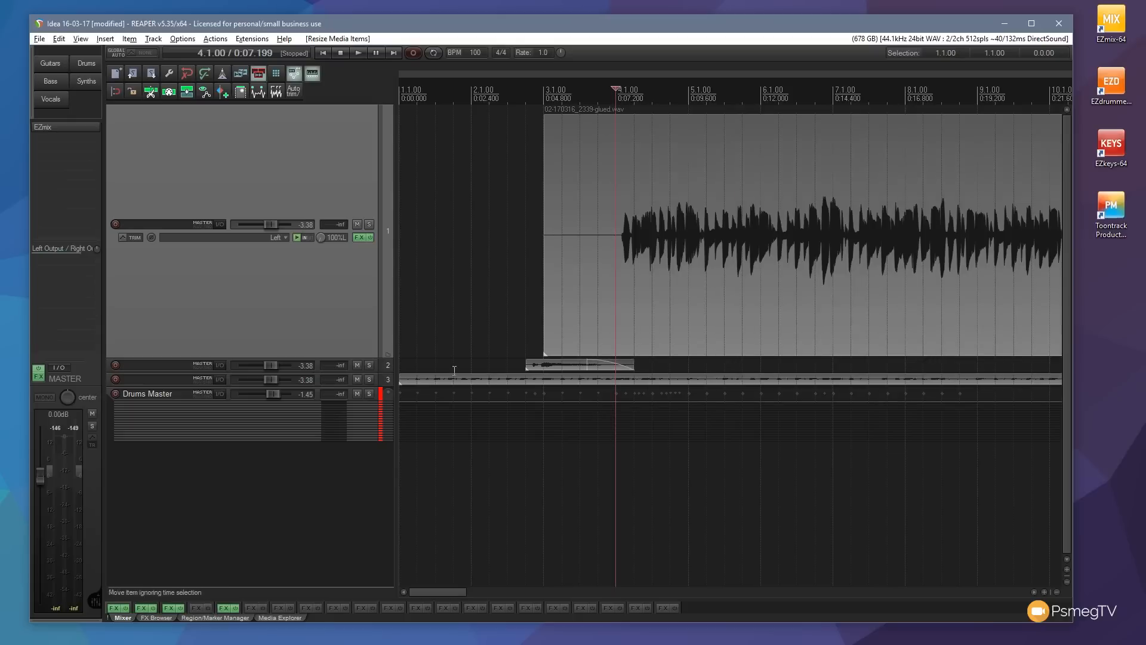
Step: Place the edit cursor at about 0:03 and select all media items on track 1
click(502, 440)
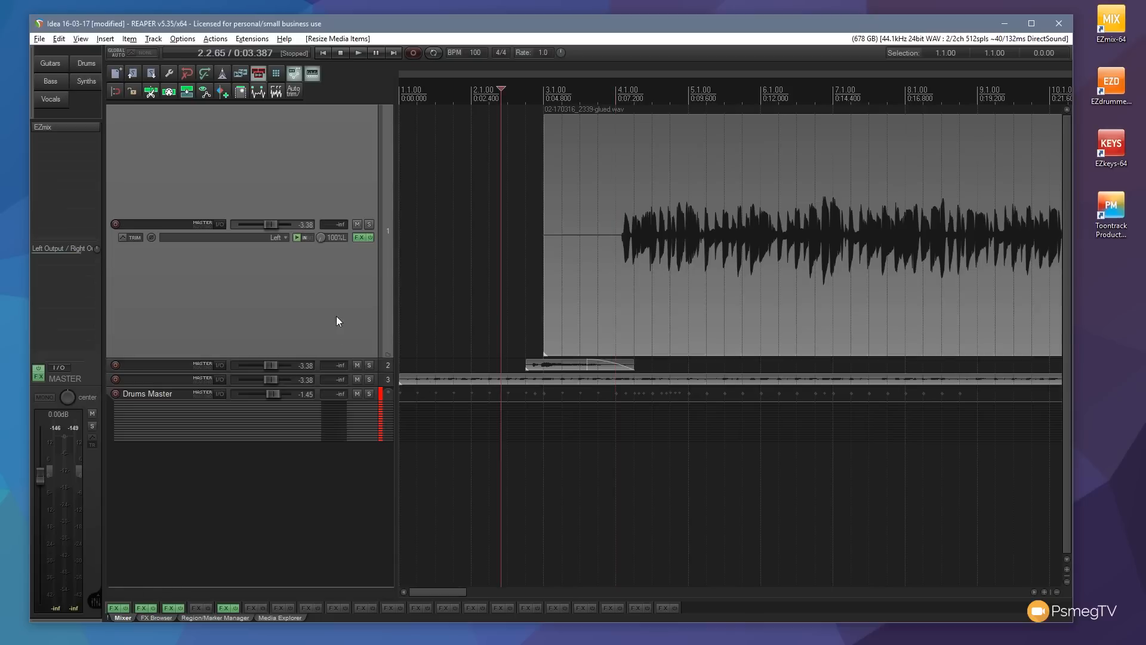
double_click(320, 274)
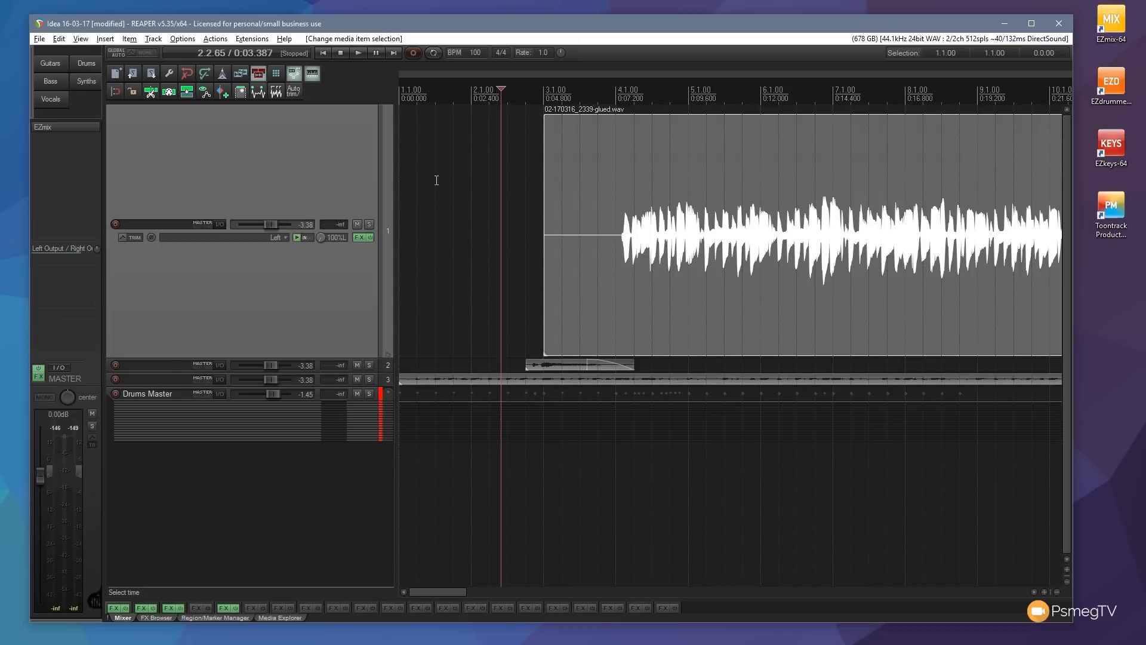
Step: Split the track 1 item just before its audio starts, at 4.1.13 (about 0:07.3)
click(627, 93)
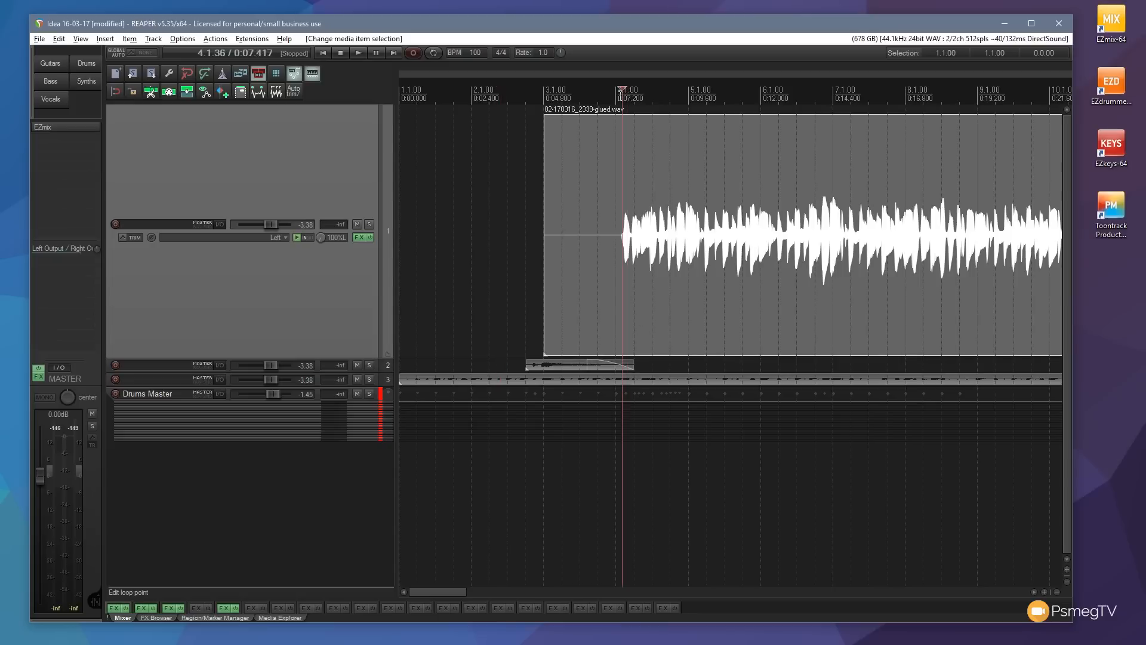
click(620, 95)
click(653, 174)
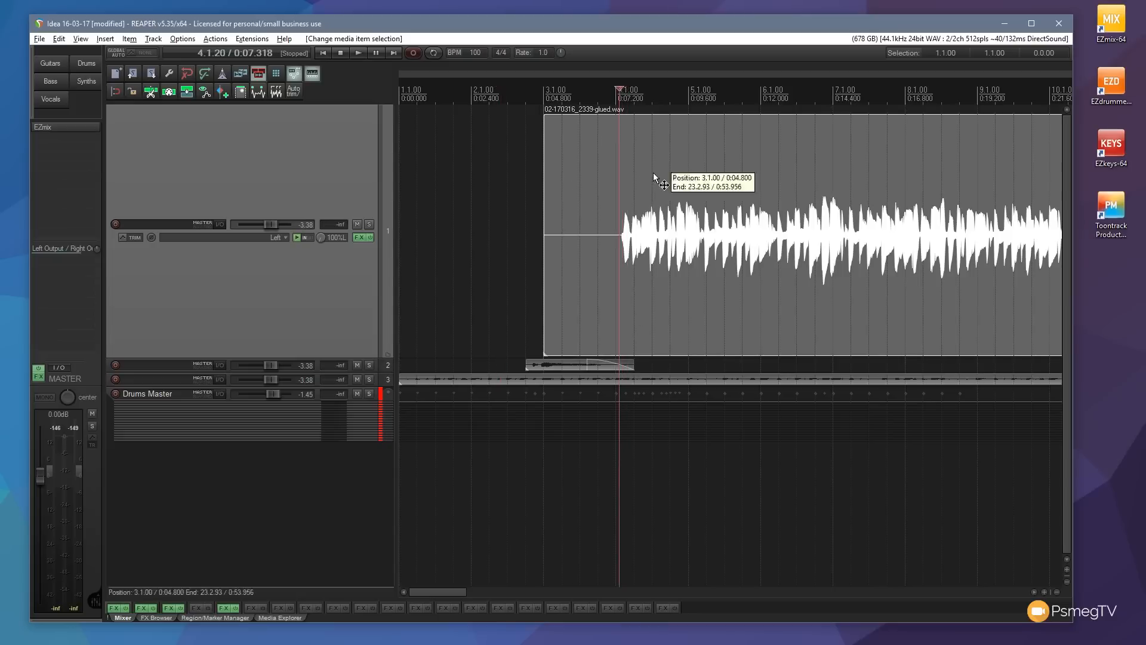
click(673, 509)
click(690, 200)
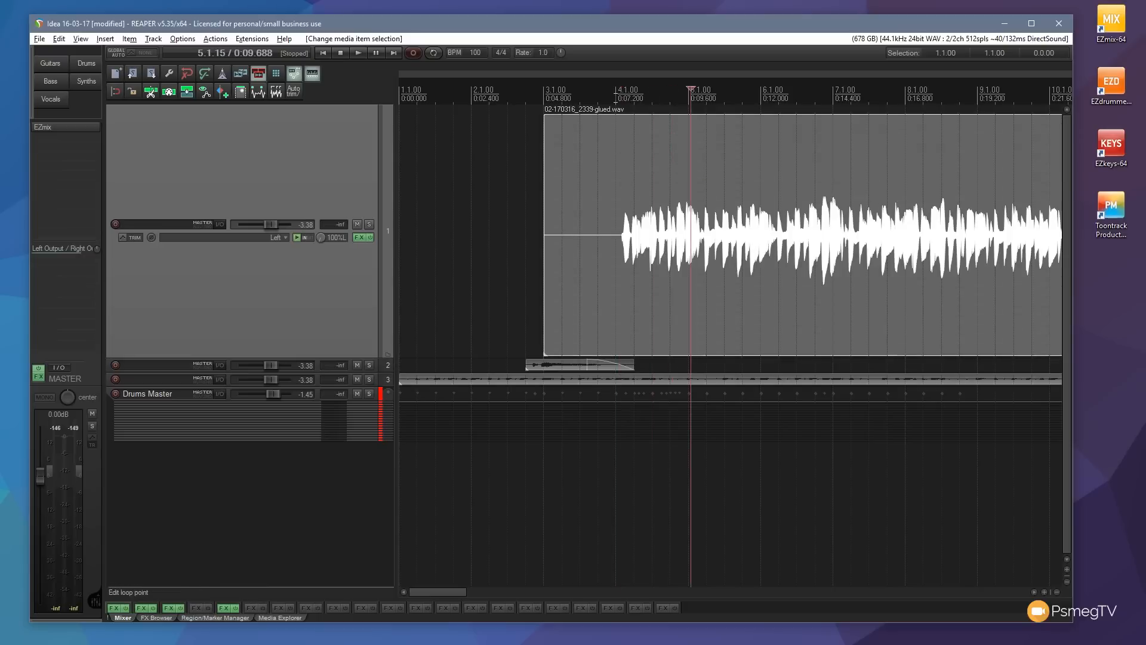
click(617, 94)
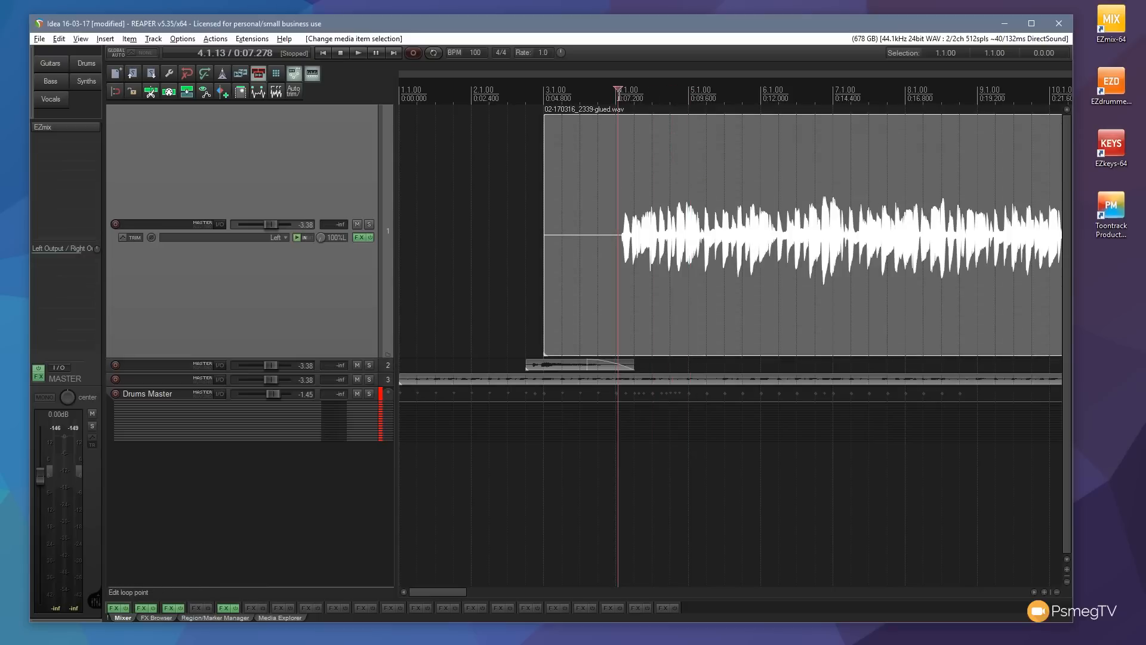
key(s)
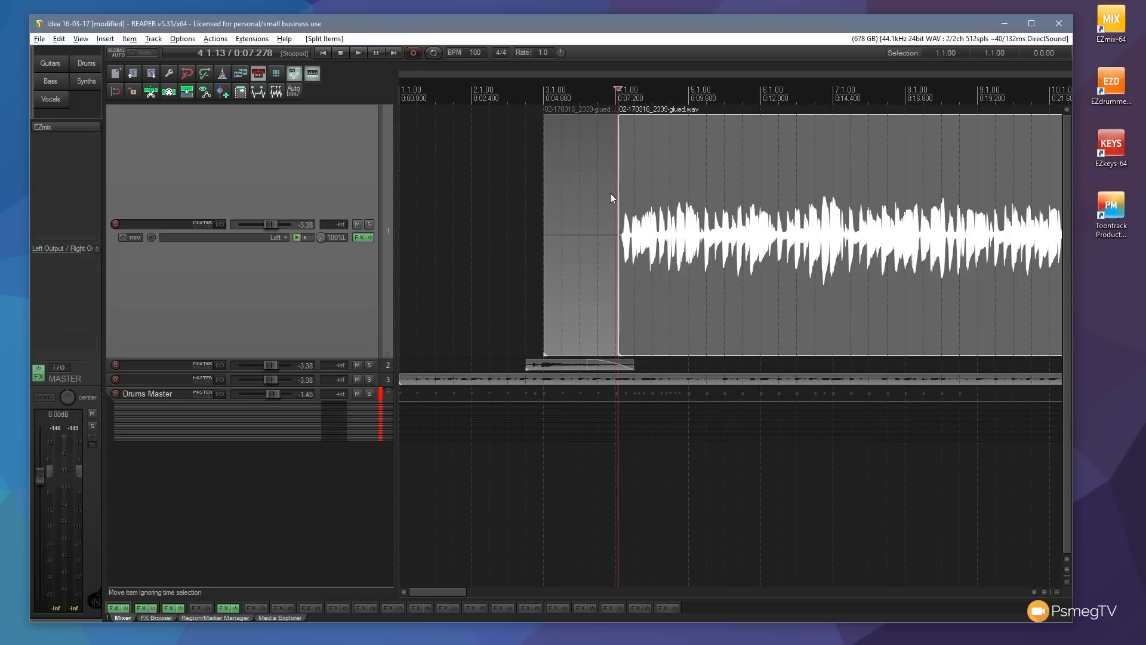
Step: Delete the silent first piece of the split track 1 item, and undo both the deletion and the split
click(598, 172)
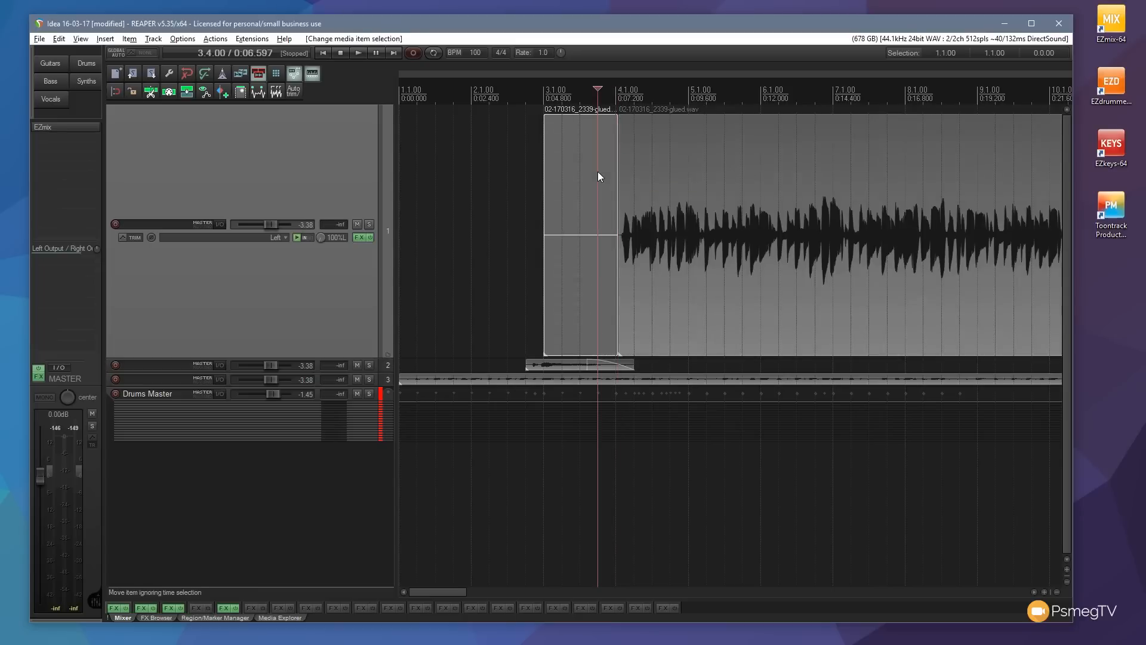
key(Delete)
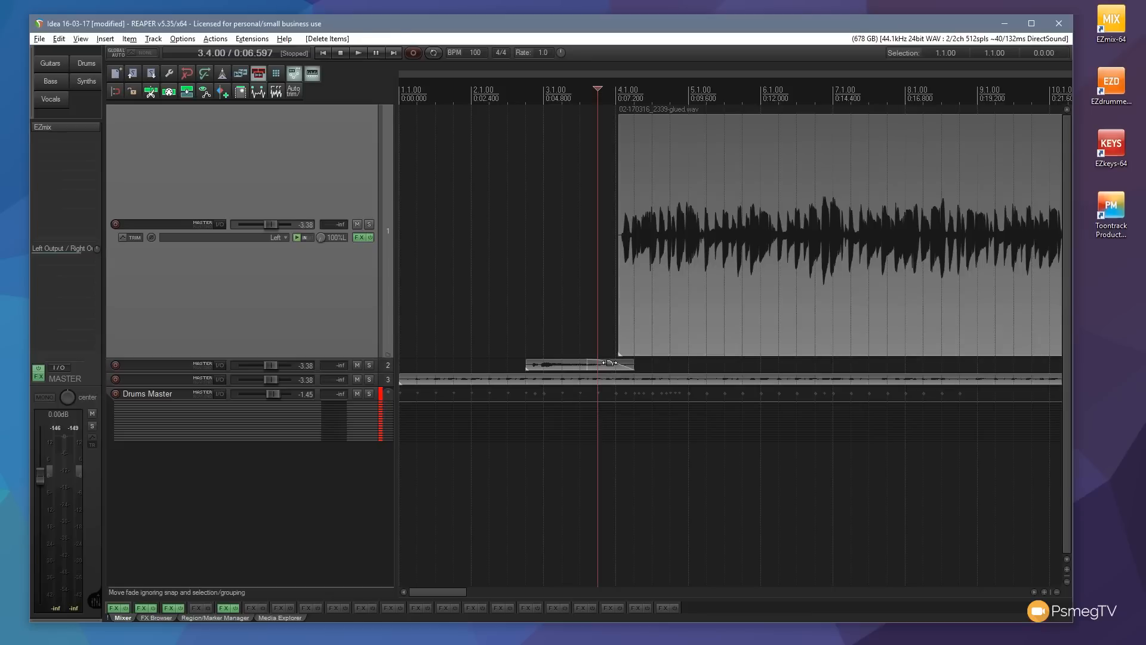
key(ctrl+z)
key(ctrl+z)
key(ctrl+z)
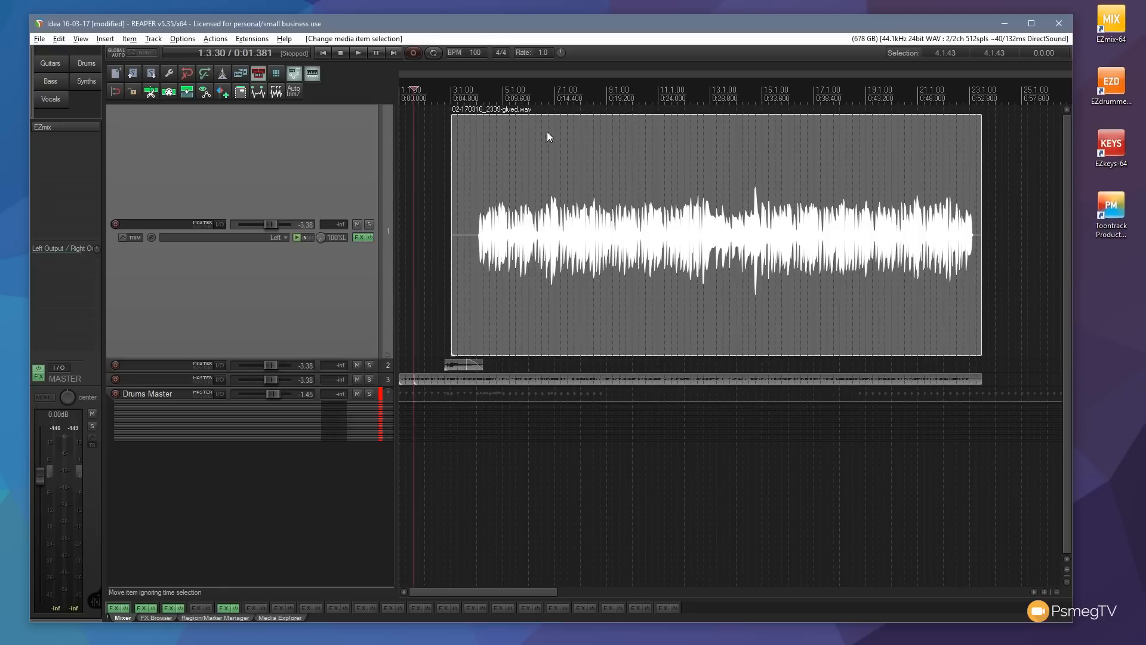
Step: Make a time selection from 4.1.34 to 13.4.01, split the selected track 1 item at it, and undo the split
drag(478, 95, 730, 104)
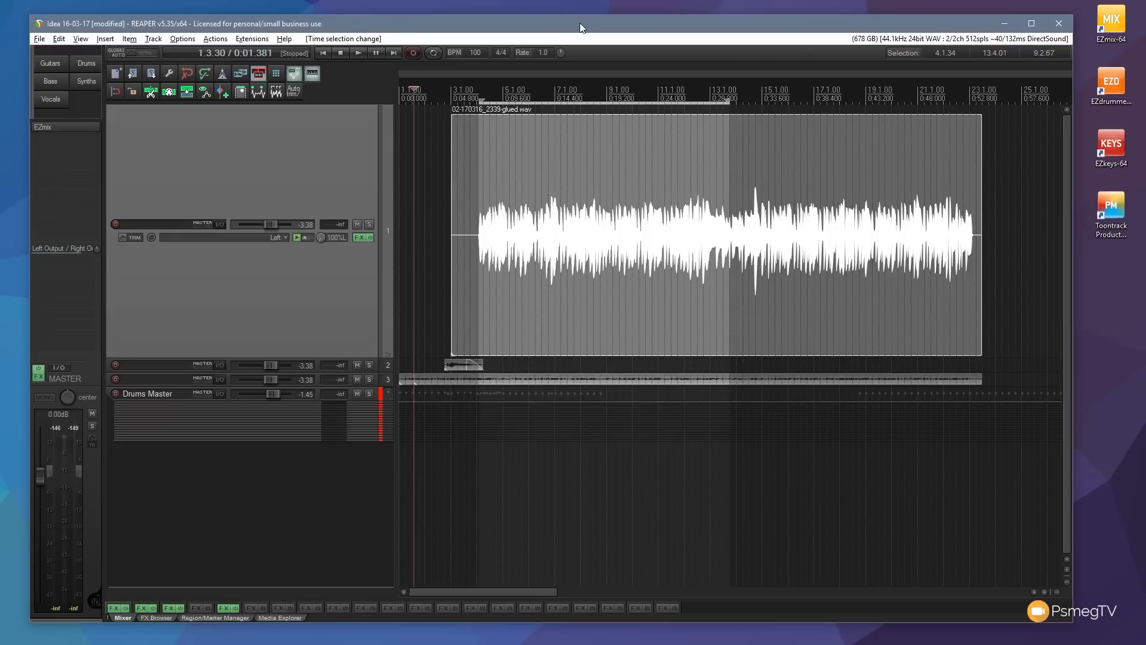
key(shift+s)
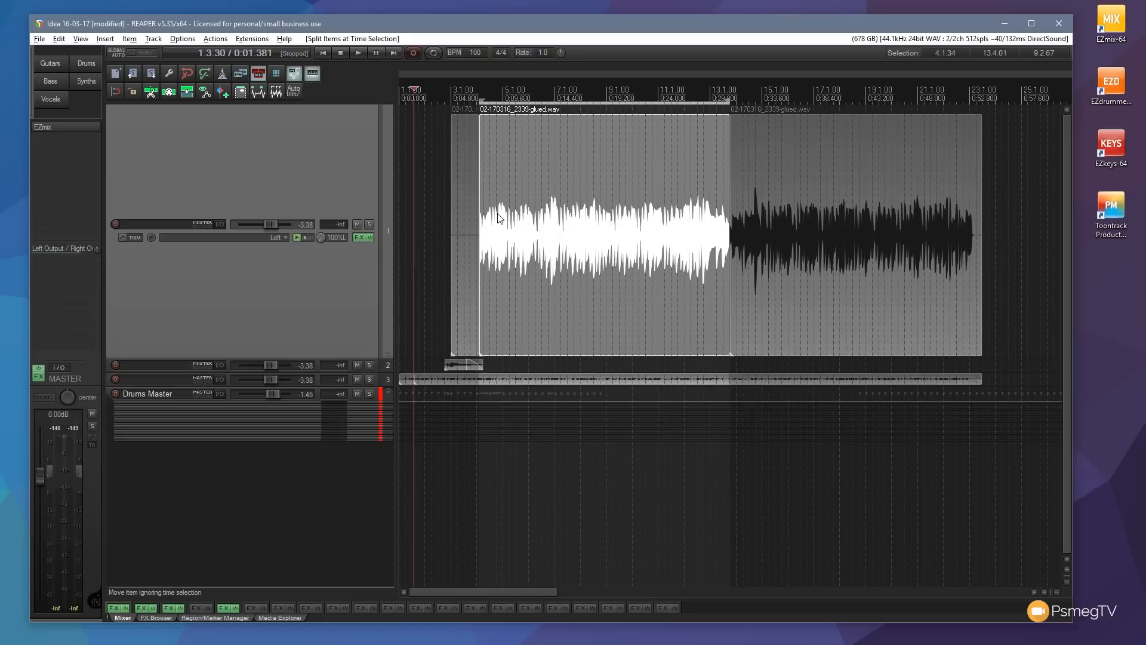
key(ctrl+z)
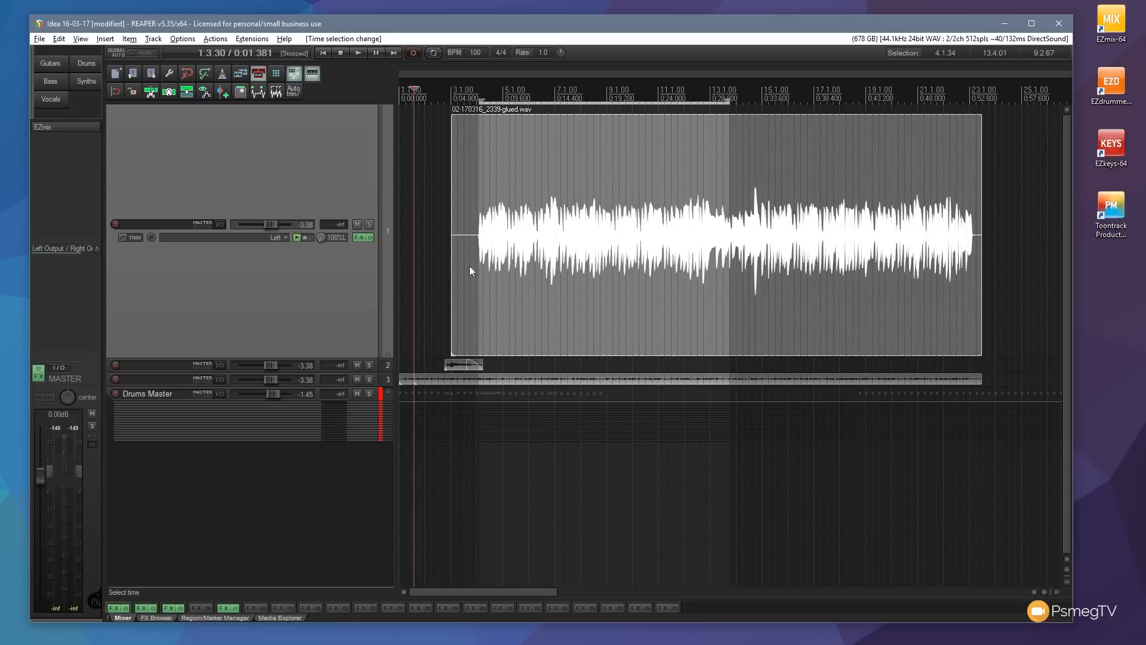
Step: Split the items on all tracks at the time selection with nothing selected, and deselect the resulting pieces
click(436, 249)
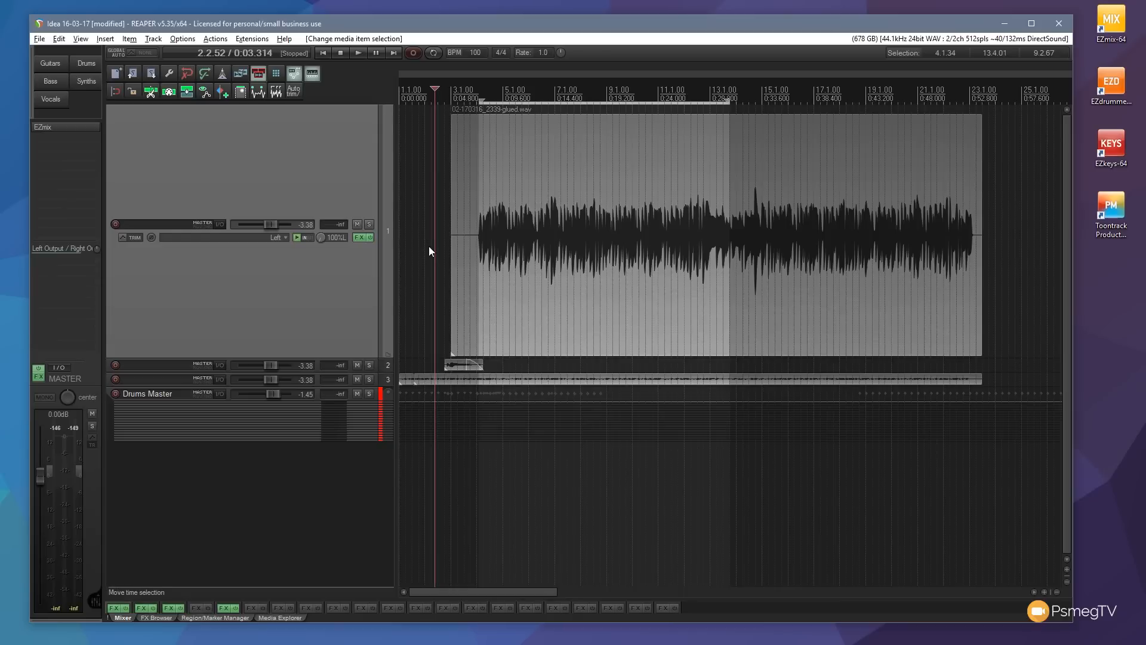
key(shift+s)
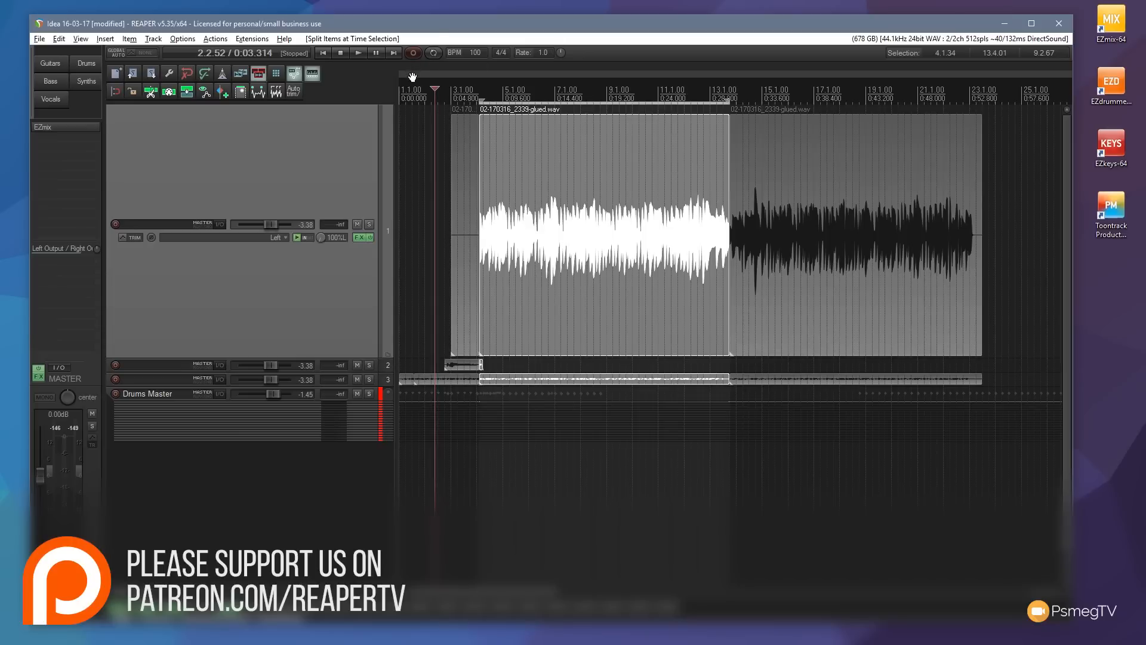
click(619, 439)
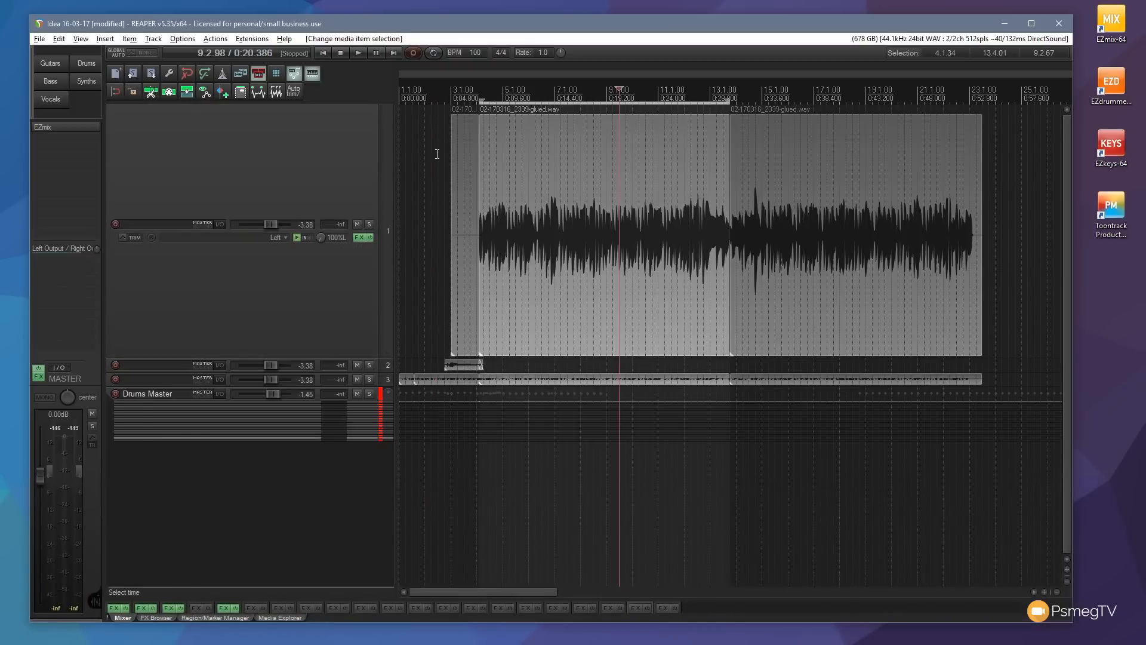
Step: Select all three pieces on track 1, heal their splits, and undo the heal
drag(437, 154, 869, 293)
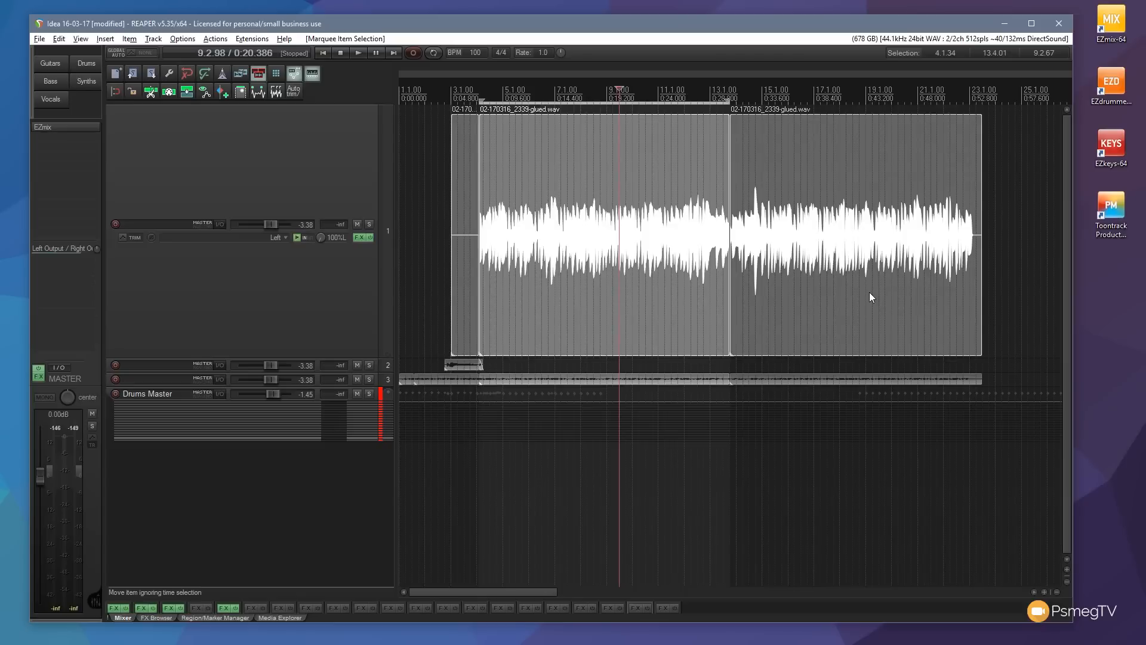
click(136, 41)
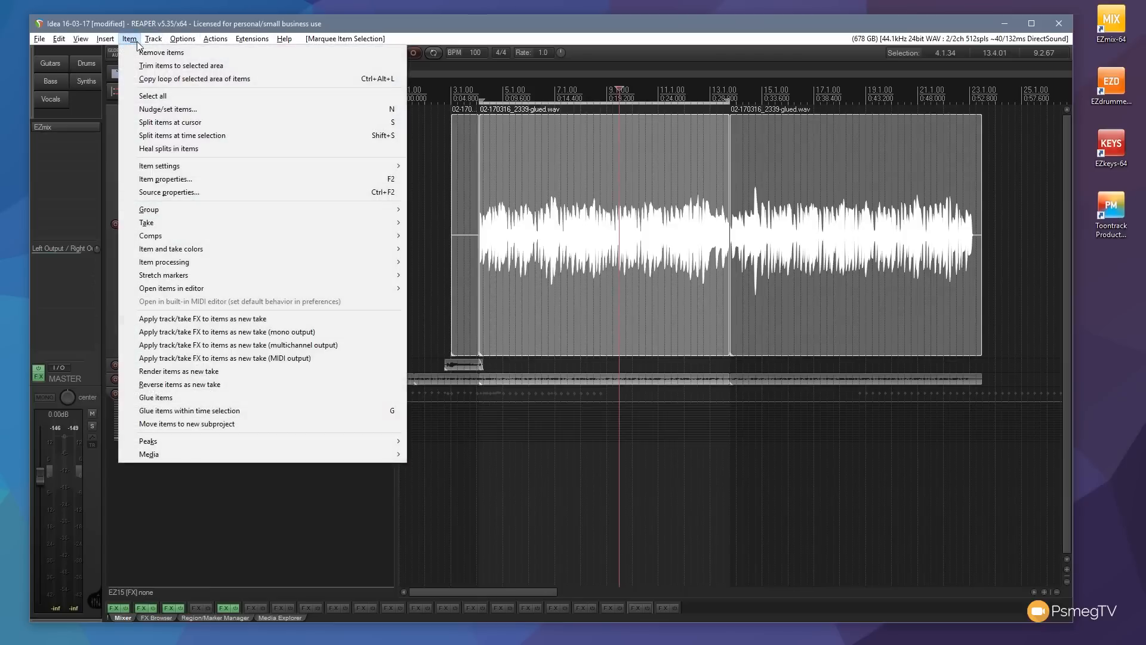
click(173, 149)
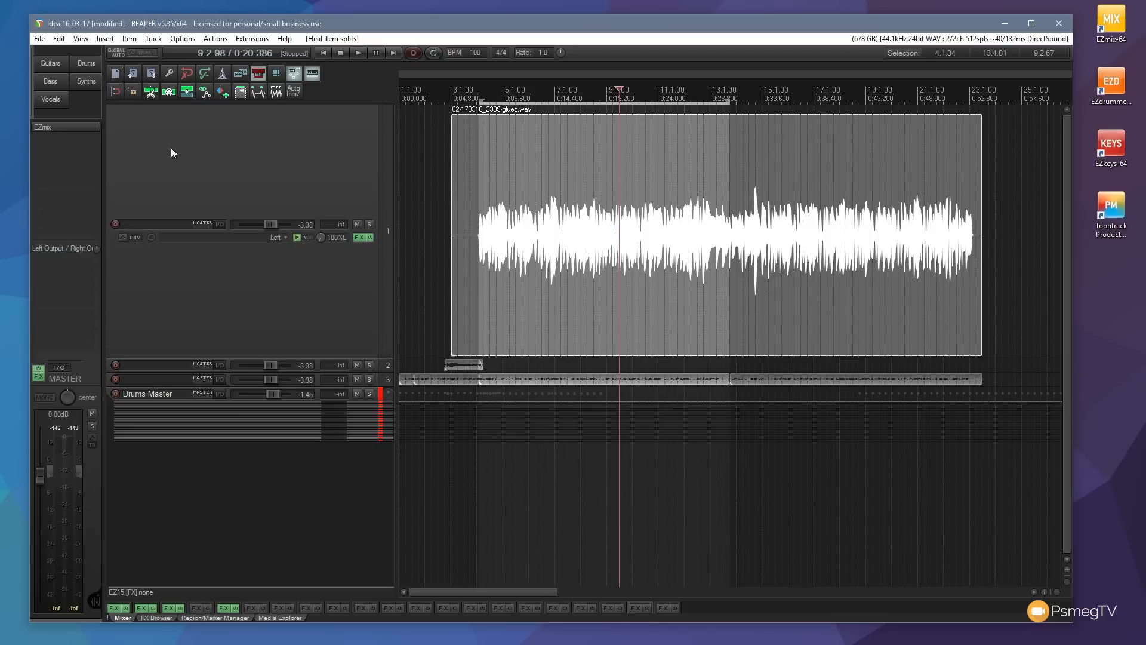
key(ctrl+z)
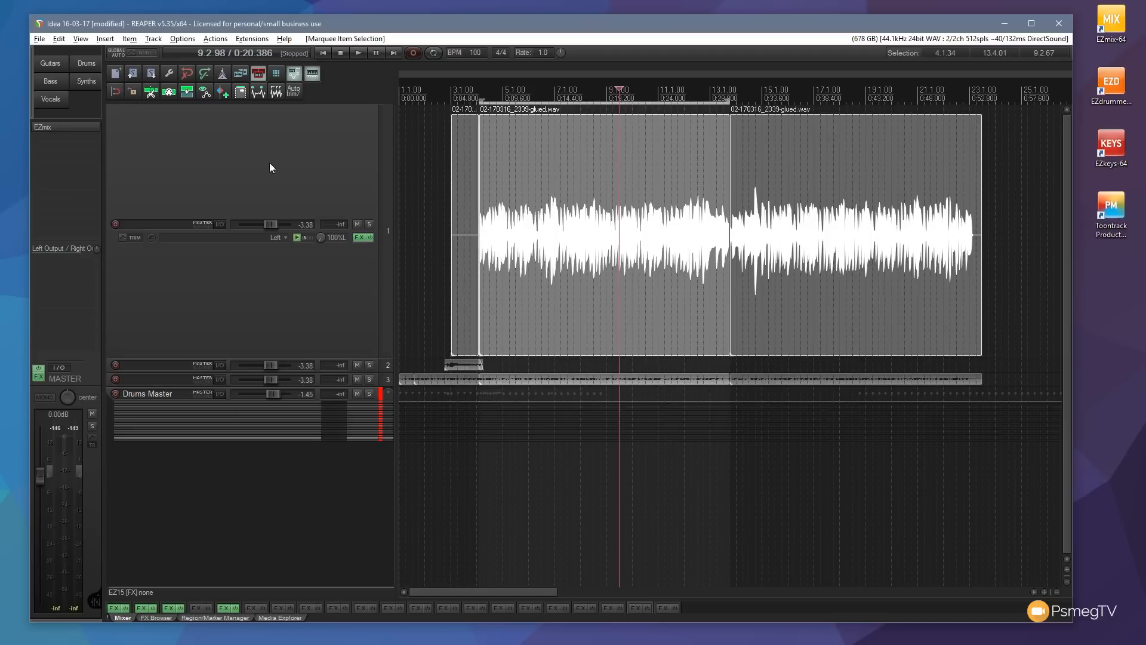
Step: Time-compress the middle track 1 piece by its end edge to rate 1.047 and move the last piece earlier to close the gap
click(420, 179)
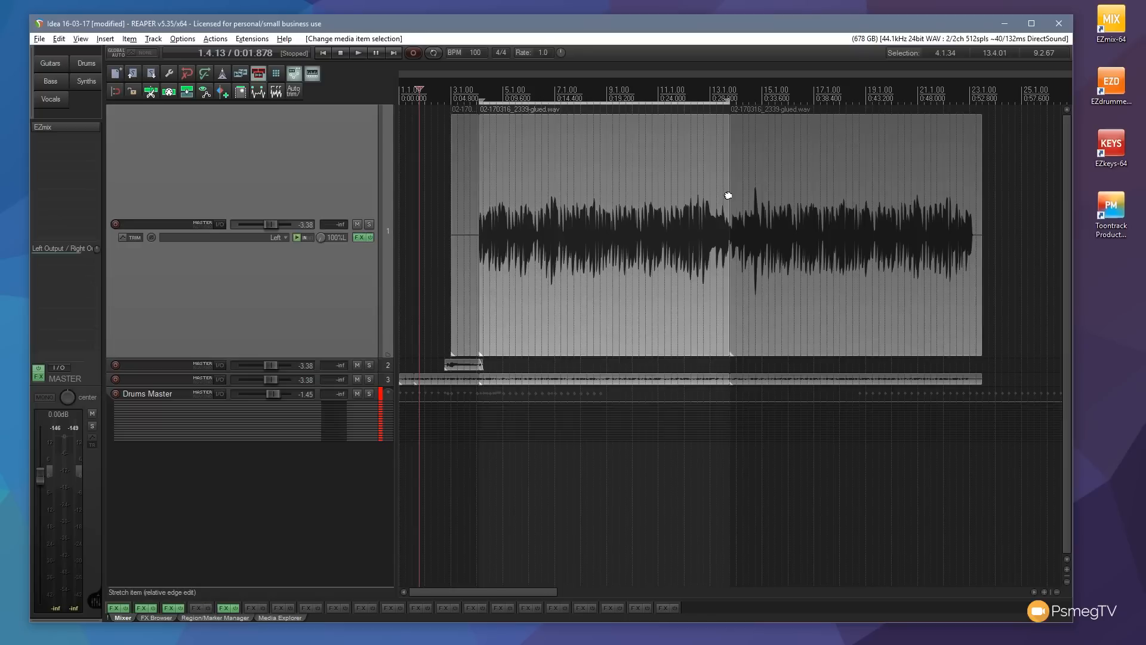
drag(728, 195, 719, 200)
click(827, 181)
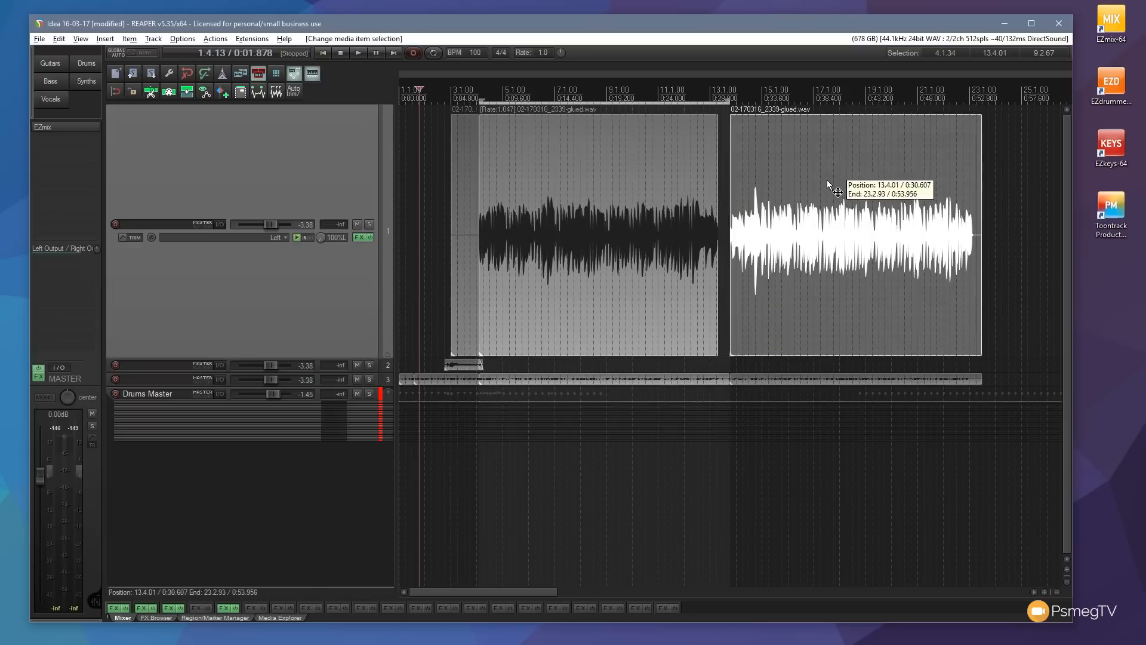
drag(827, 181, 814, 182)
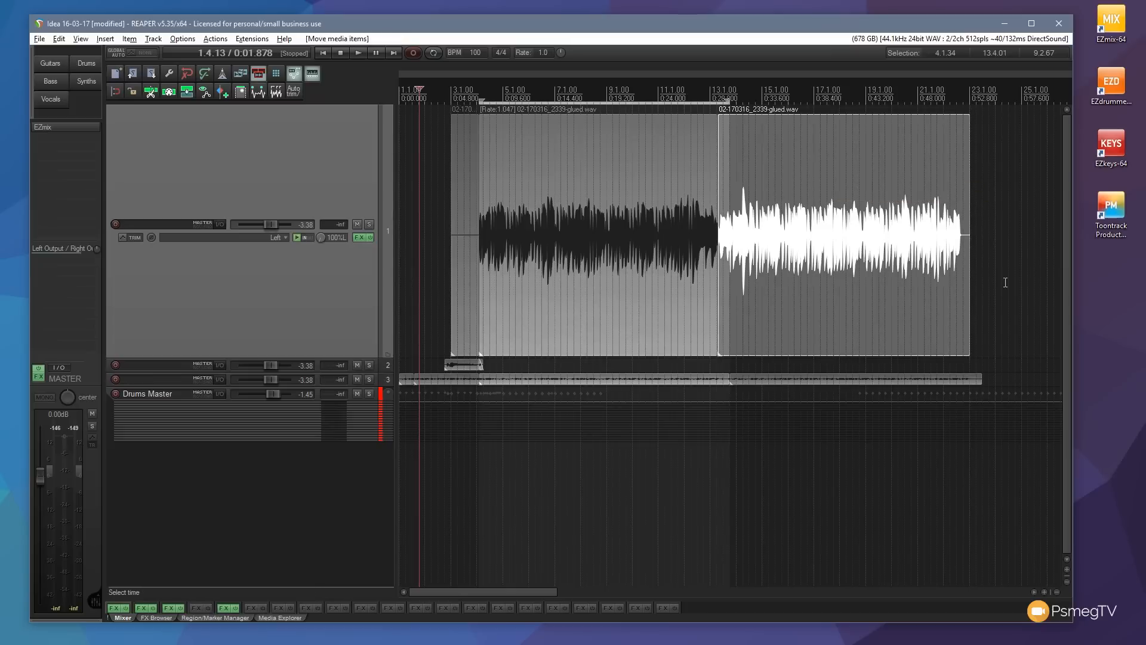
Step: Try to heal the splits between the three track 1 pieces, and undo back to before the last piece was moved
drag(1006, 282, 445, 148)
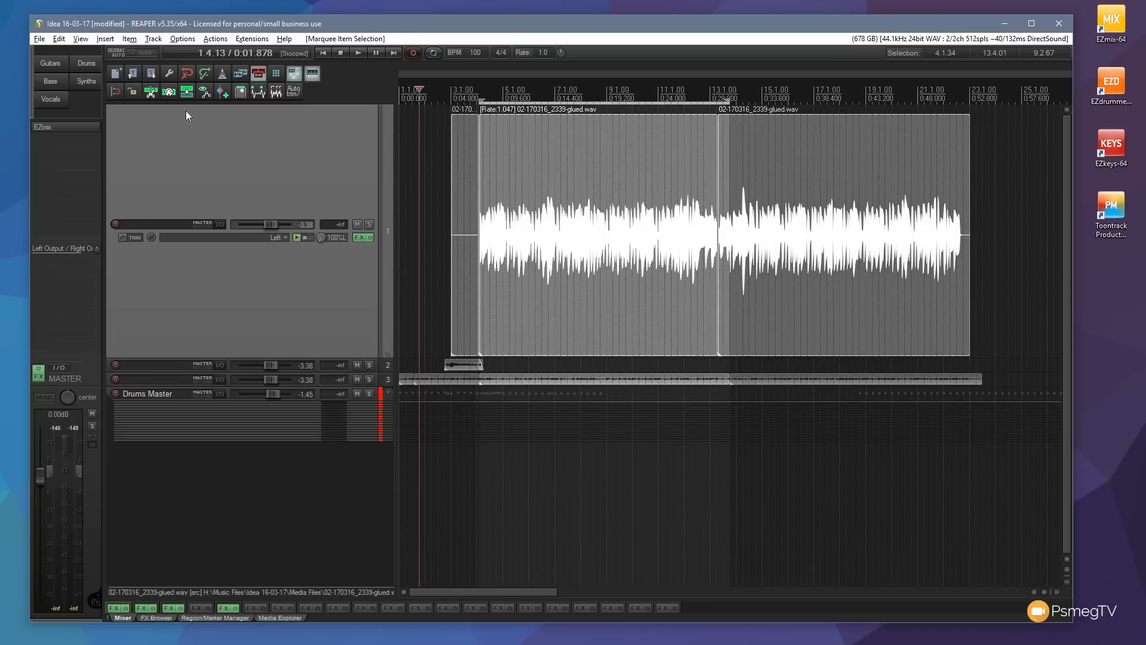
click(127, 40)
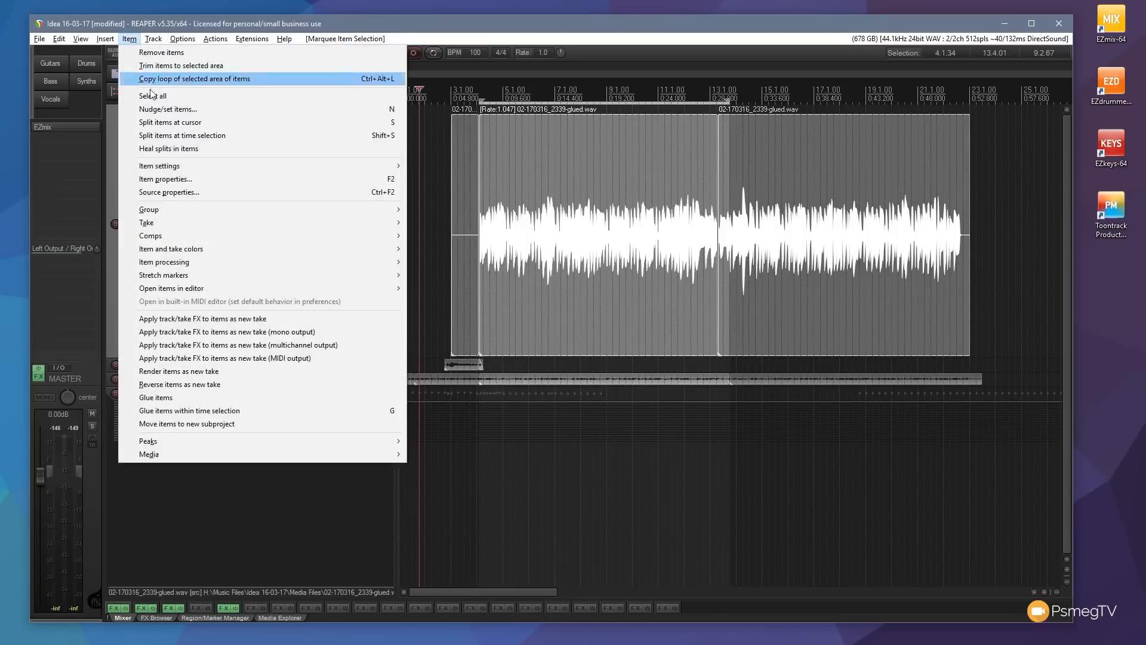
click(163, 148)
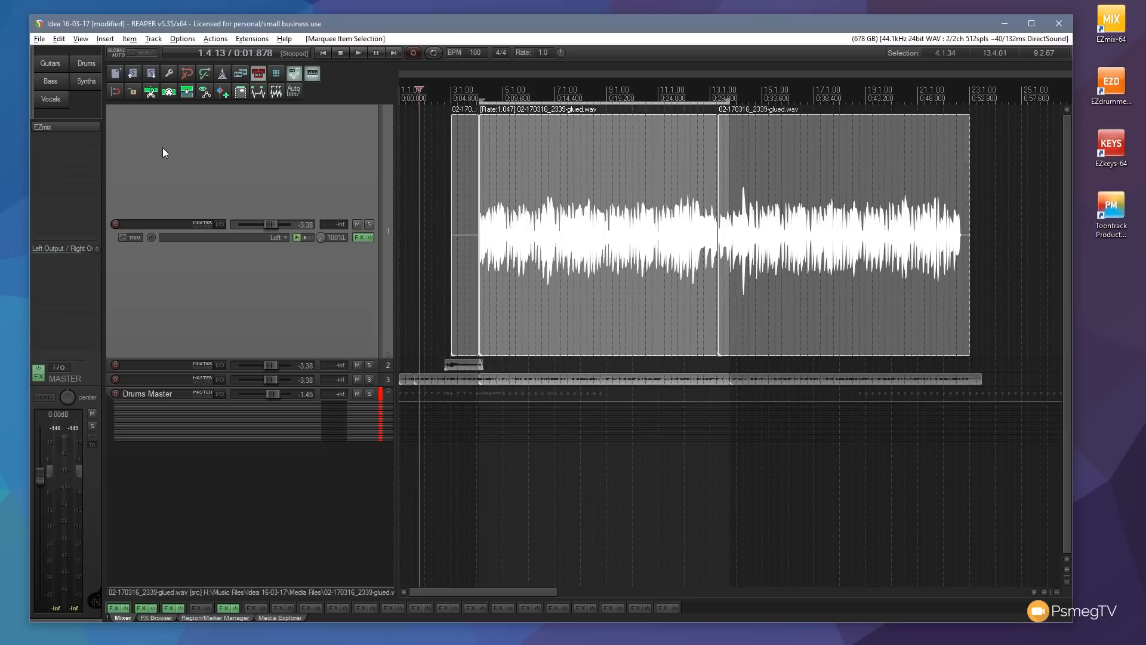
key(ctrl+z)
key(ctrl+z)
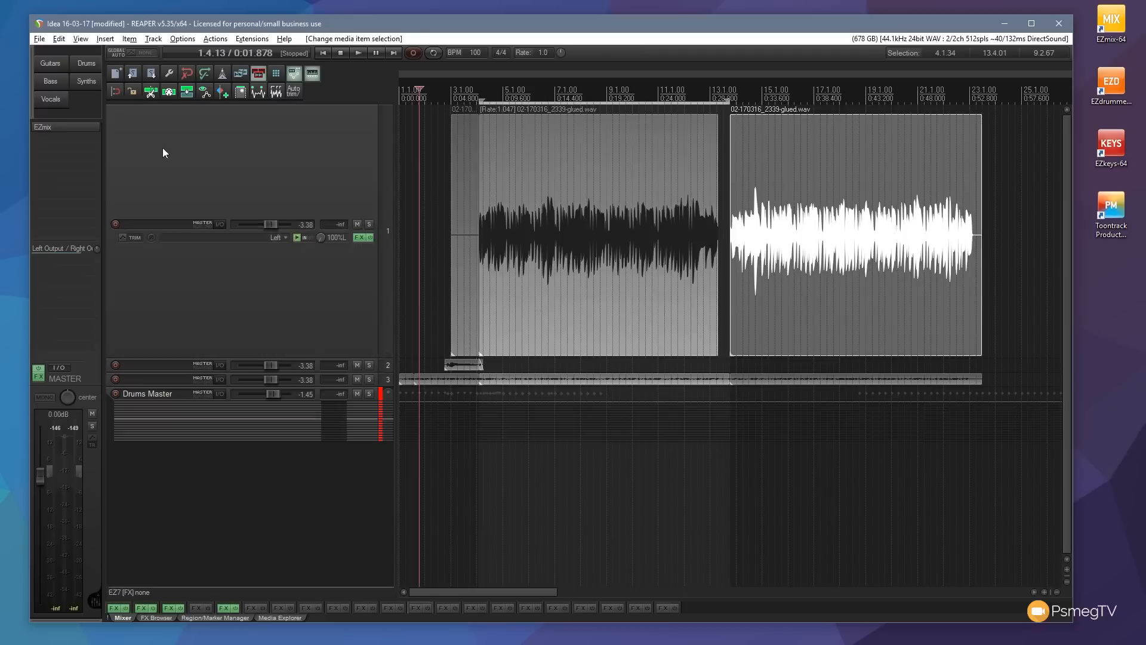
key(ctrl+z)
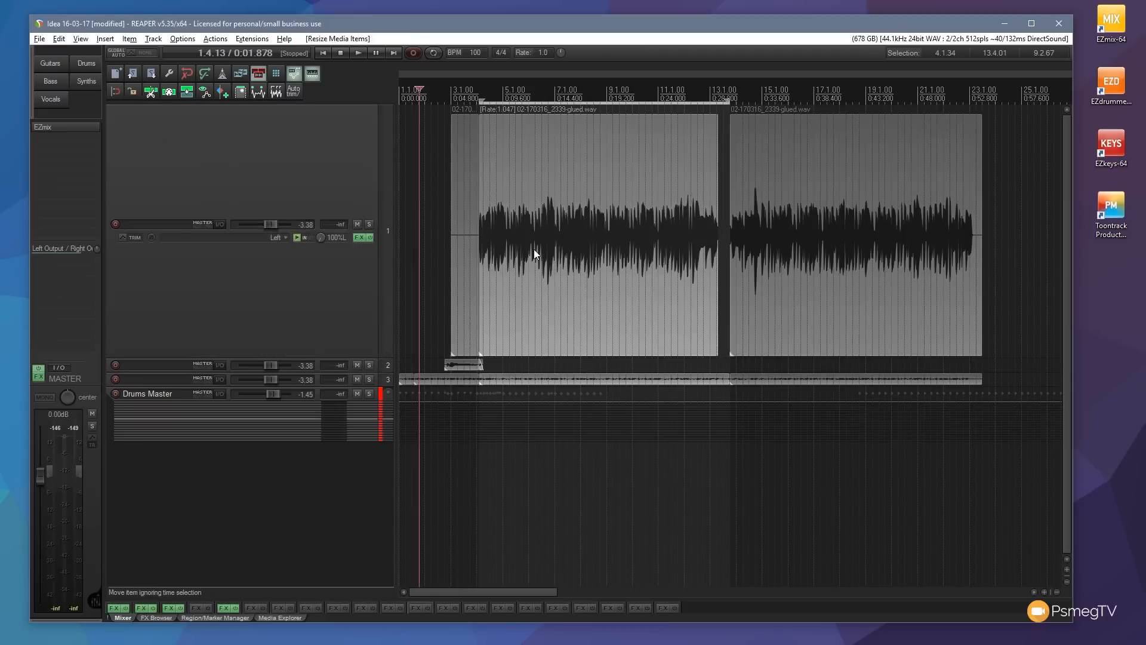
Step: Move the last track 1 piece to 13.2.17, against the end of the compressed middle piece, and clear the time selection
drag(809, 178, 797, 178)
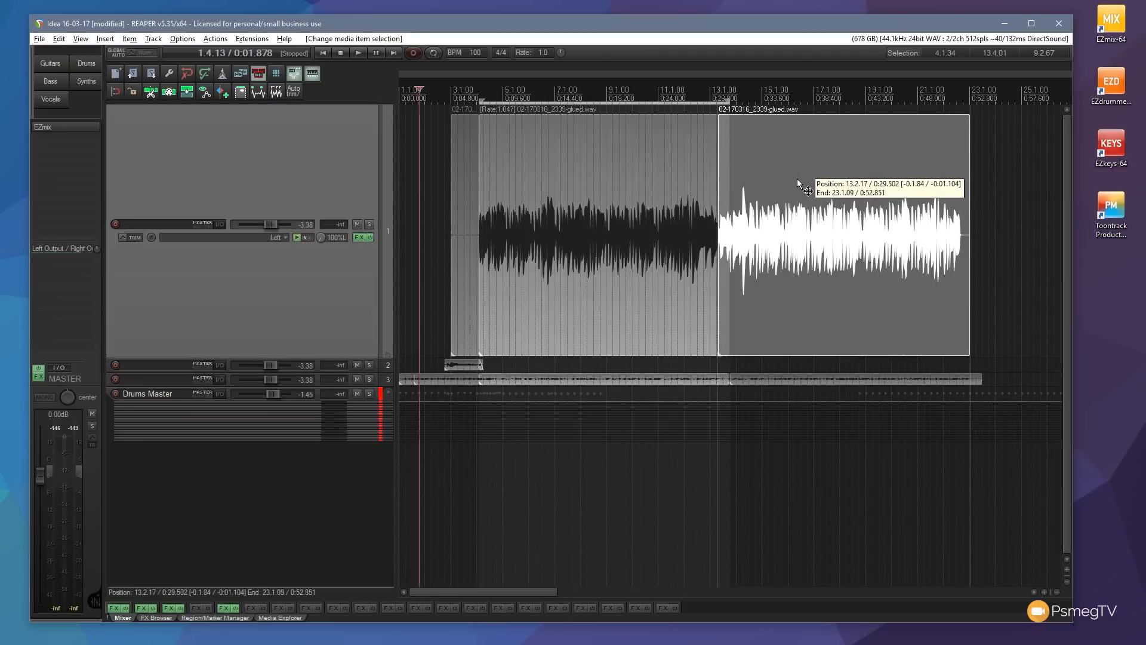
drag(729, 101, 478, 97)
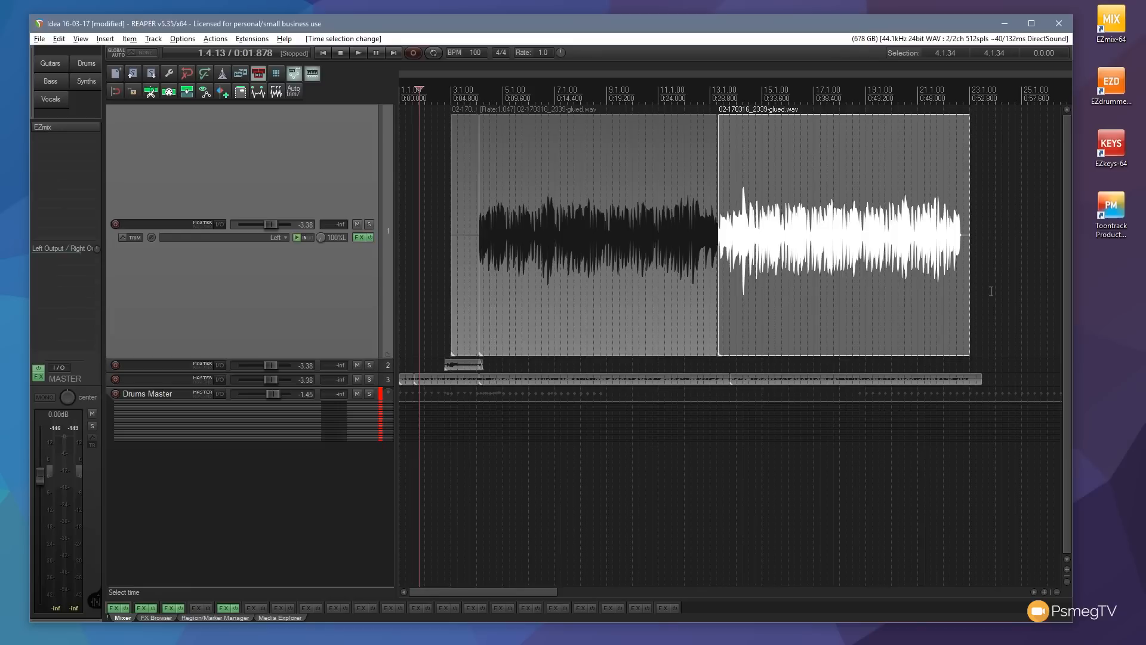
Step: Select all three pieces on track 1 and glue them into one item
drag(991, 291, 416, 151)
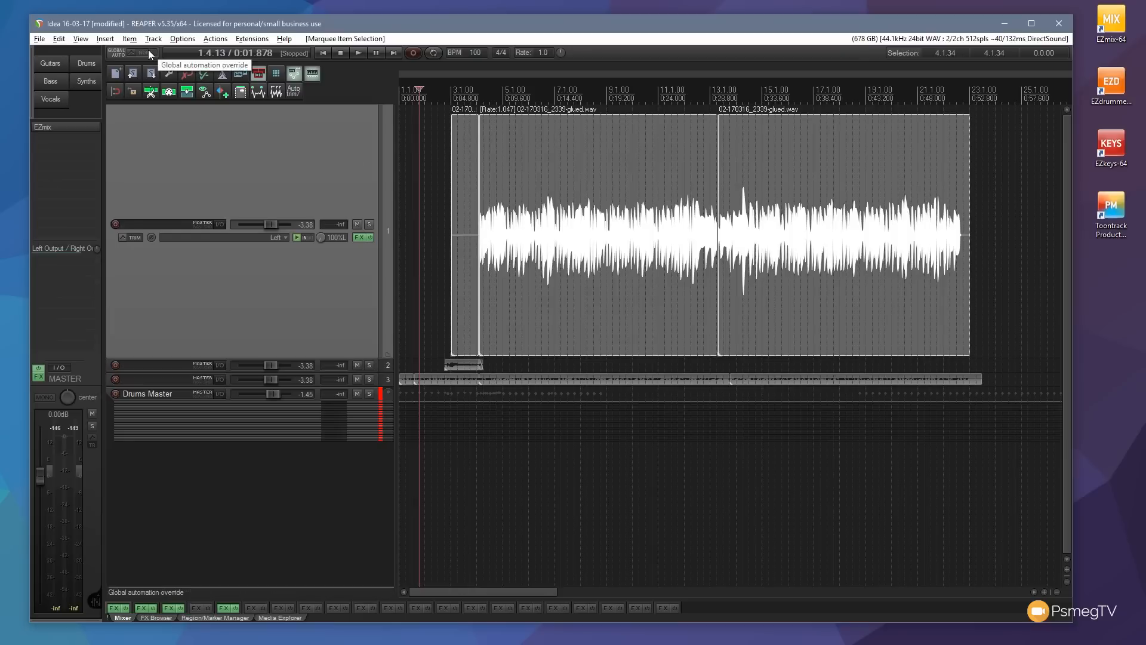
click(135, 40)
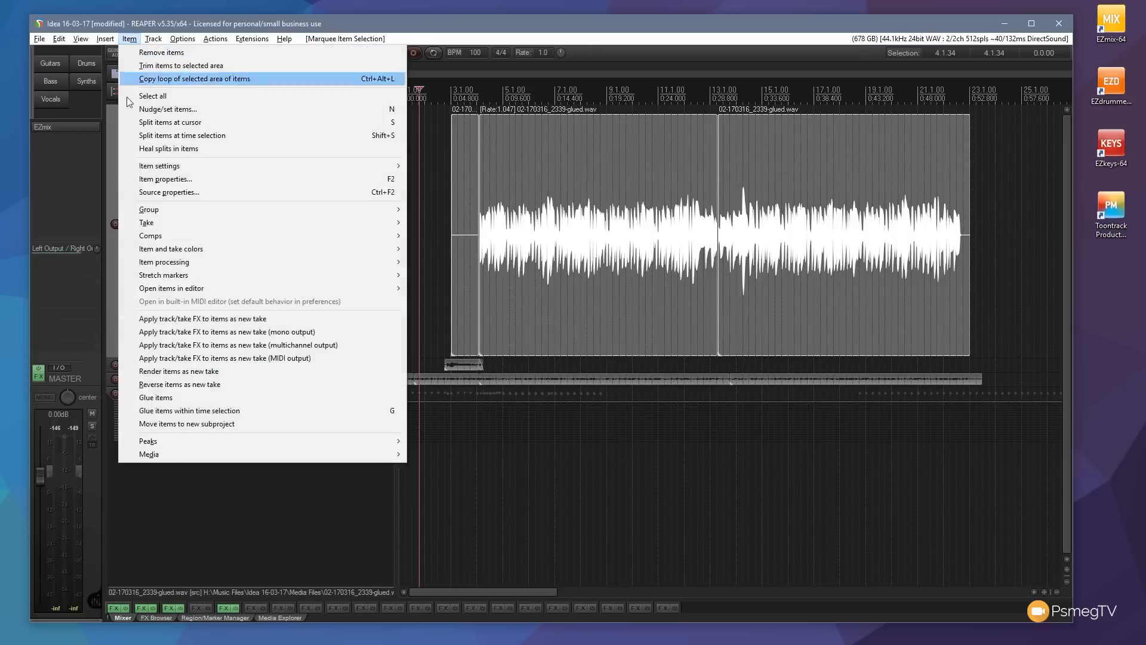
click(157, 400)
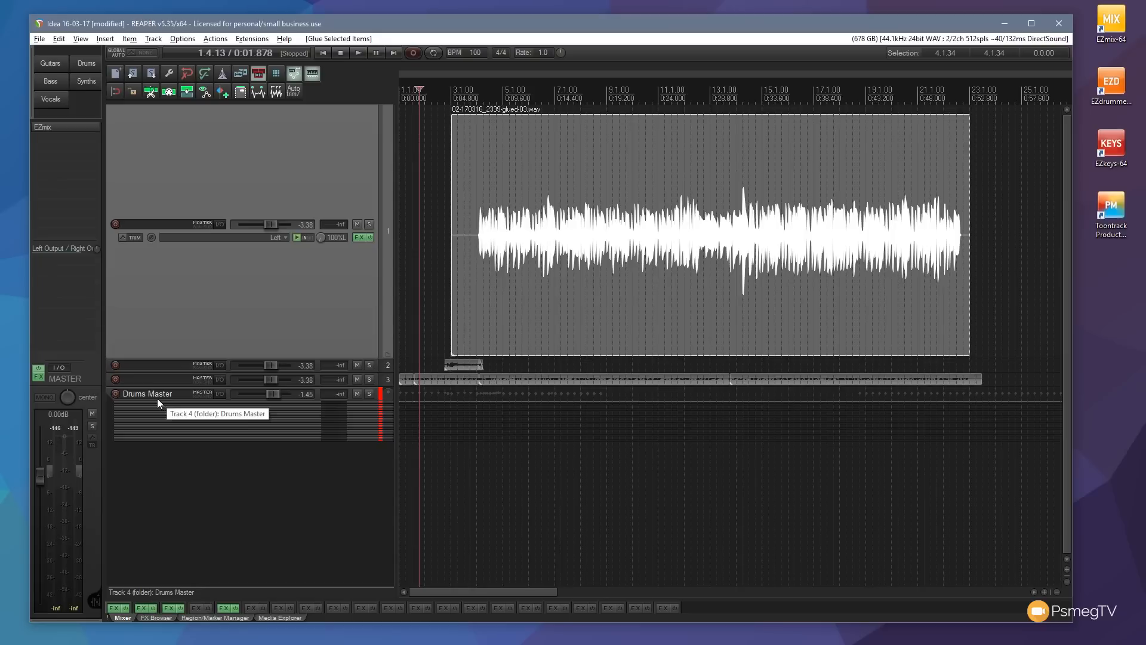
Step: Undo the glue and the preceding move, stretch, splits and time selection, back to the single original item on track 1
key(ctrl+z)
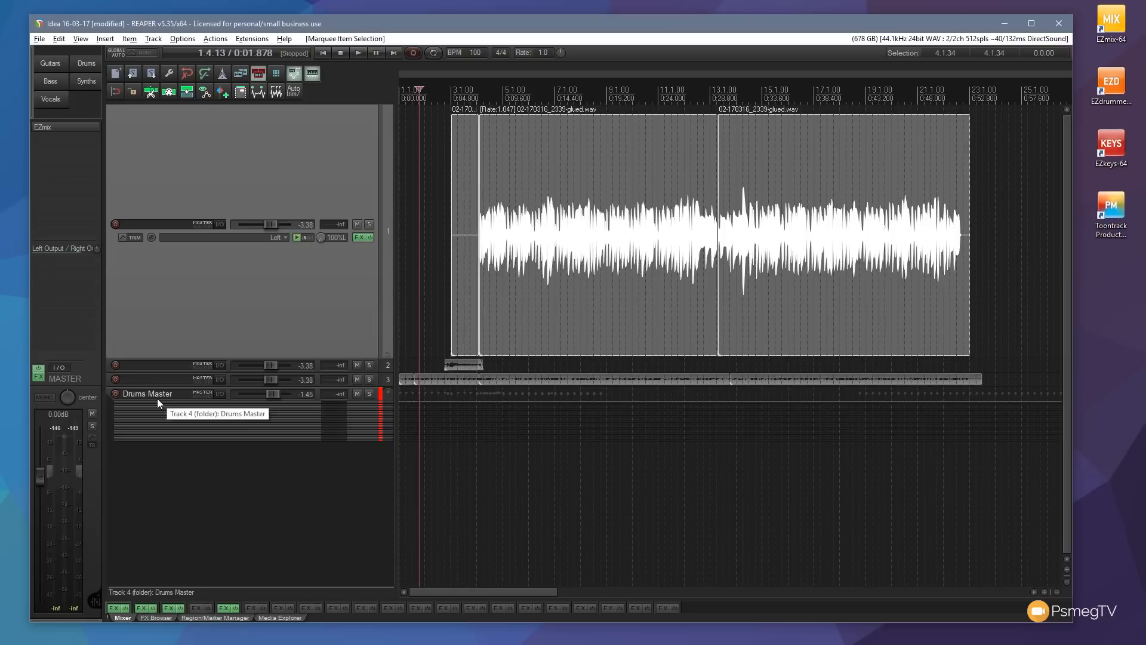
key(ctrl+z)
key(ctrl+z)
key(ctrl+z)
key(ctrl+z)
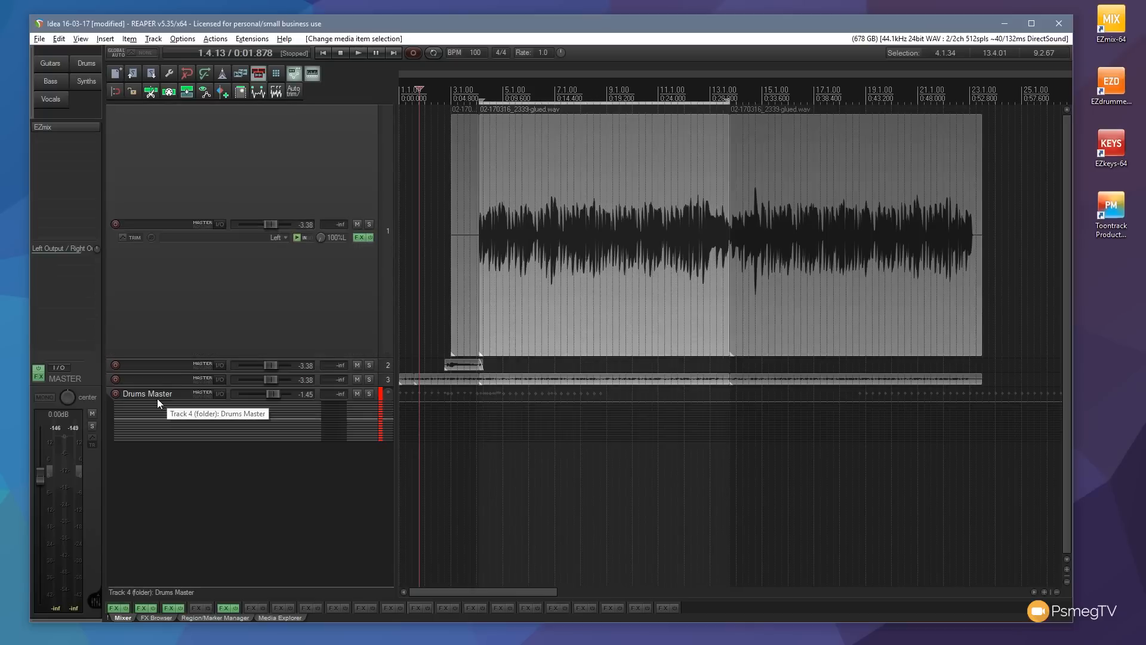
key(ctrl+z)
key(ctrl+z)
key(ctrl+z)
key(ctrl+z)
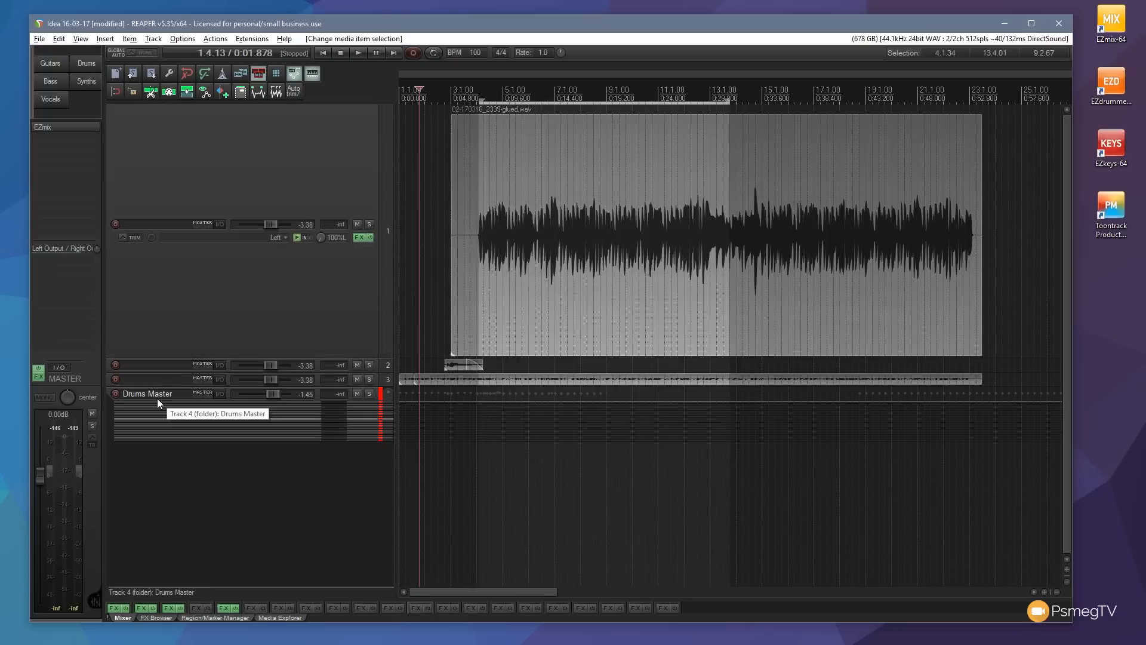
key(ctrl+z)
key(ctrl+z)
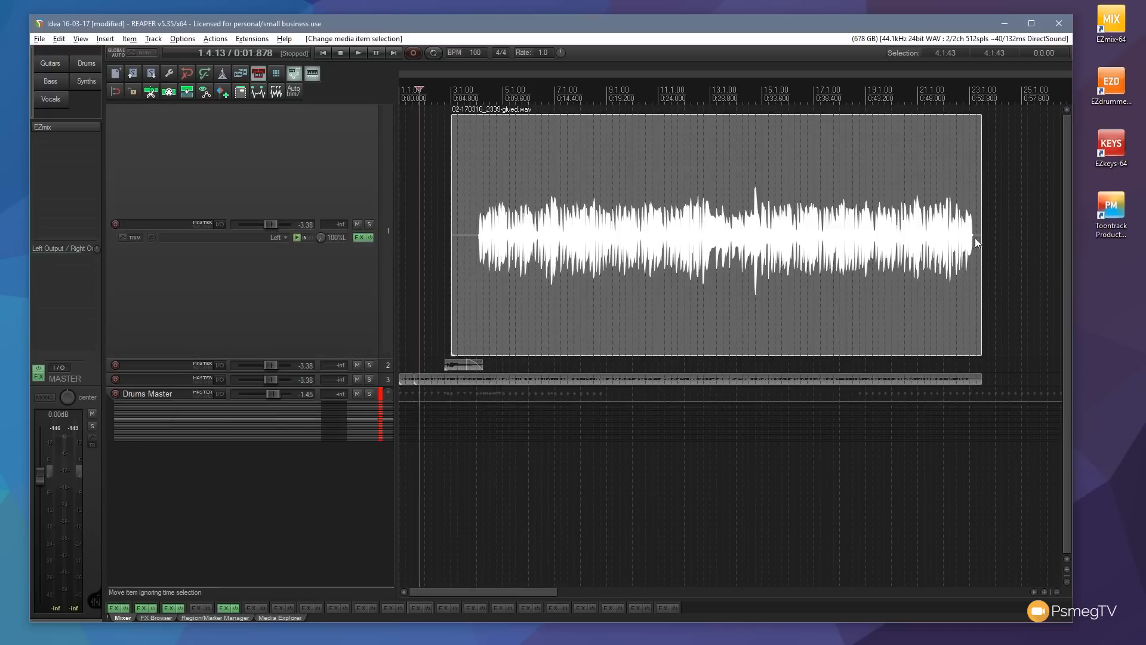
Step: Try to drag a copy of the glued track 1 item slightly earlier on the timeline, and undo the change
click(981, 237)
key(ctrl+z)
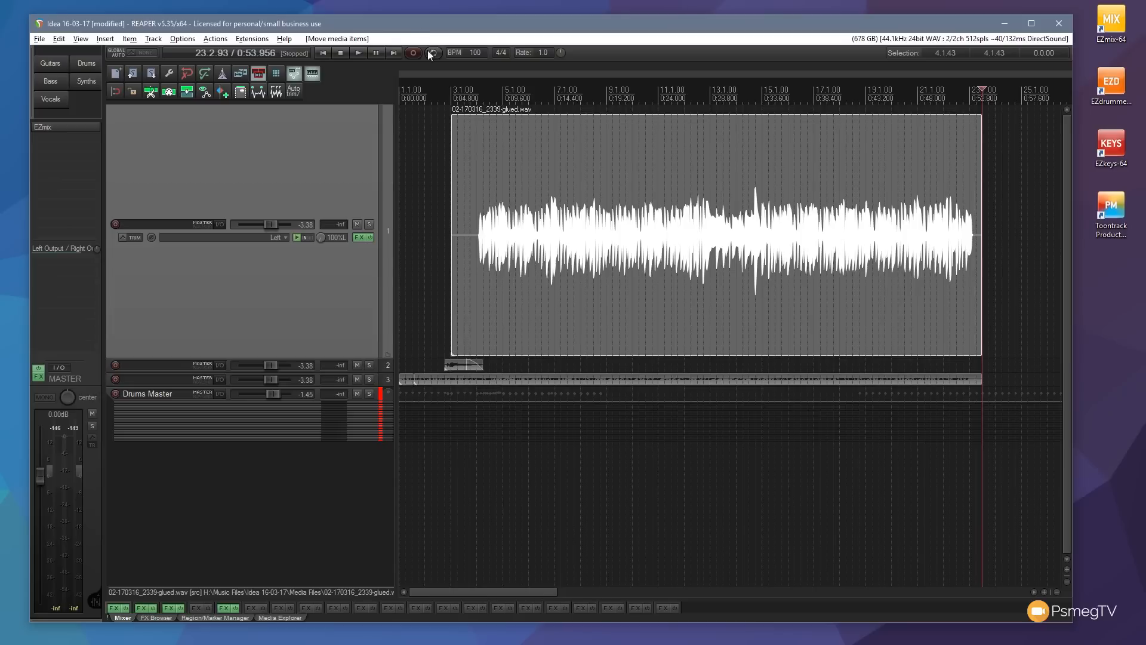
drag(694, 180, 669, 173)
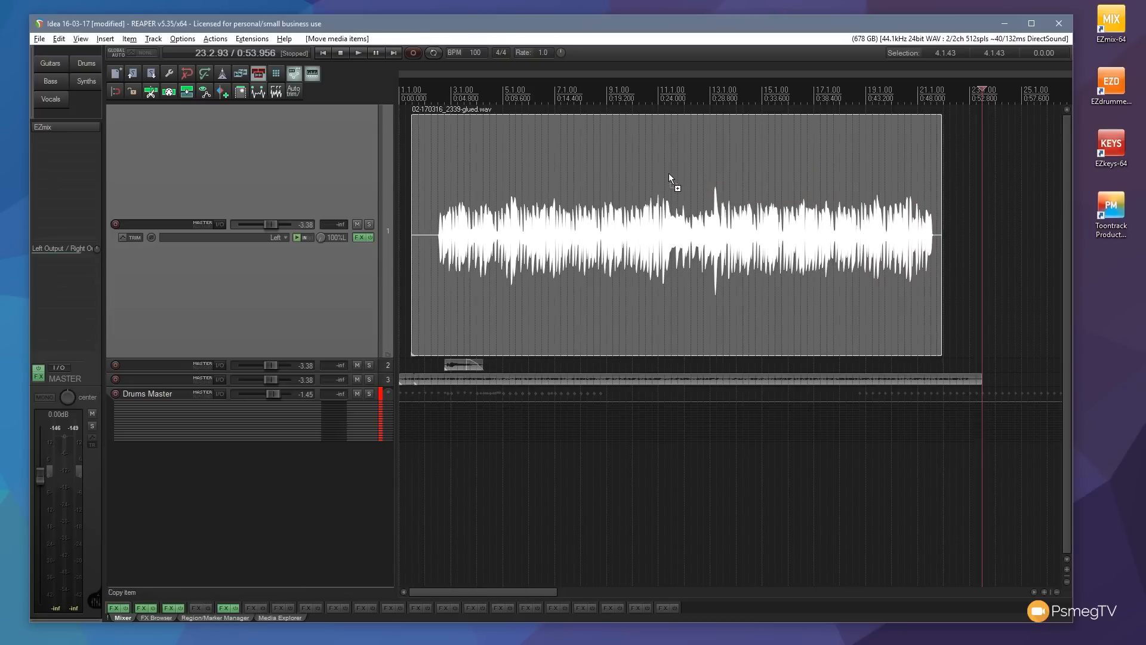
key(ctrl+z)
Step: Place the edit cursor at 8.2.47 and slip the audio slightly earlier inside the track 1 item, keeping the item's edges fixed
click(590, 230)
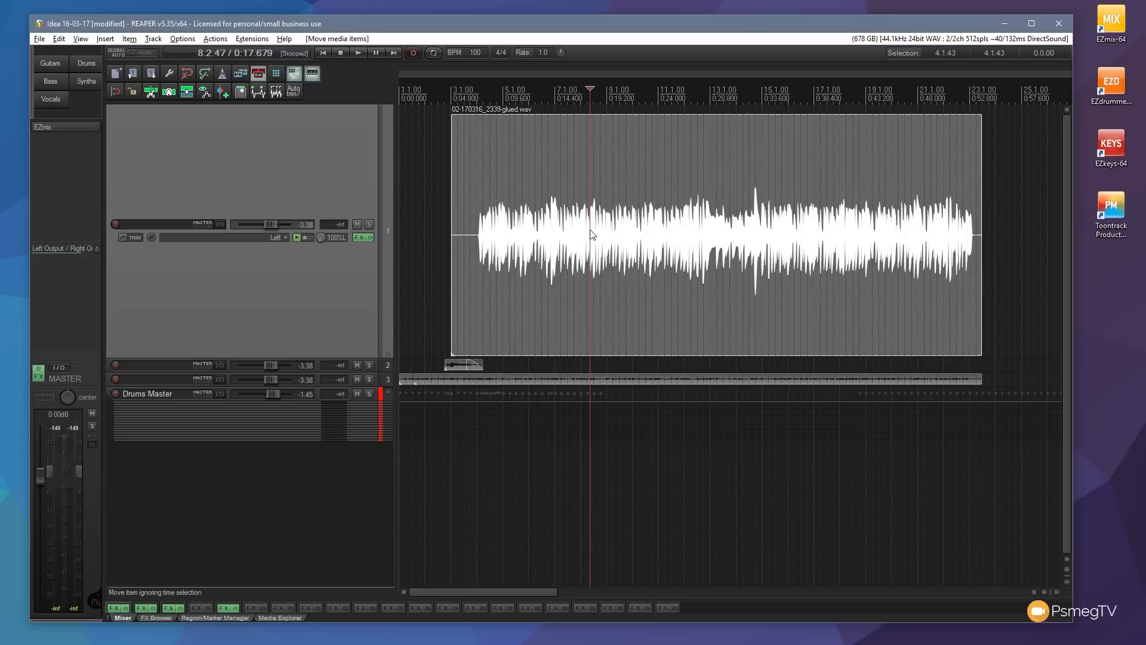
key(alt)
key(alt)
drag(594, 237, 571, 244)
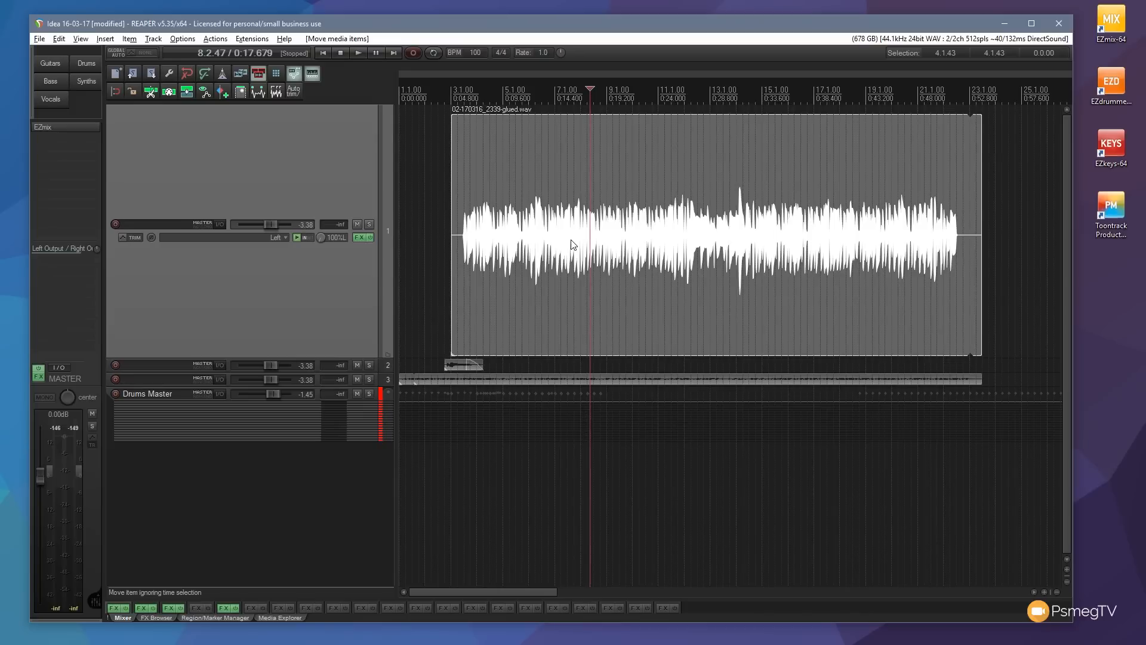
Step: Slip the audio much later inside the track 1 item so its silent gap starts near bar 11, and place the edit cursor at 12.1.29
key(alt)
key(alt)
key(alt)
key(alt)
key(alt)
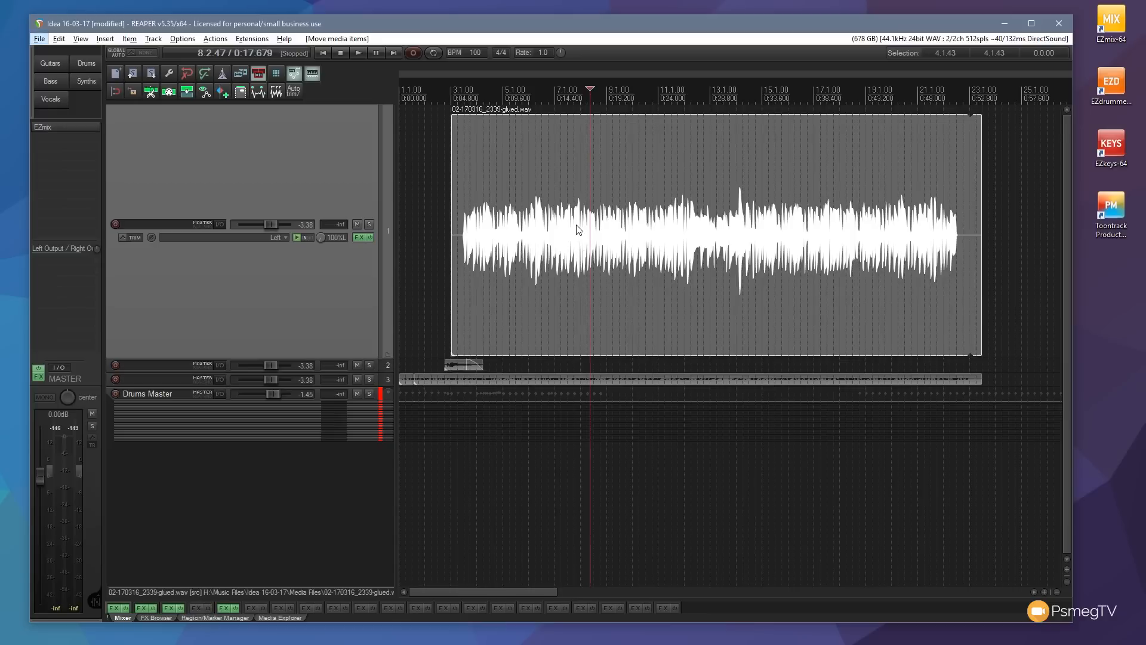
drag(580, 228, 863, 239)
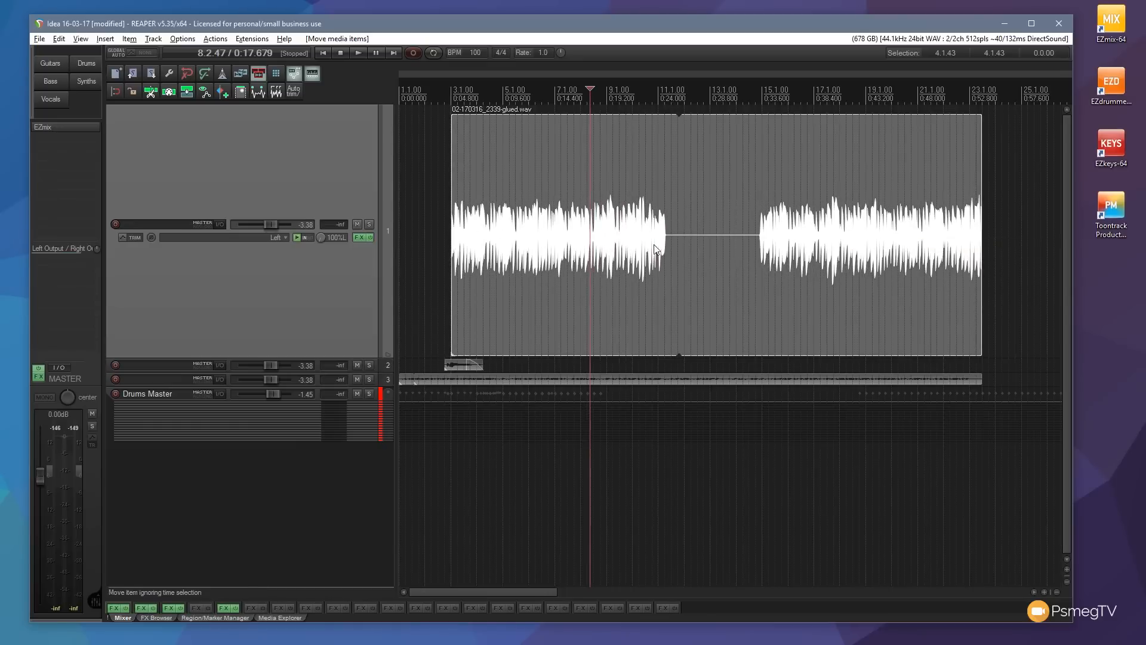
drag(485, 256, 672, 256)
key(ctrl+z)
click(686, 239)
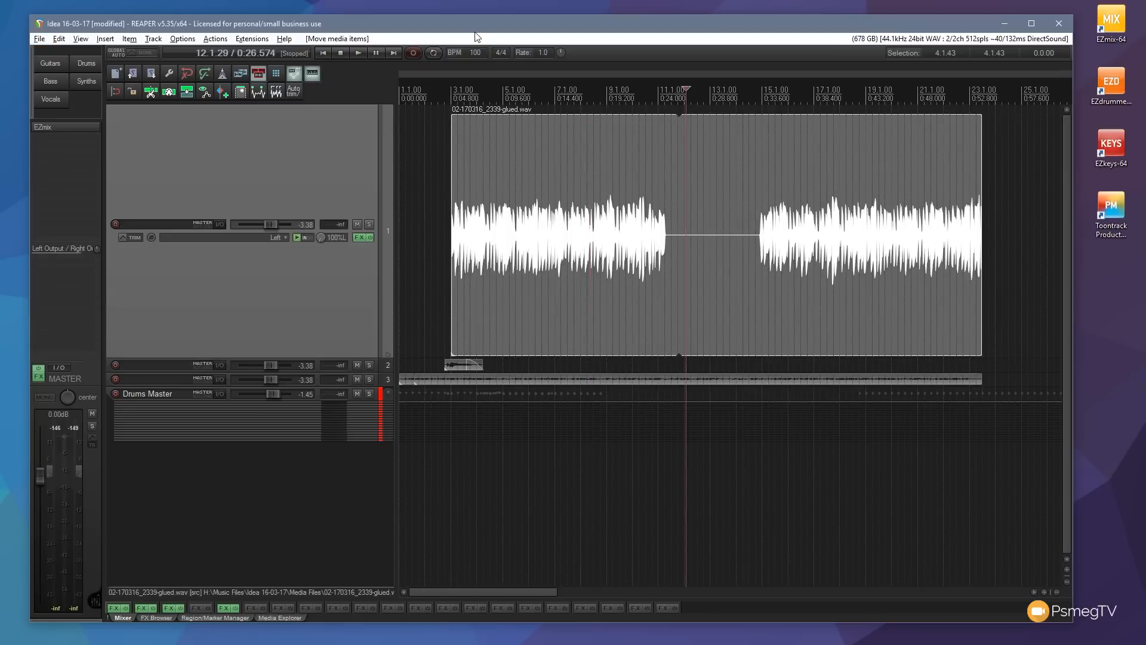